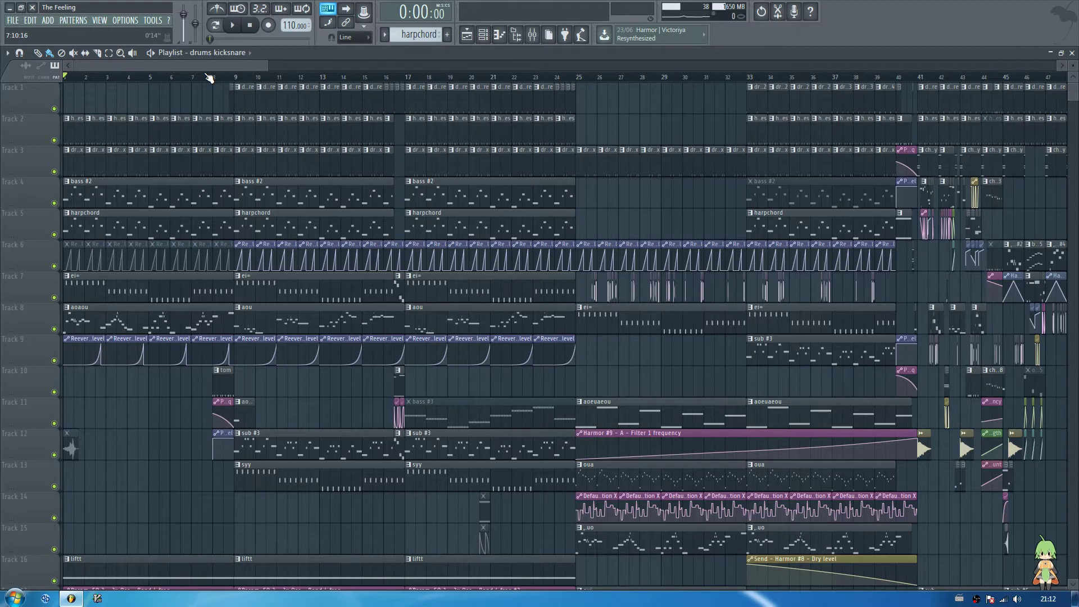
# Step: Examine which channels the aoaou pattern uses in the channel rack, then hide the rack
pyautogui.scroll(5, 209, 79)
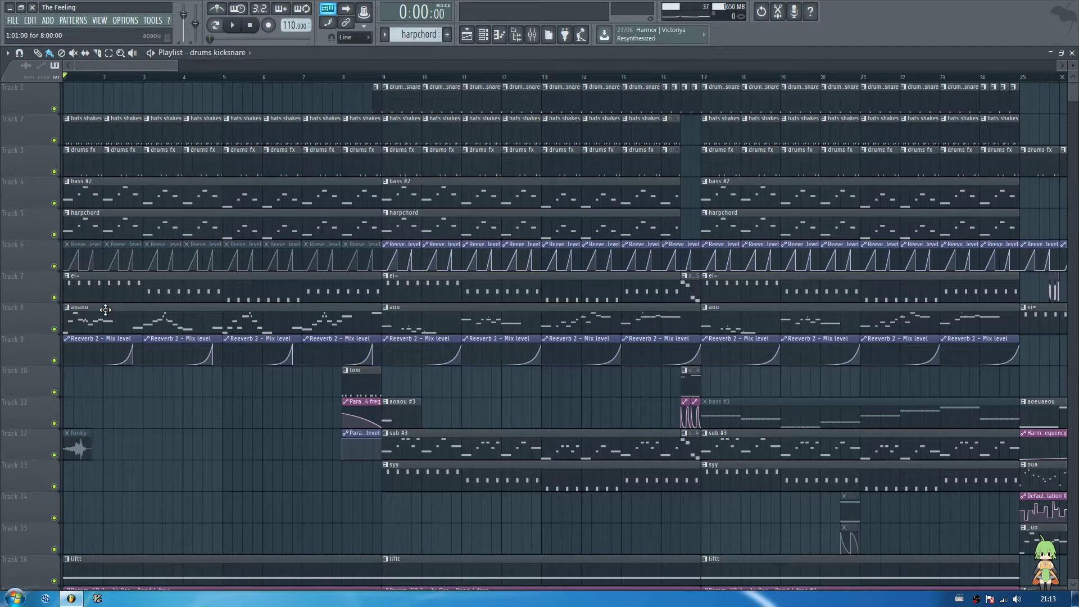
pyautogui.doubleClick(105, 310)
pyautogui.press('Escape')
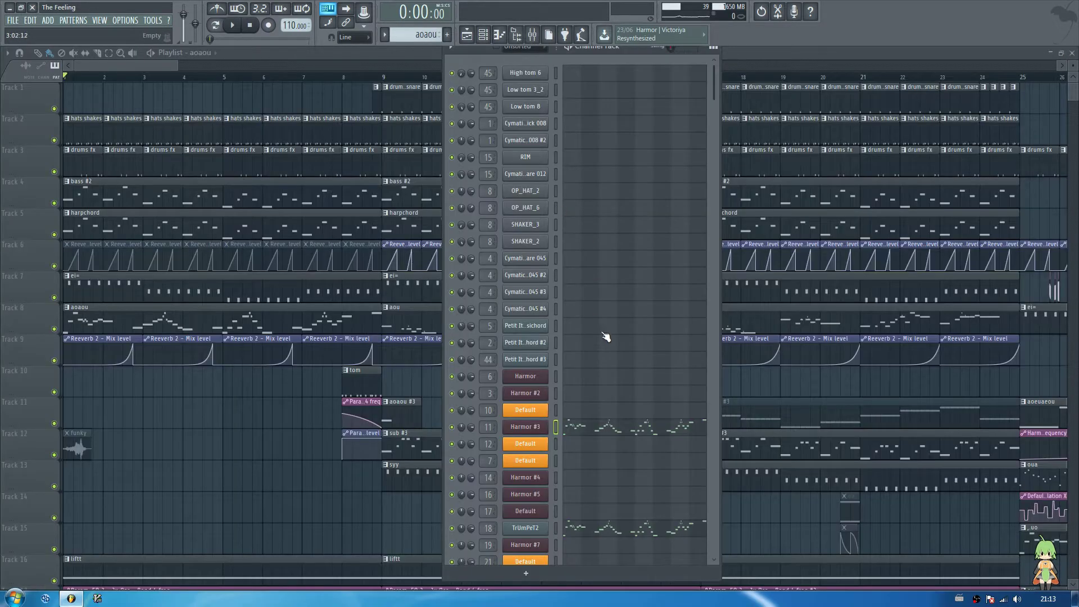
pyautogui.scroll(-6, 607, 340)
pyautogui.scroll(3, 608, 339)
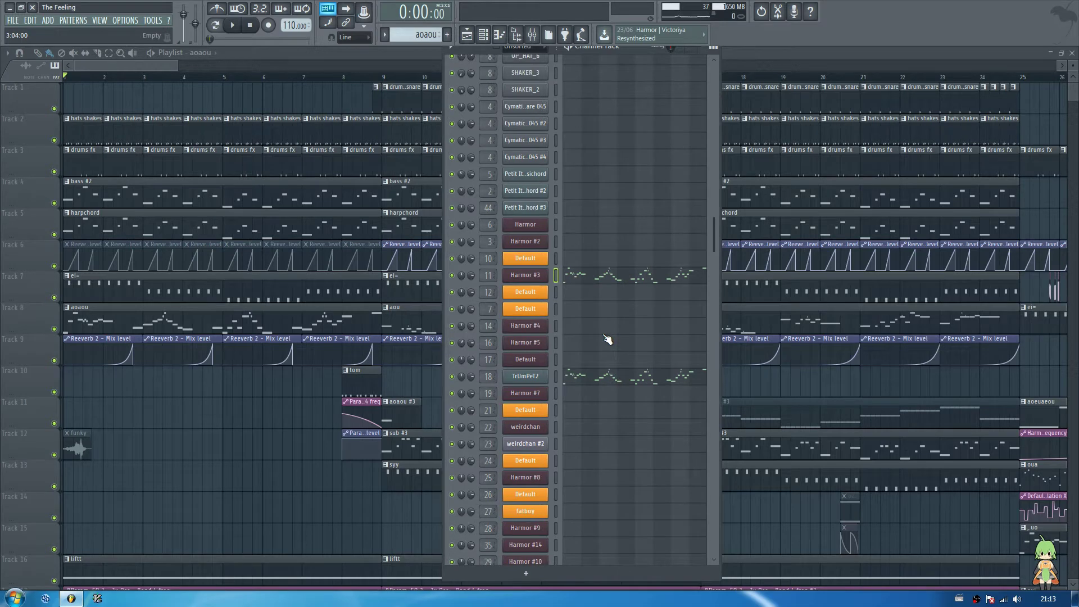
pyautogui.scroll(-4, 608, 339)
pyautogui.scroll(4, 608, 340)
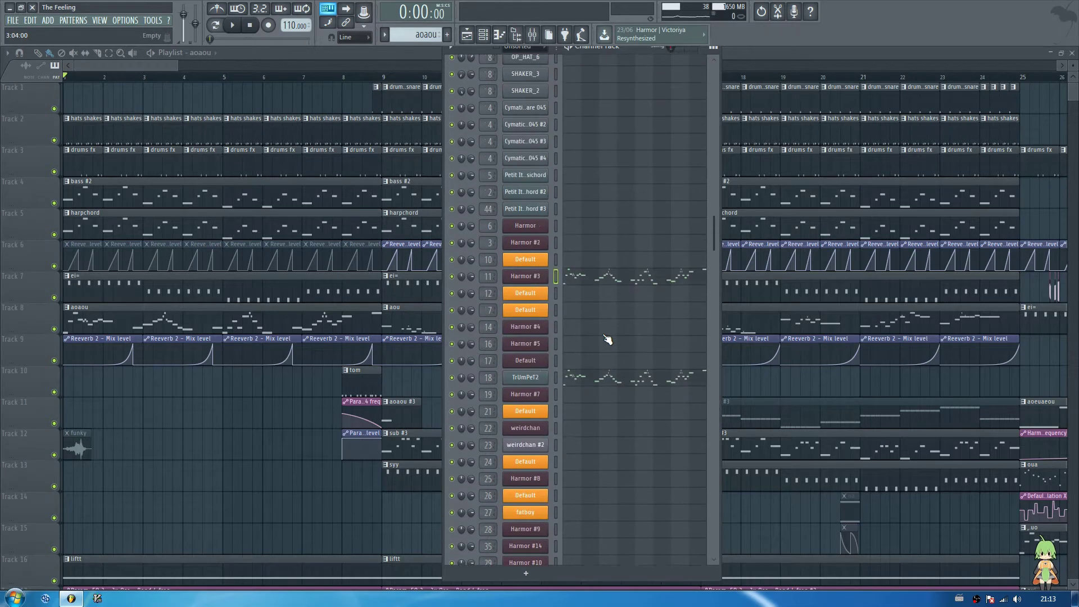
pyautogui.press('F6')
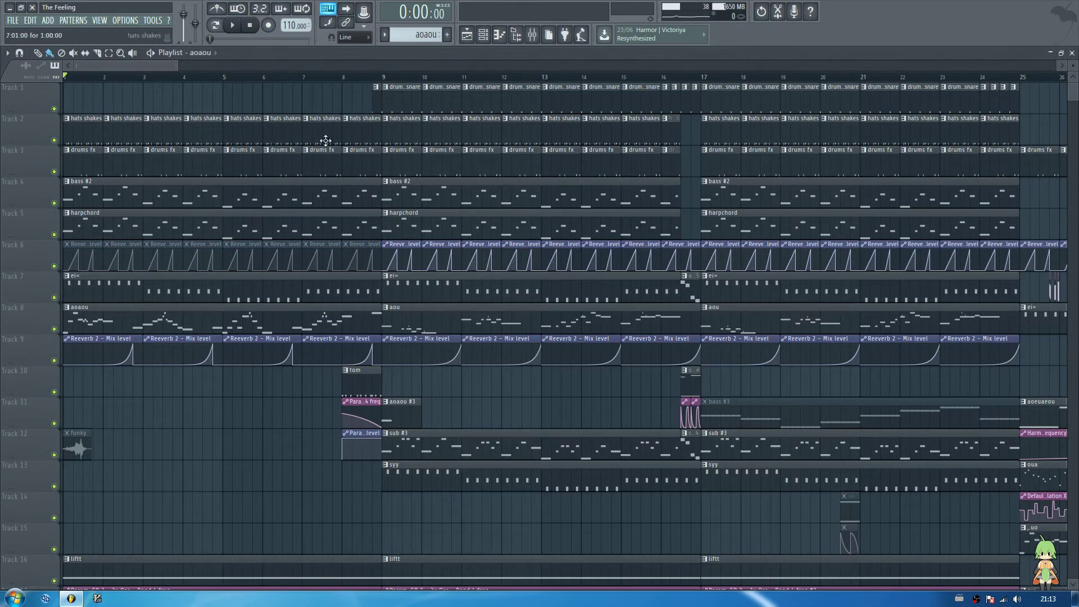
# Step: Select the harpchord pattern, switch to pattern playback, and listen to it with the channel rack shown
pyautogui.doubleClick(206, 219)
pyautogui.click(216, 26)
pyautogui.press('F7')
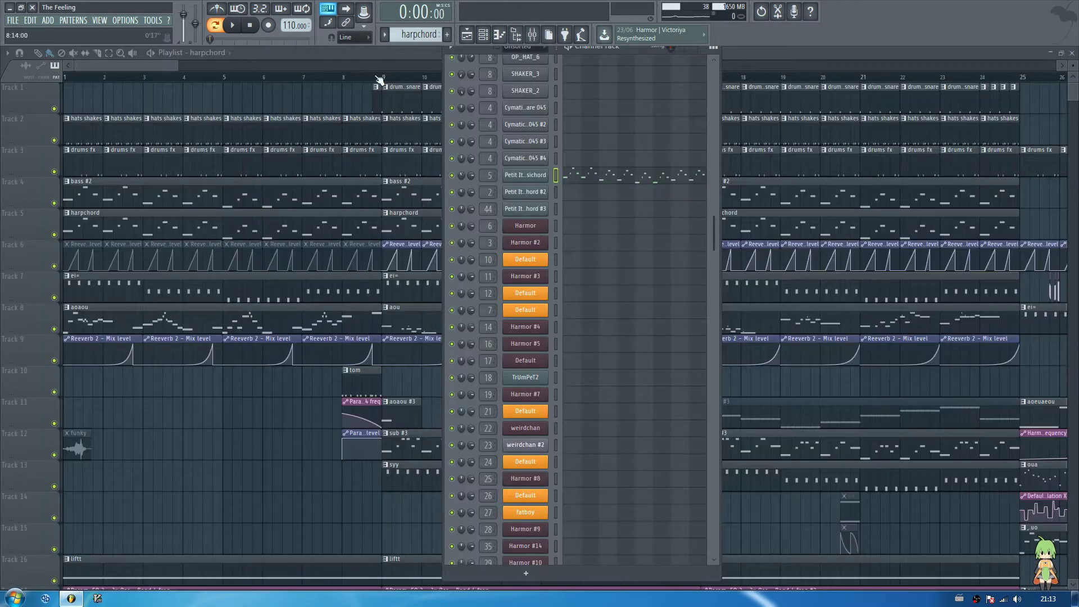
pyautogui.scroll(5, 606, 186)
pyautogui.press('space')
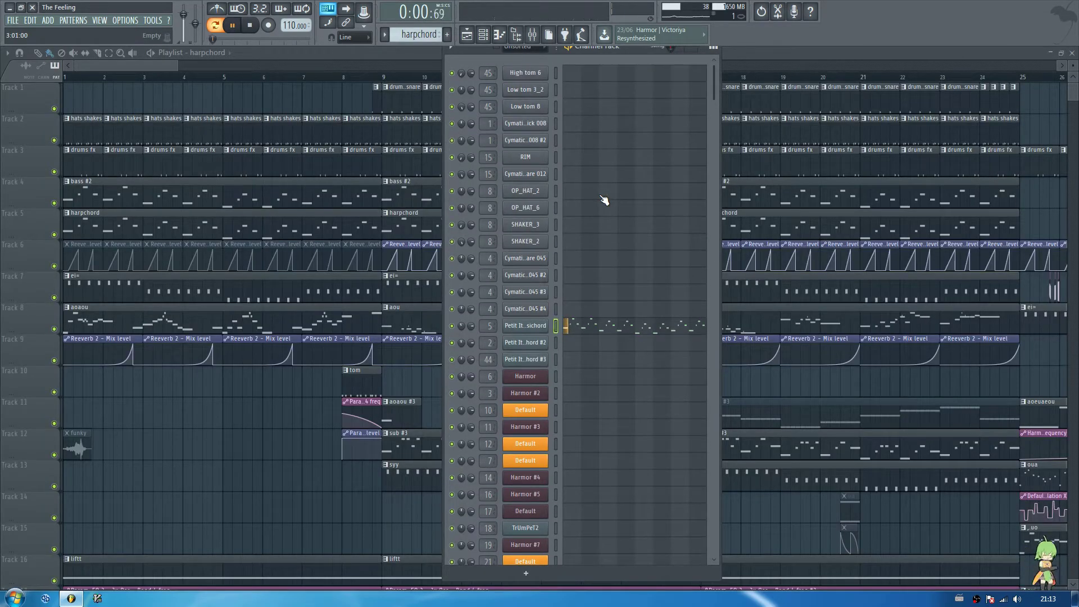
pyautogui.press('space')
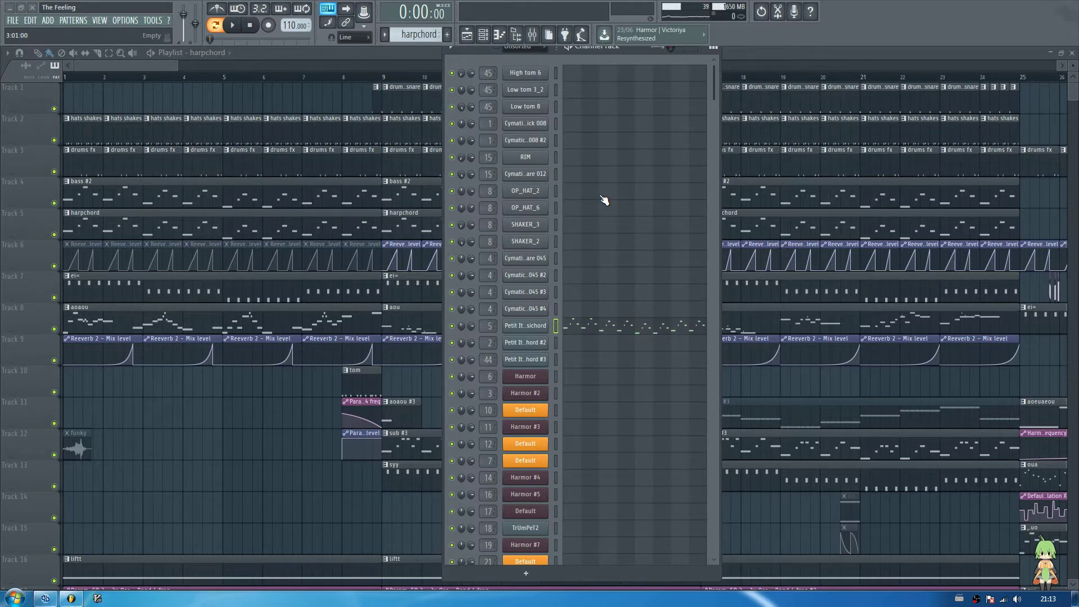
# Step: Switch to qutebrowser and search Google for "harpsichord soundfont"
pyautogui.hotkey('alt', 'Tab')
pyautogui.write('o!google har')
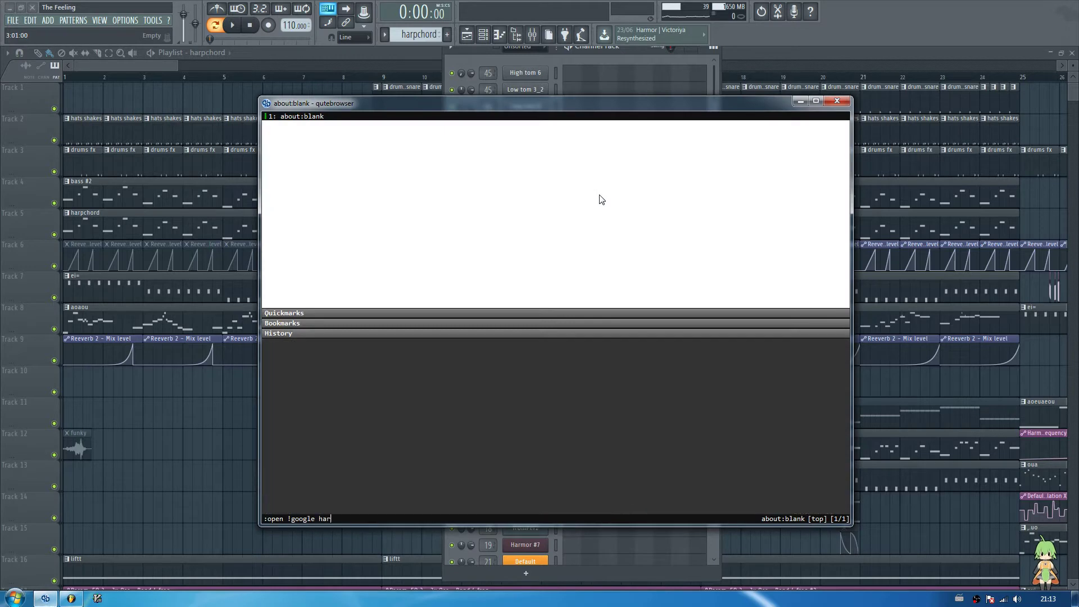
pyautogui.write('psichord soundfont')
pyautogui.press('Return')
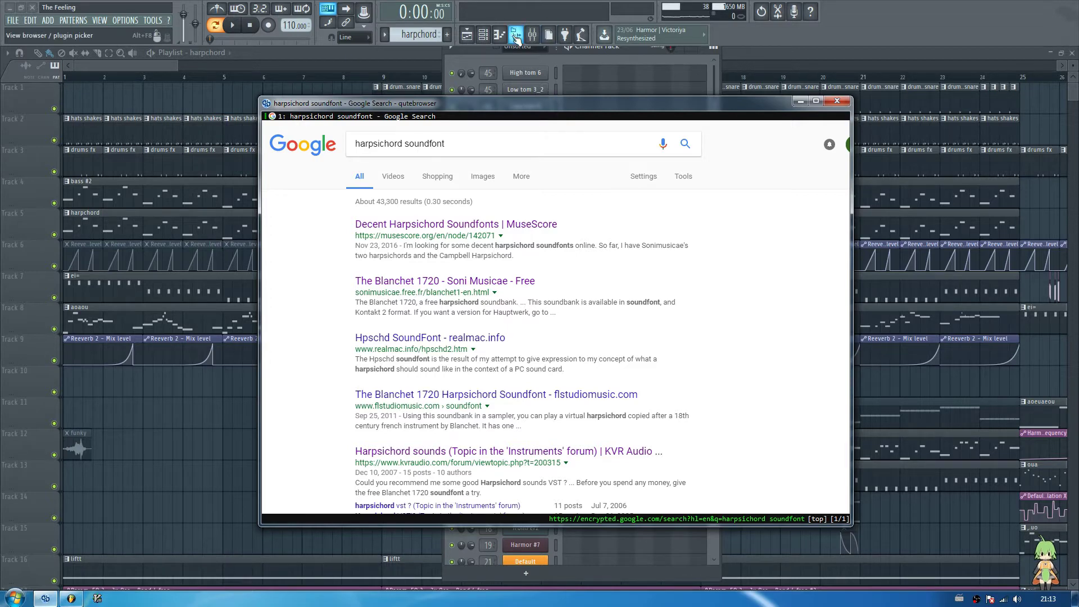
# Step: Switch back to FL Studio and look through the Instruments and Legacy instrument folders of the sample Packs
pyautogui.click(516, 35)
pyautogui.click(29, 290)
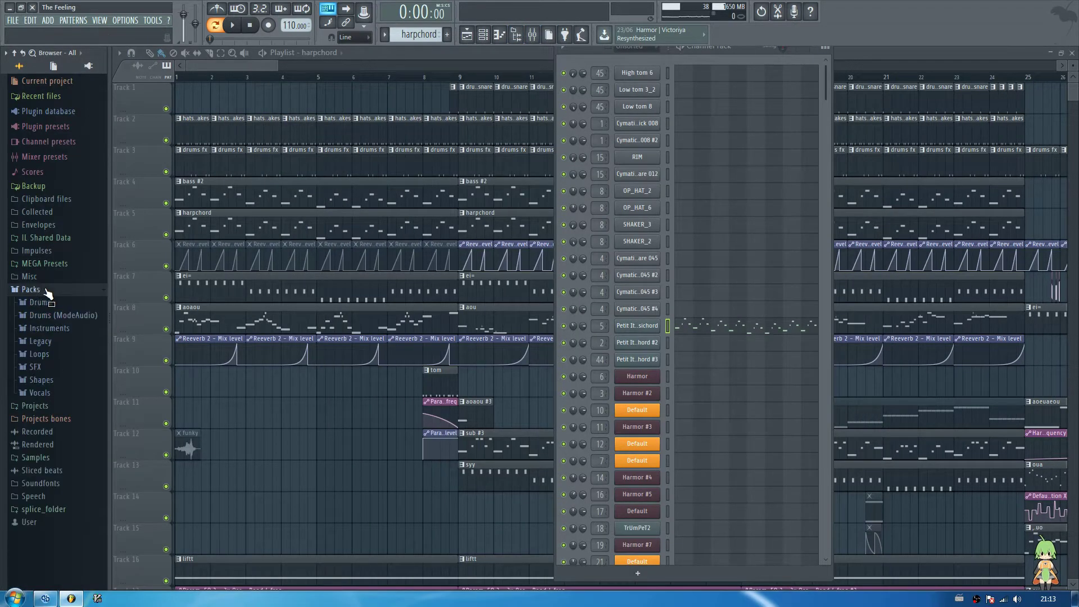
pyautogui.click(58, 329)
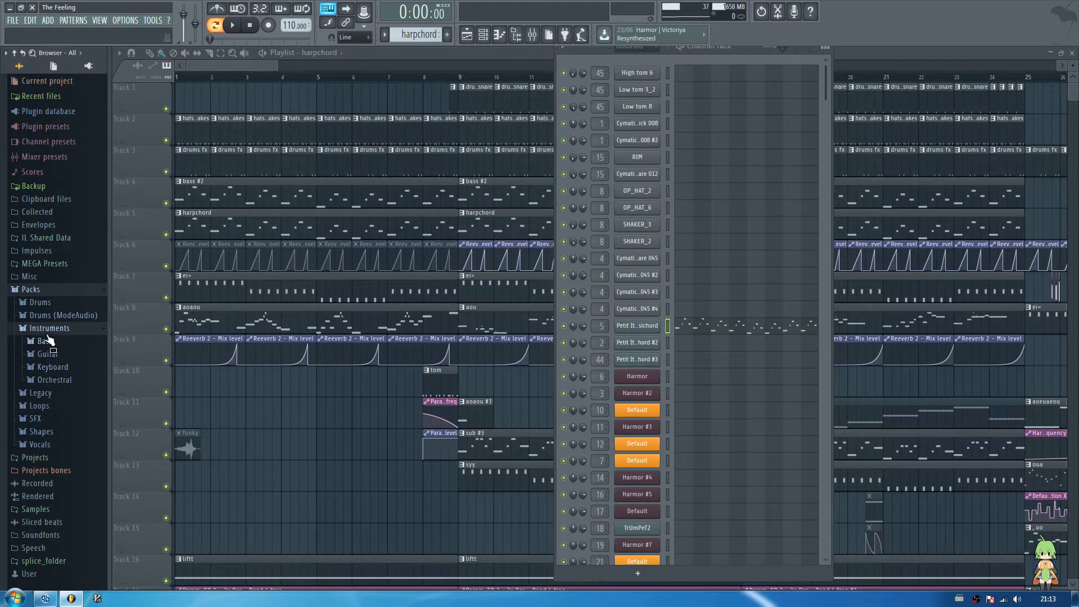
pyautogui.click(56, 393)
pyautogui.click(61, 381)
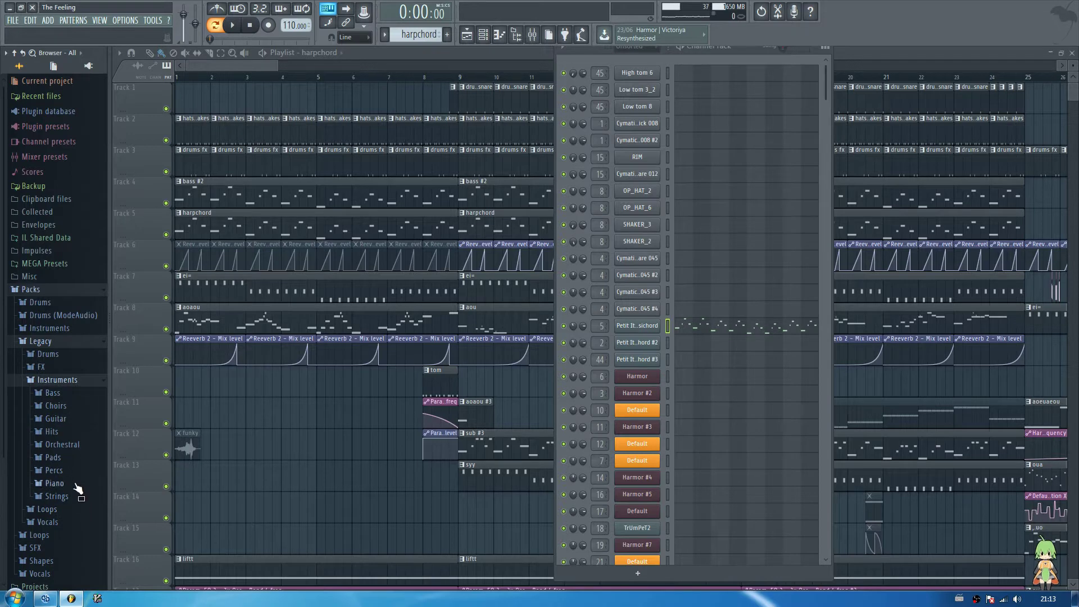
pyautogui.click(41, 290)
# Step: Return to qutebrowser, open the Blanchet 1720 result and its Small Italian page, review the soundbank downloads, and close the browser
pyautogui.click(47, 599)
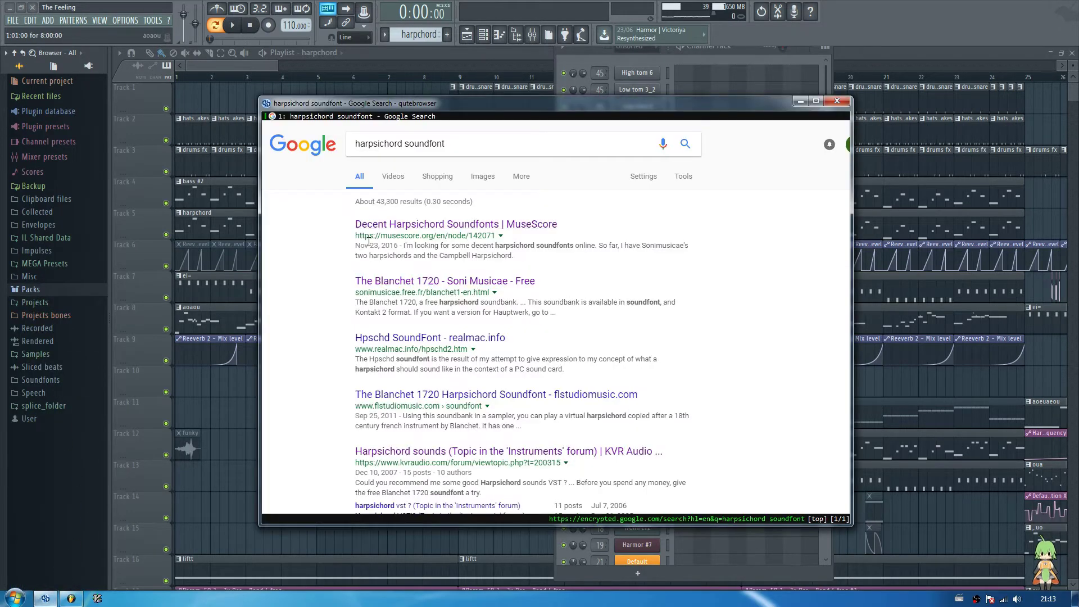
pyautogui.click(401, 286)
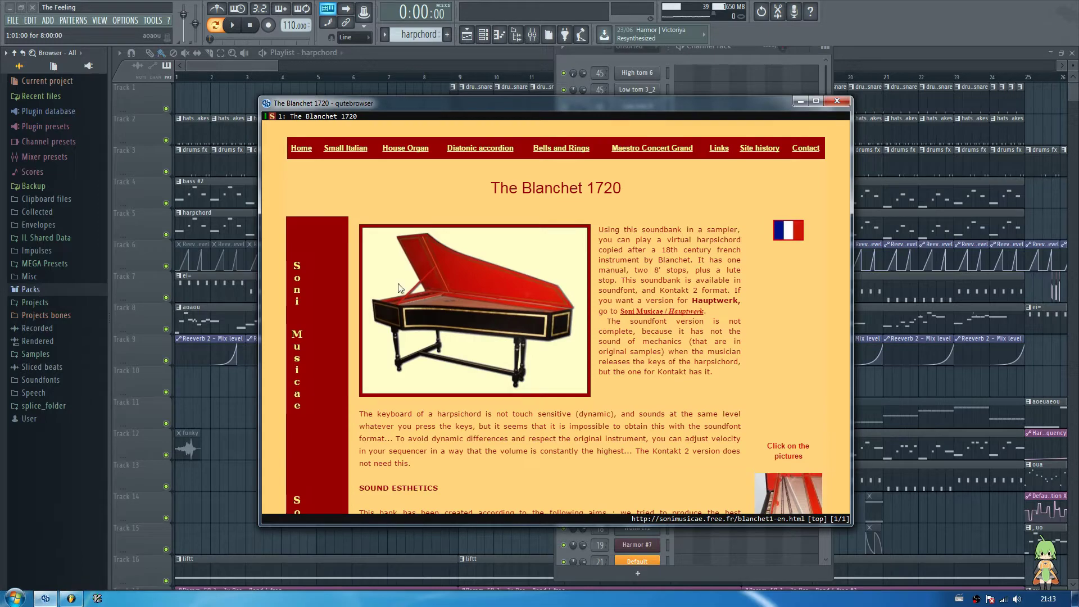
pyautogui.click(344, 148)
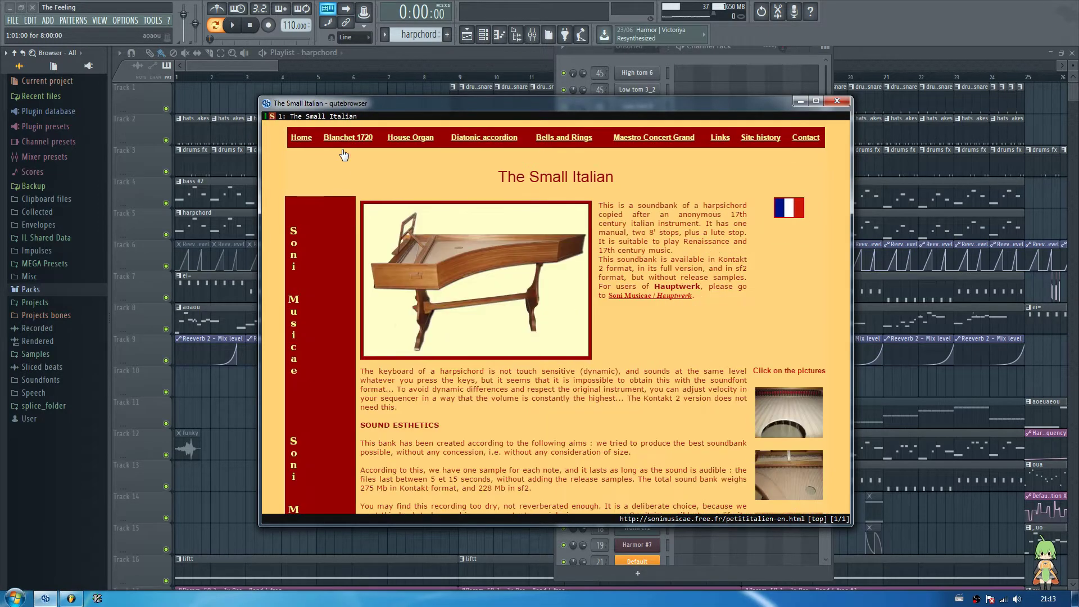
pyautogui.moveTo(498, 176); pyautogui.dragTo(593, 177)
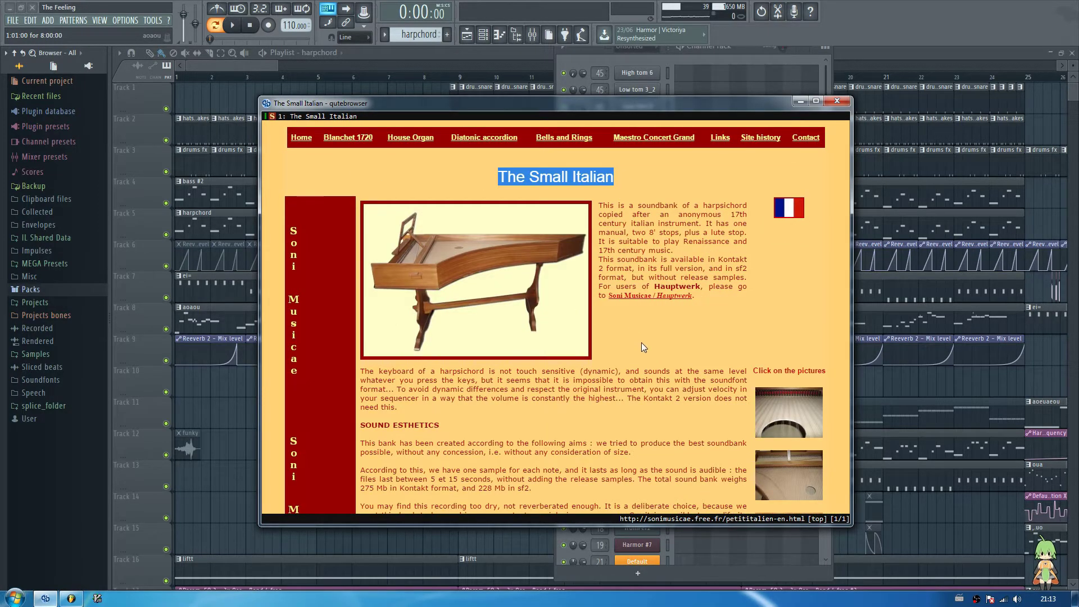
pyautogui.scroll(-5, 653, 351)
pyautogui.scroll(5, 652, 350)
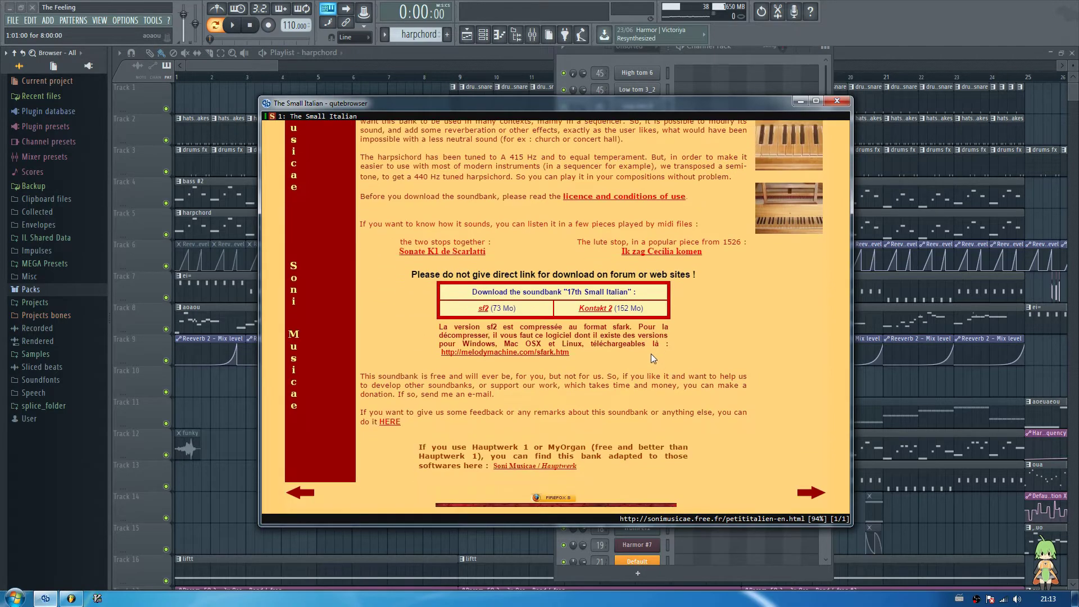
pyautogui.click(628, 333)
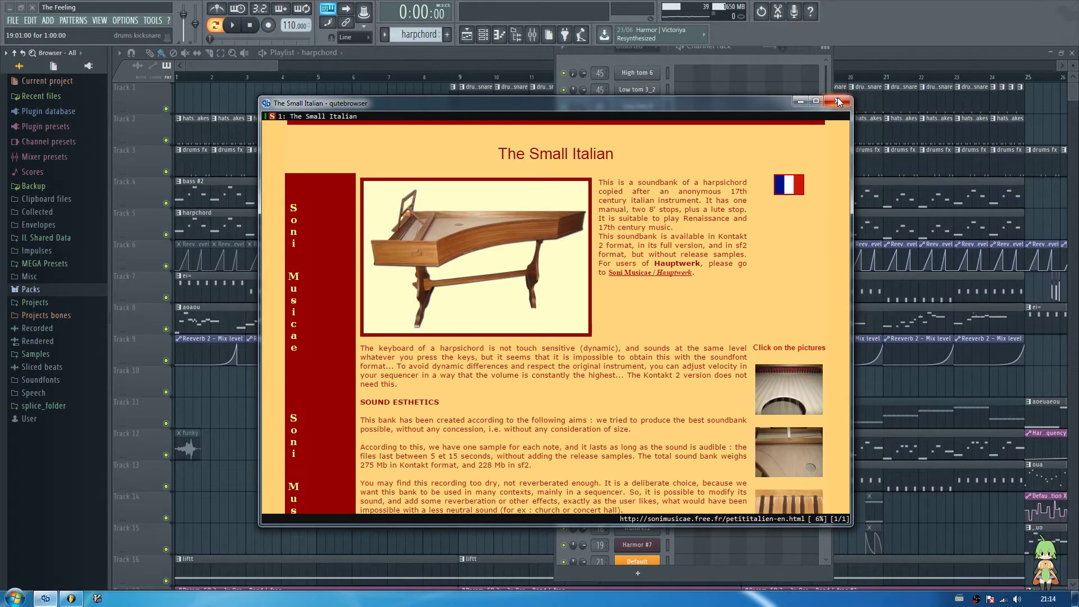
pyautogui.click(838, 102)
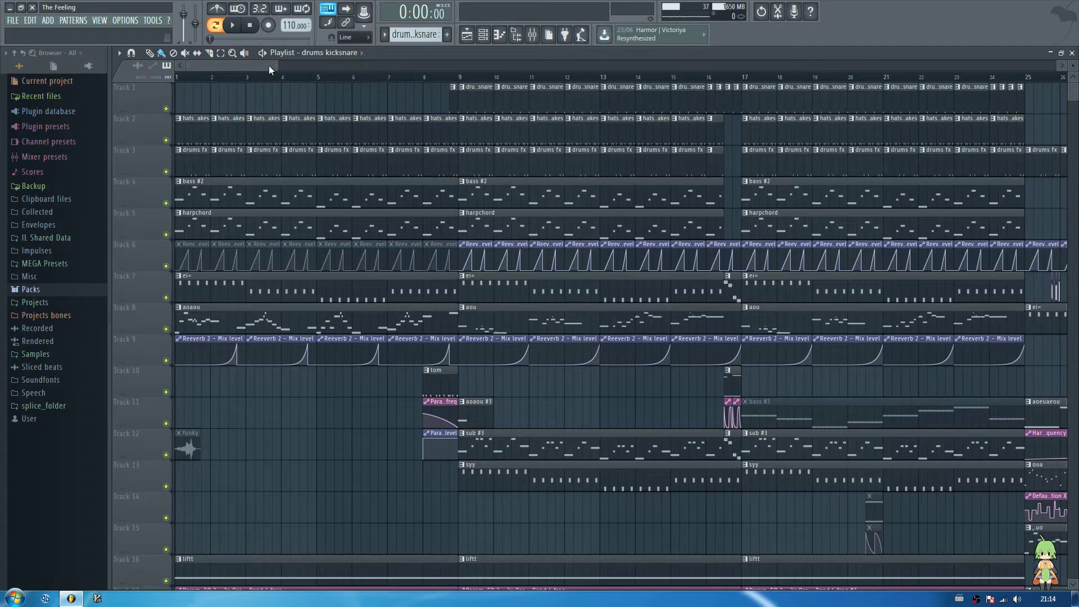
# Step: Hide the file browser and playlist, and open the first Petit Italien Harpsichord channel's soundfont player
pyautogui.hotkey('alt', 'F8')
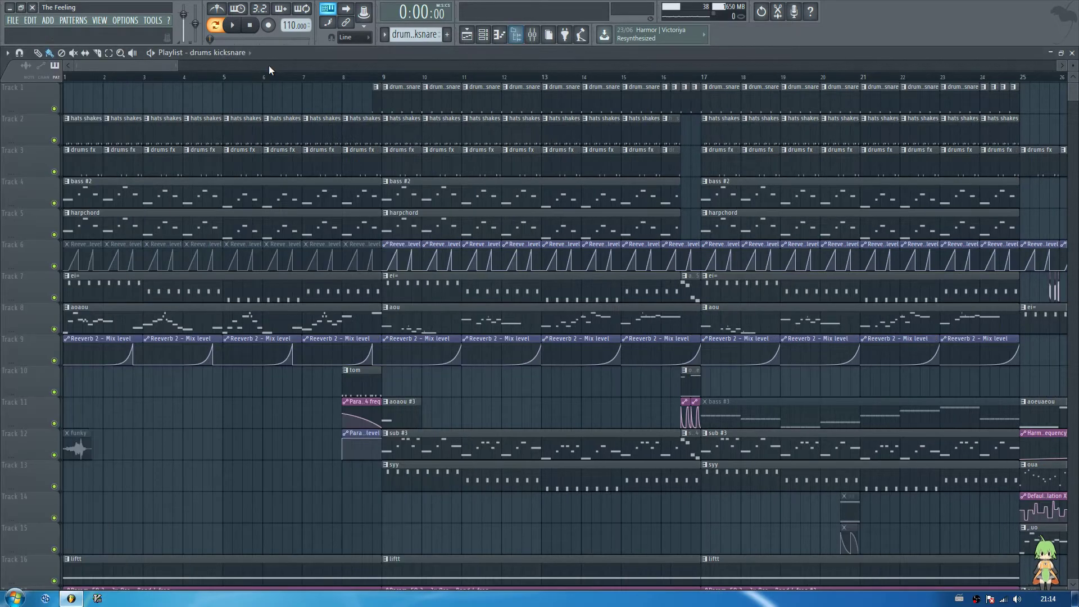
pyautogui.press('F5')
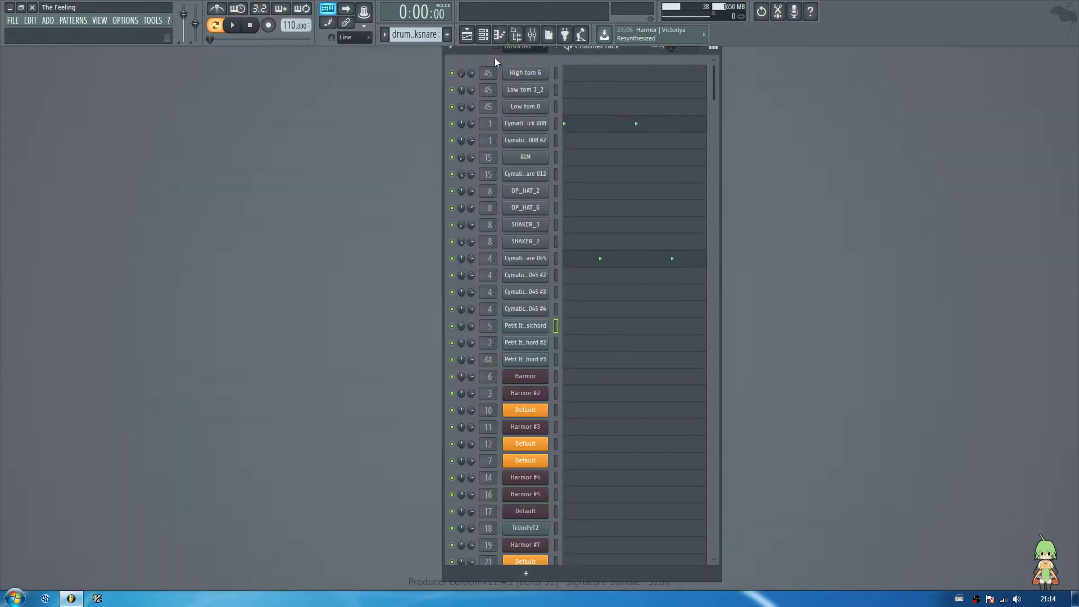
pyautogui.click(537, 327)
pyautogui.moveTo(305, 203); pyautogui.dragTo(341, 176)
pyautogui.click(531, 326)
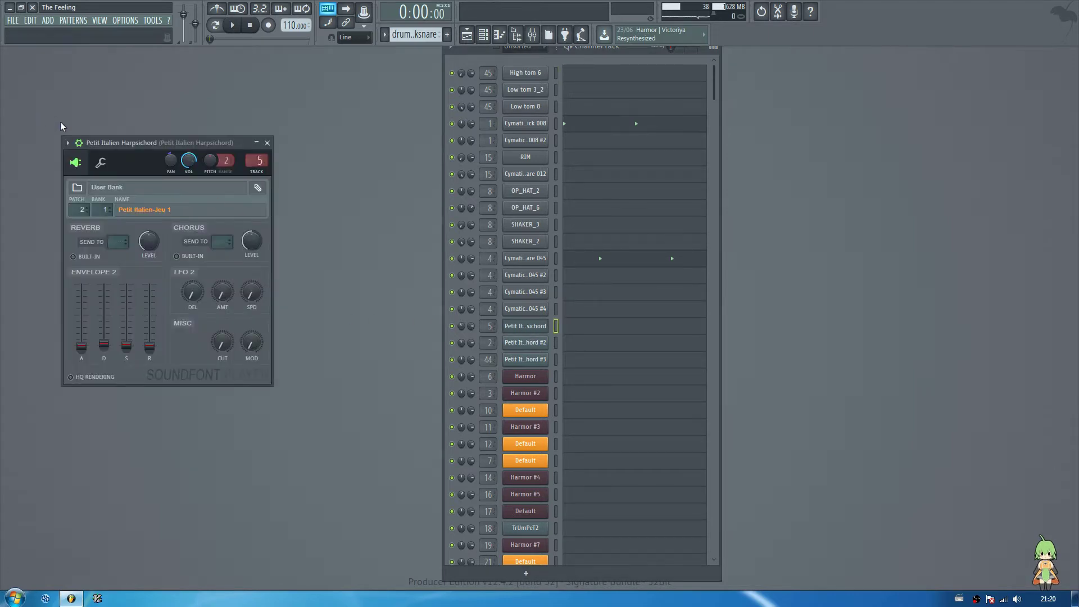
# Step: Collapse the channel settings of the harpsichord's soundfont player and review the patches available in its bank
pyautogui.click(79, 144)
pyautogui.moveTo(101, 144); pyautogui.dragTo(478, 187)
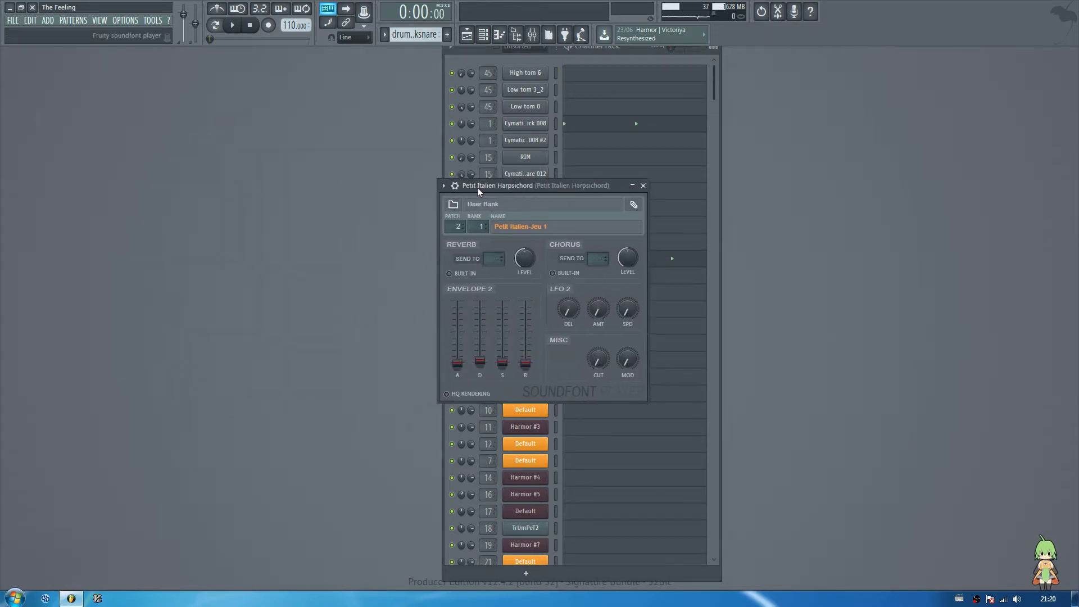
pyautogui.click(546, 228)
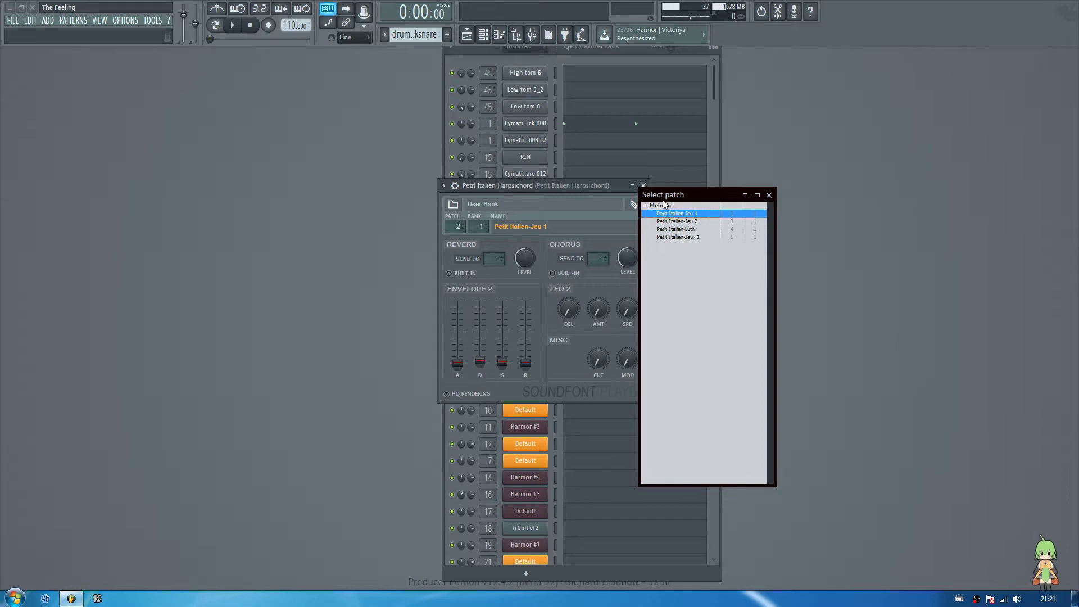
pyautogui.moveTo(659, 195); pyautogui.dragTo(673, 189)
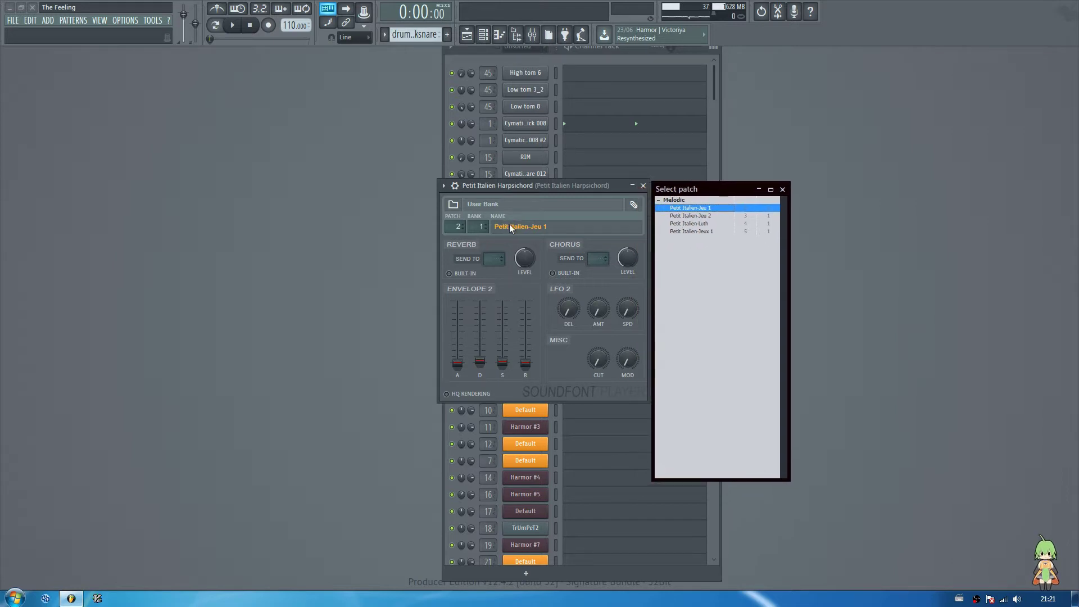
pyautogui.click(783, 189)
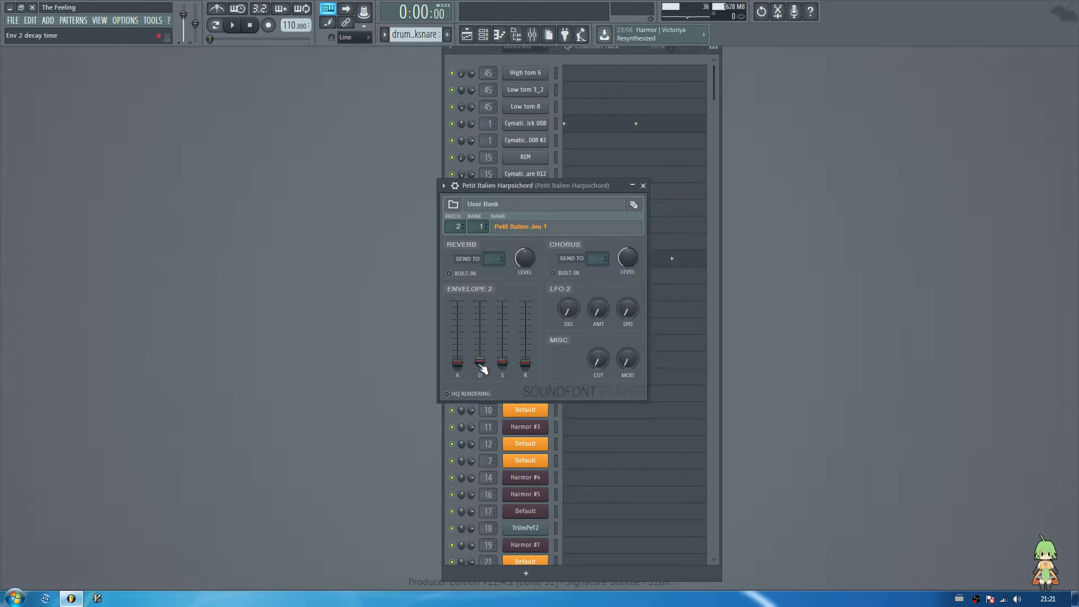
# Step: Show the mixer and move the harpsichord's soundfont player clear of the effect slots
pyautogui.click(532, 39)
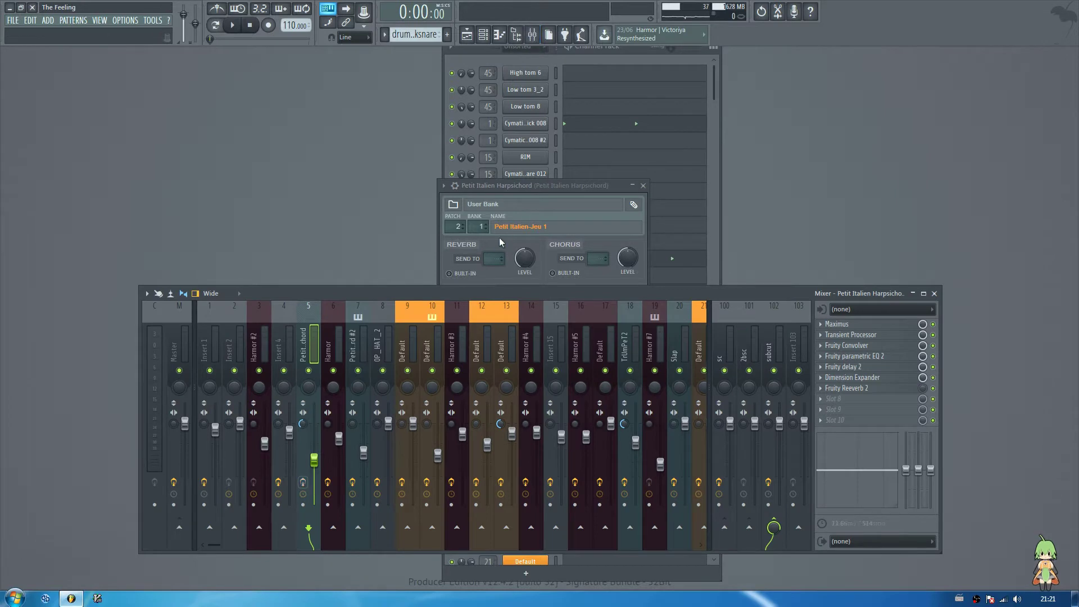
pyautogui.moveTo(534, 188); pyautogui.dragTo(290, 118)
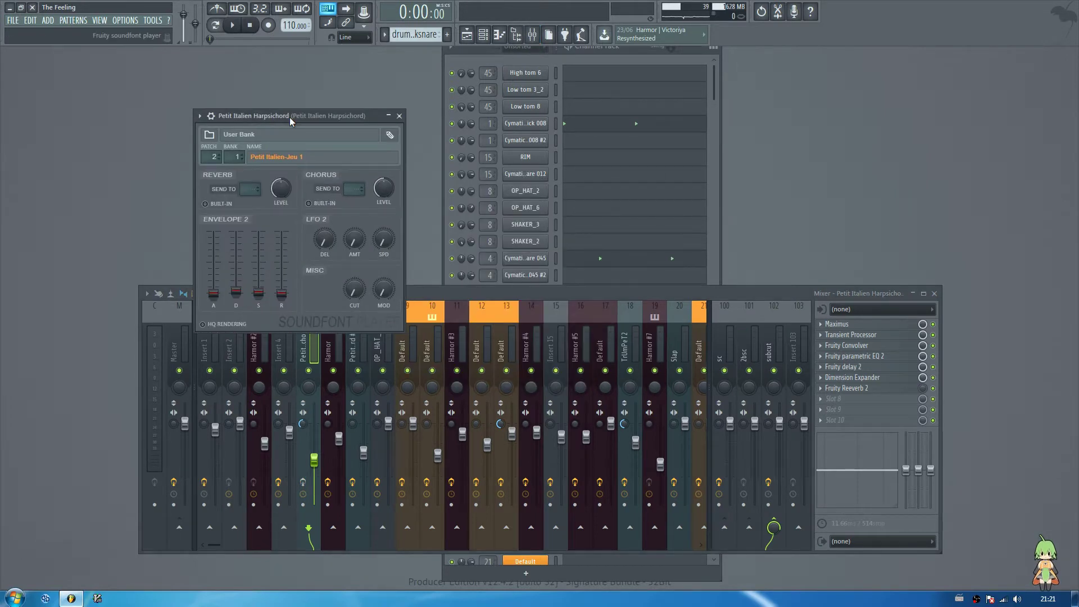
pyautogui.press('m')
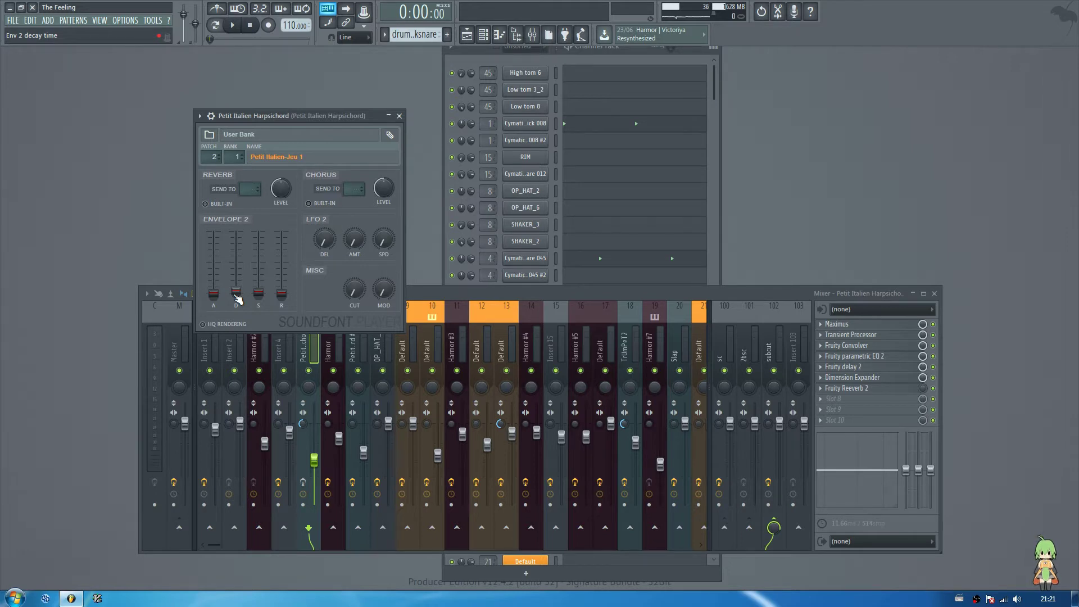
# Step: Adjust the harpsichord's Envelope 2 decay, audition a few notes, and close the soundfont player
pyautogui.moveTo(235, 295); pyautogui.dragTo(259, 299)
pyautogui.press('c')
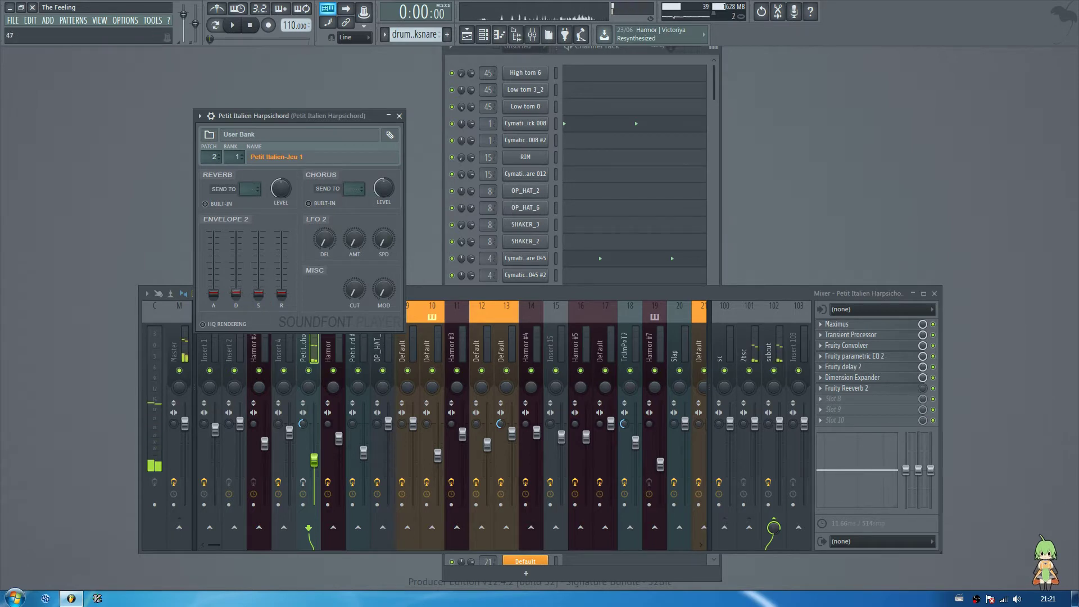
pyautogui.press('c')
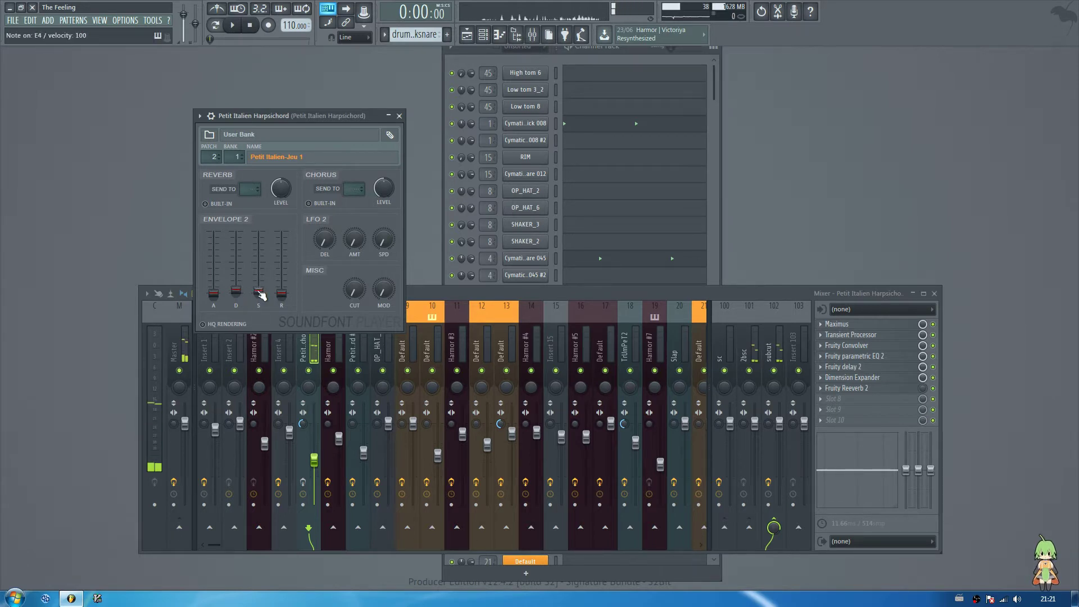
pyautogui.press('c')
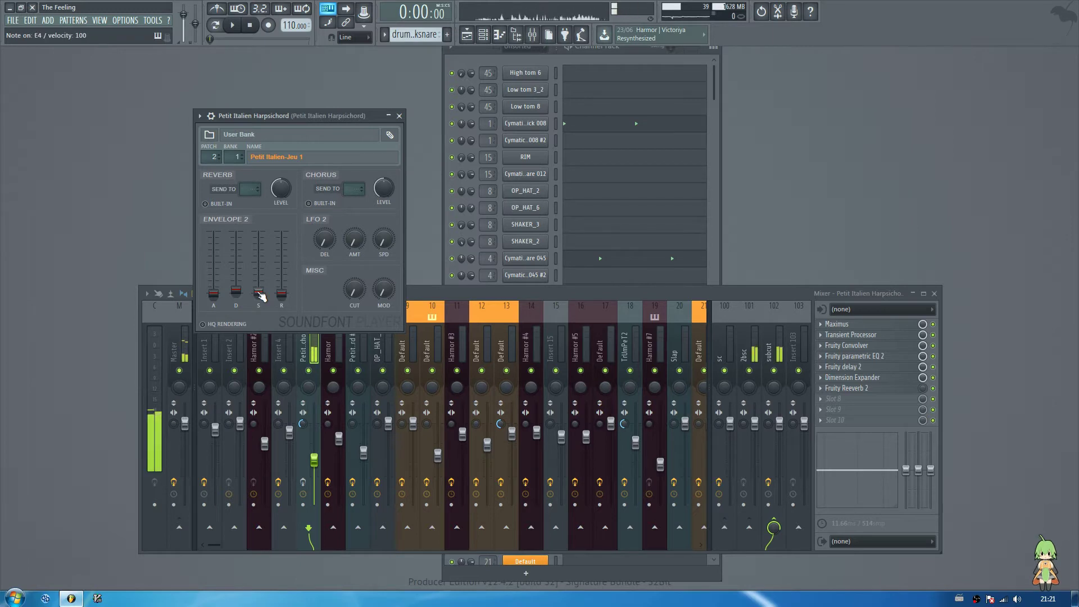
pyautogui.press('Escape')
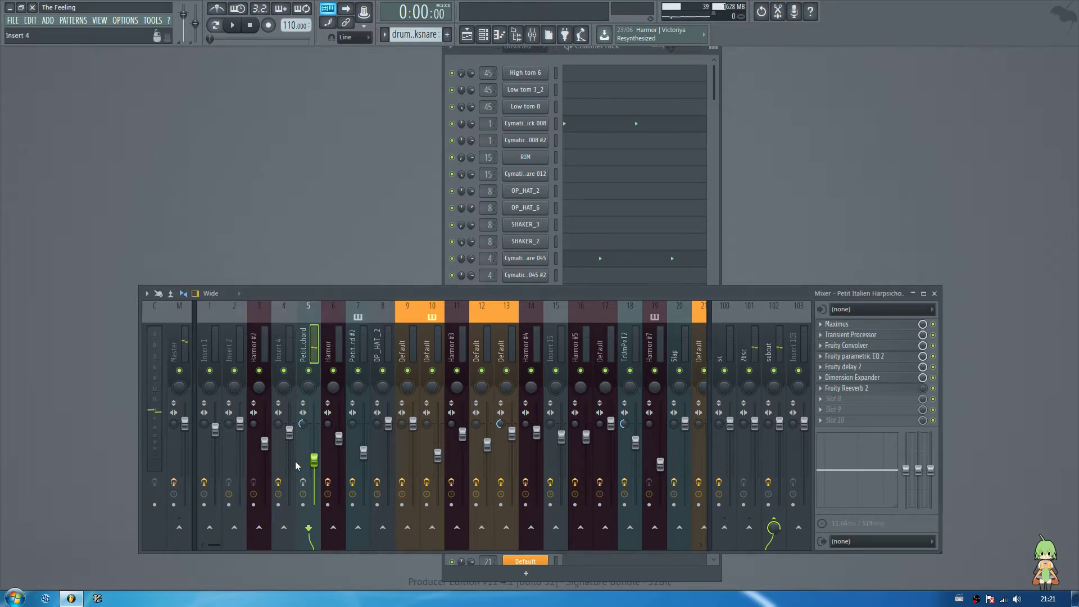
# Step: Bypass the harpsichord mixer track's effects from Transient Processor through Fruity Reeverb 2 and open its Maximus
pyautogui.click(303, 484)
pyautogui.moveTo(938, 338); pyautogui.dragTo(938, 392)
pyautogui.click(875, 326)
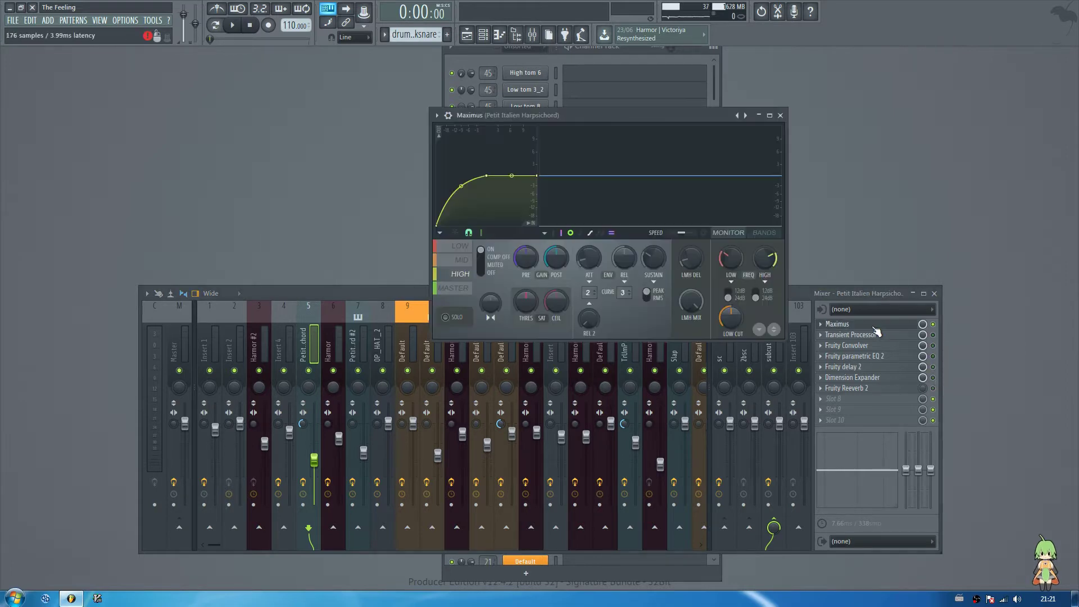
# Step: Examine the high-band and mid-band compression curves in the harpsichord's Maximus, moving its window as needed, and close the plugin
pyautogui.moveTo(567, 115); pyautogui.dragTo(485, 196)
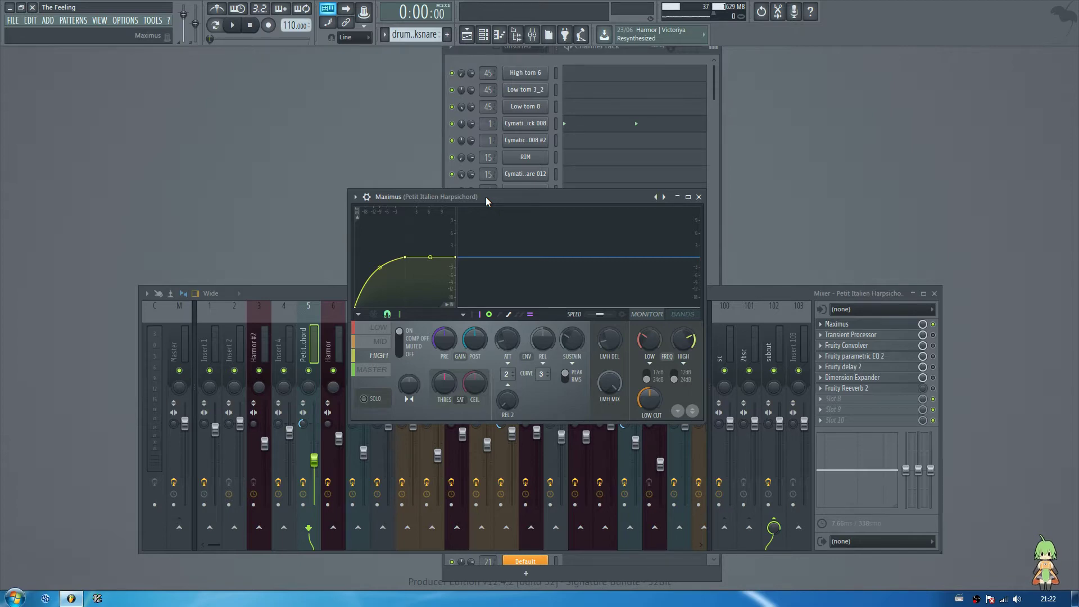
pyautogui.moveTo(485, 197); pyautogui.dragTo(516, 175)
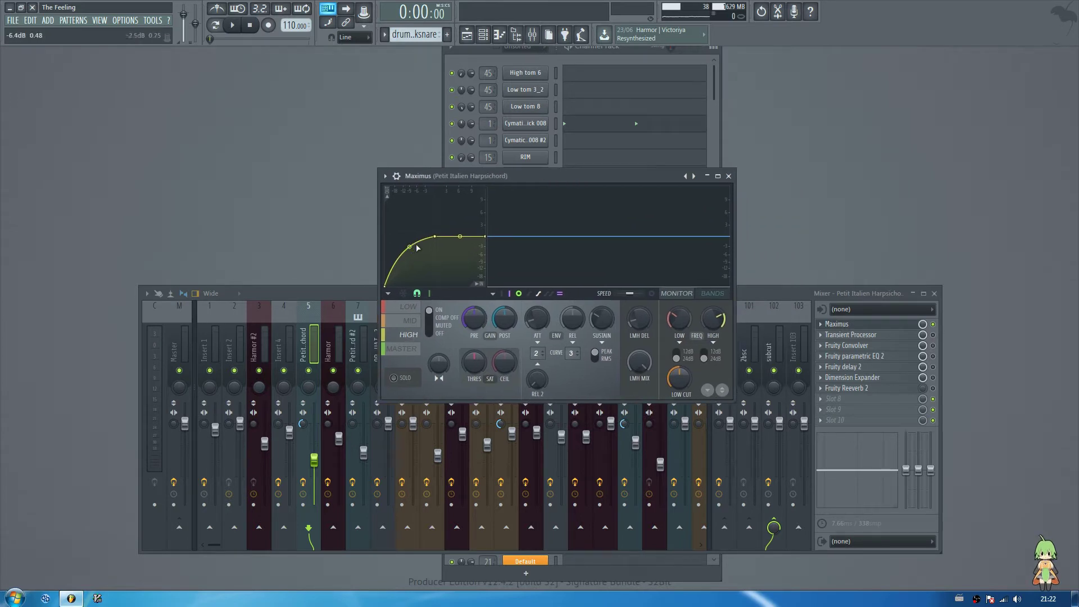
pyautogui.click(410, 320)
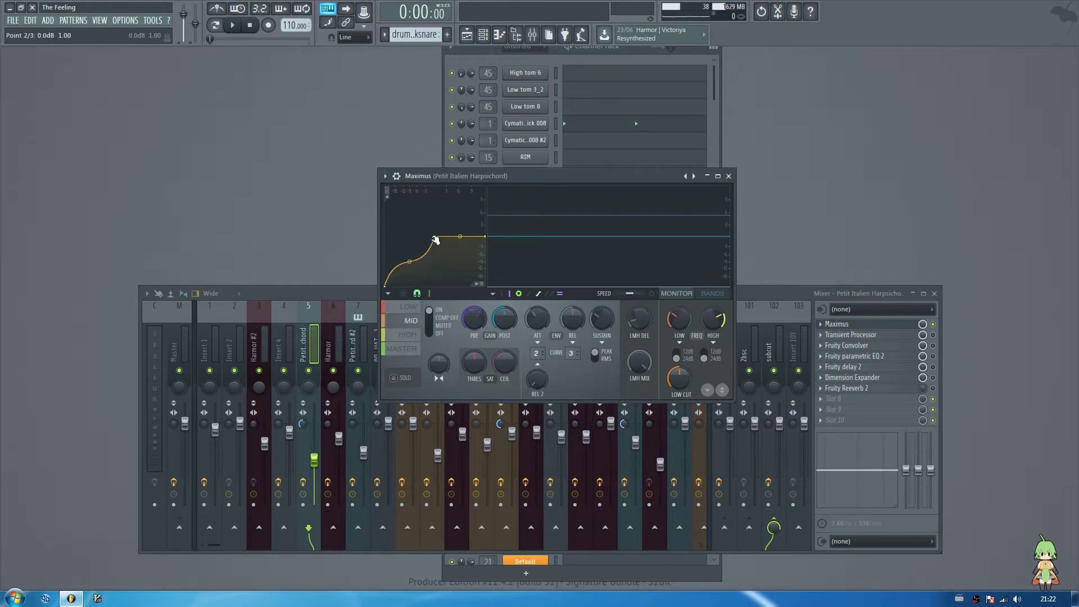
pyautogui.moveTo(428, 176); pyautogui.dragTo(441, 173)
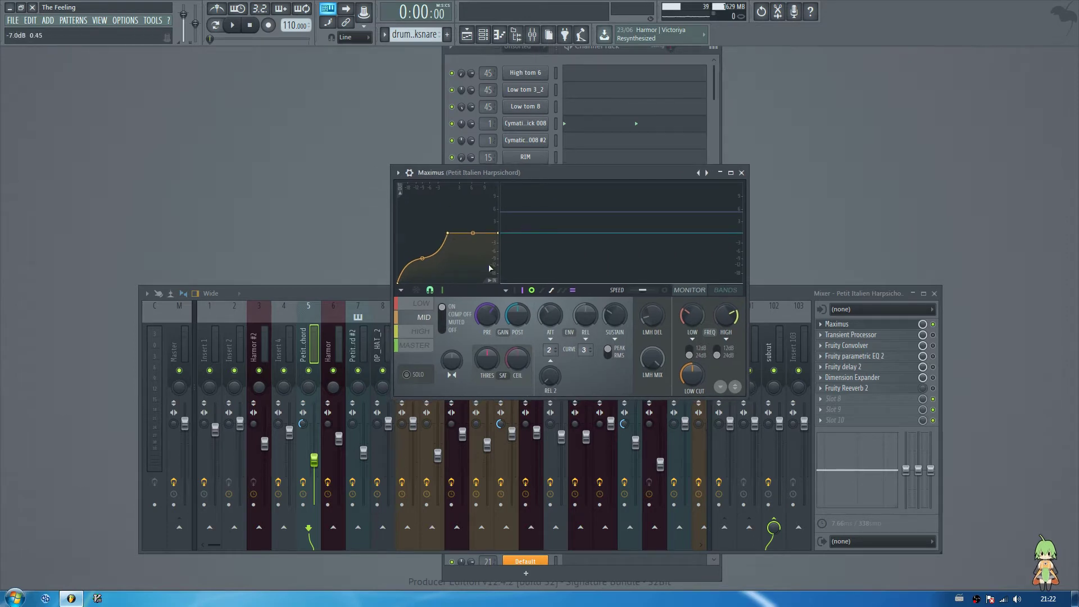
pyautogui.click(741, 173)
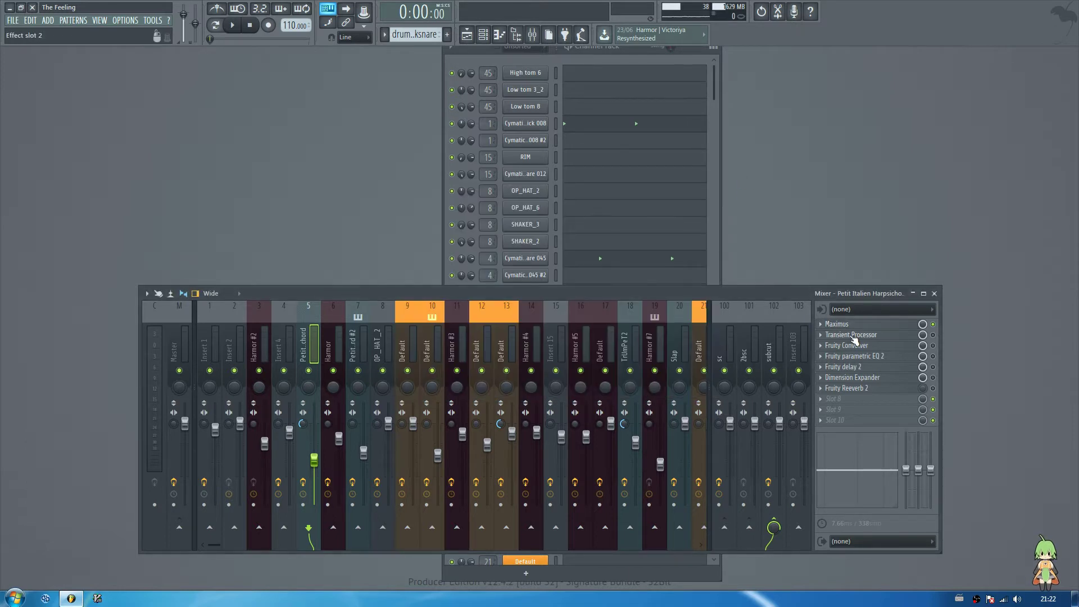
# Step: Switch Maximus off and on while auditioning a harpsichord note, and briefly reopen its window
pyautogui.click(934, 325)
pyautogui.press('c')
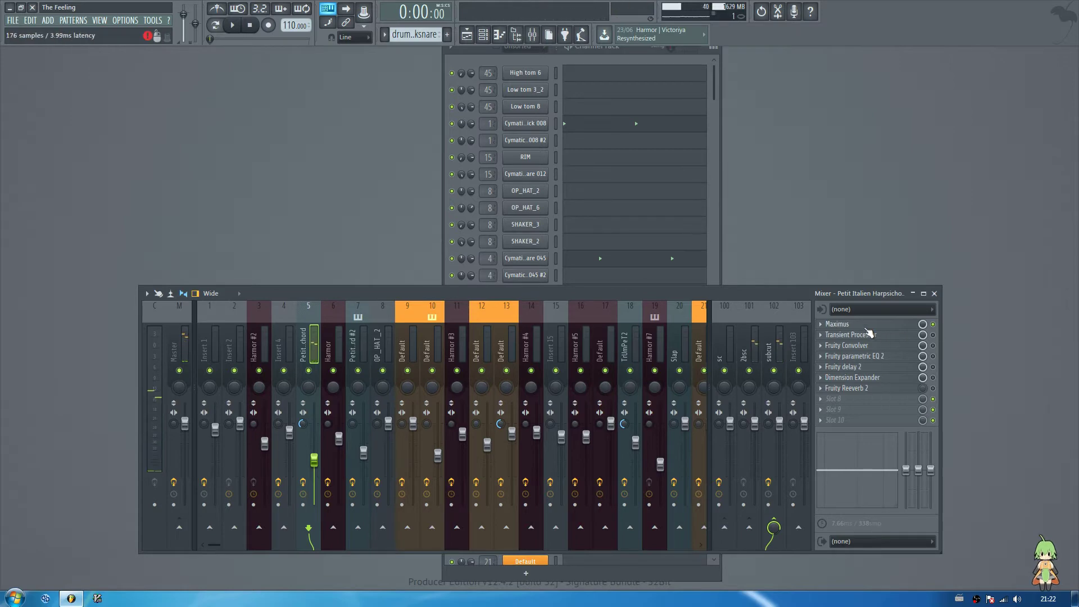
pyautogui.click(837, 325)
pyautogui.click(741, 172)
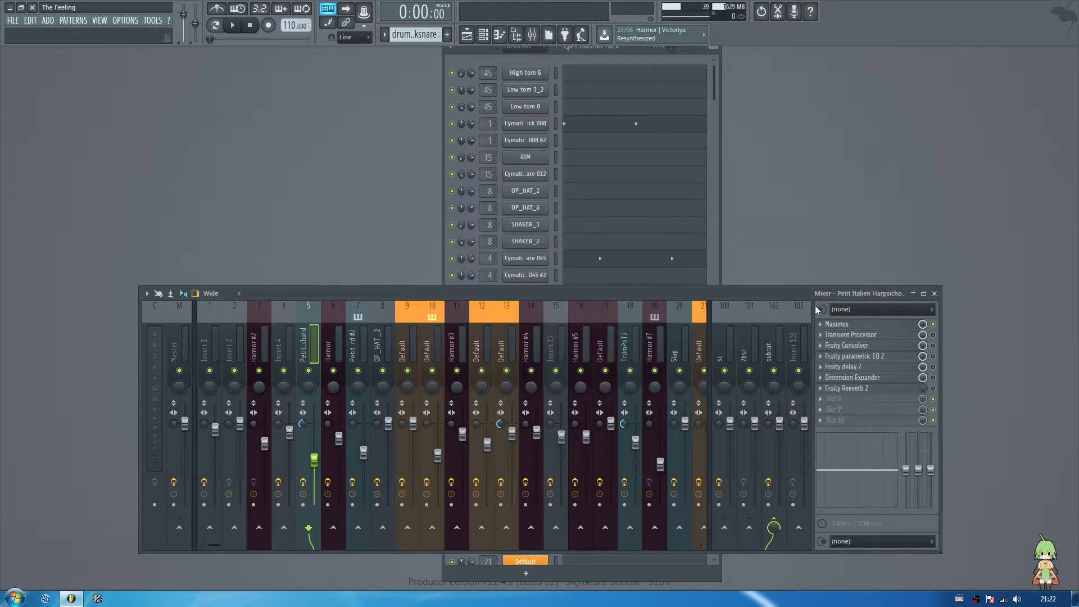
# Step: Open the harpsichord track's Transient Processor and move its window beside the soundfont player, clear of the effect slots
pyautogui.click(851, 336)
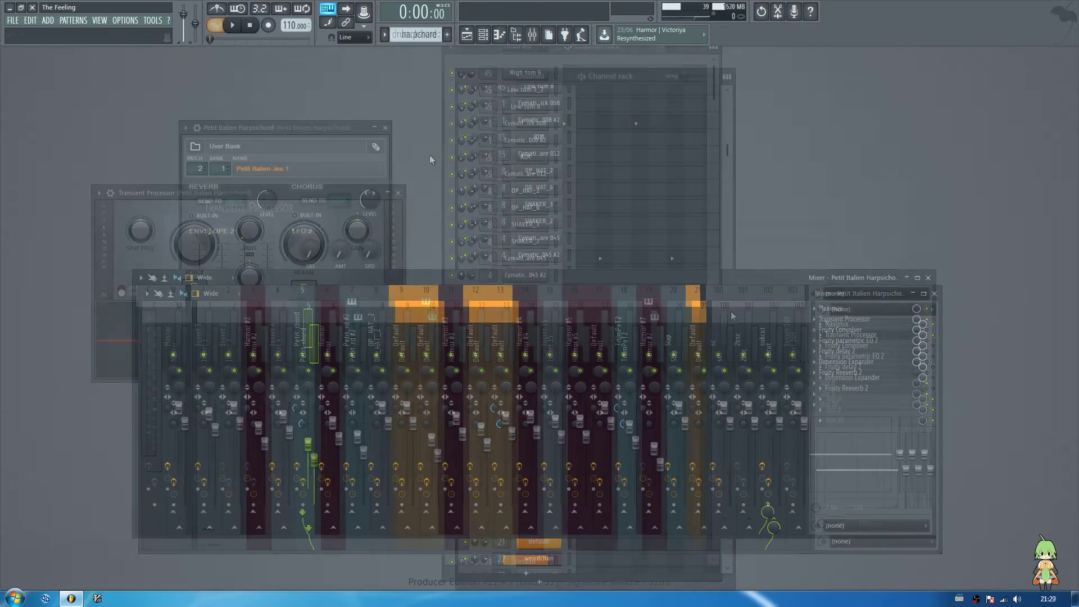
pyautogui.click(818, 319)
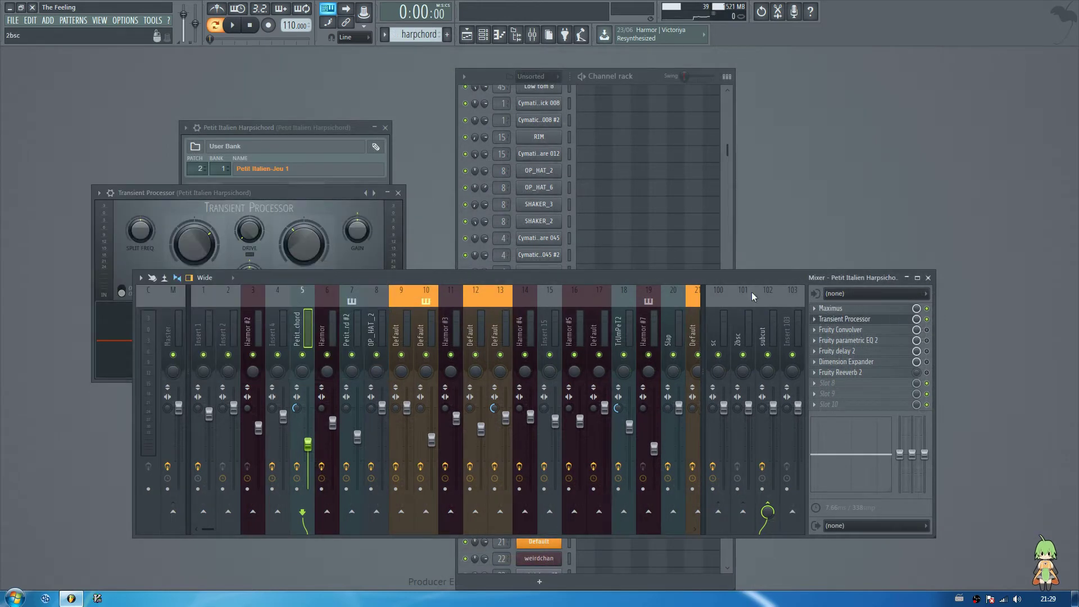
pyautogui.moveTo(215, 192); pyautogui.dragTo(357, 163)
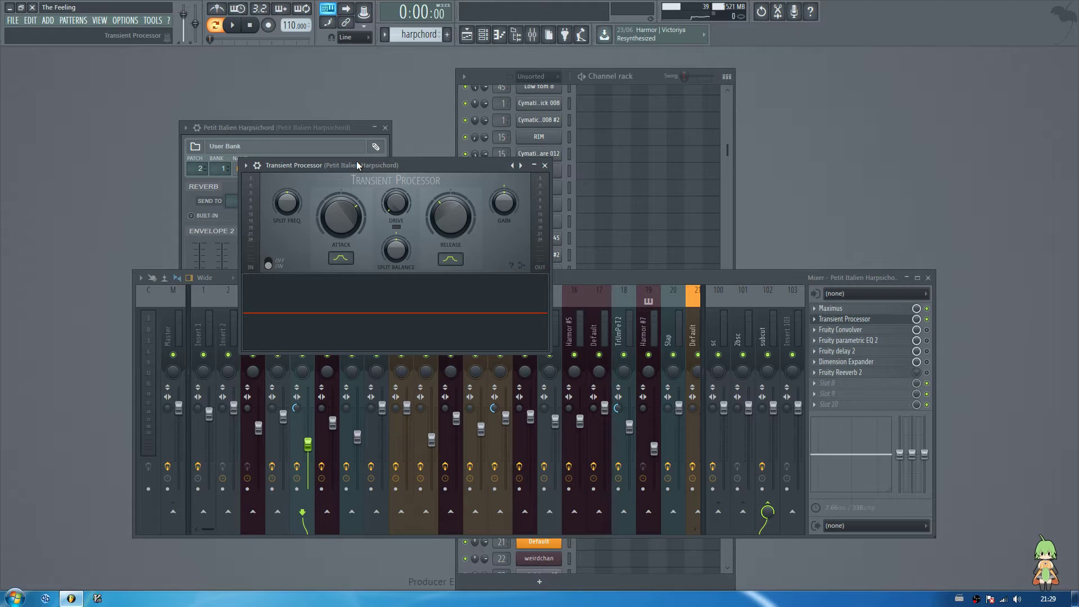
pyautogui.press('m')
pyautogui.moveTo(336, 167); pyautogui.dragTo(463, 152)
# Step: Enable the Transient Processor and audition harpsichord notes with and without it
pyautogui.press('c')
pyautogui.click(927, 319)
pyautogui.press('c')
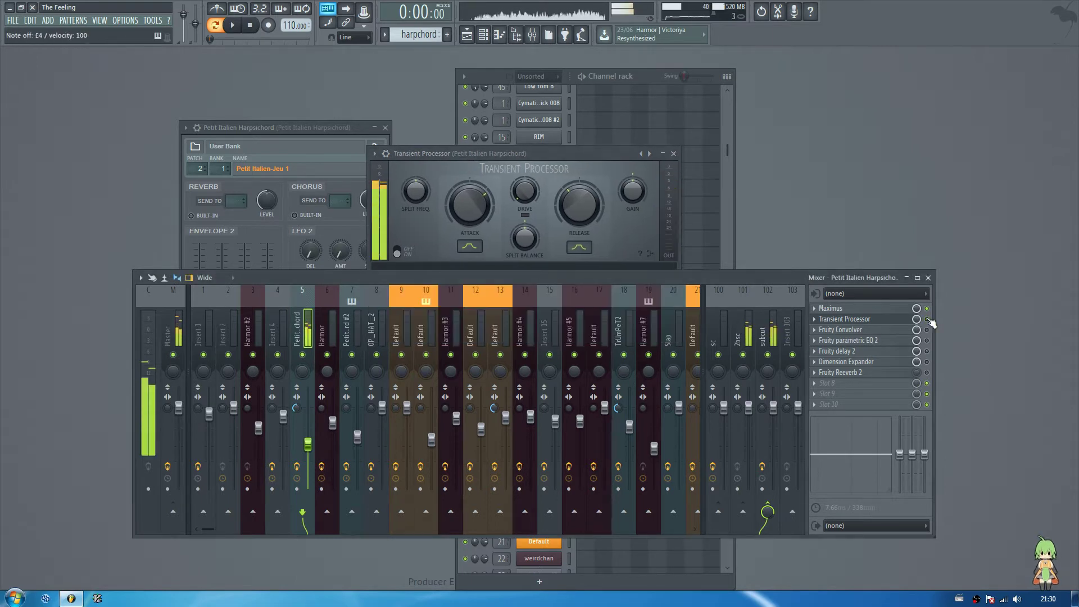
# Step: Sweep the Transient Processor's release while auditioning notes, settle it at -41.3%, and shift the soundfont player slightly away
pyautogui.moveTo(585, 204); pyautogui.dragTo(580, 253)
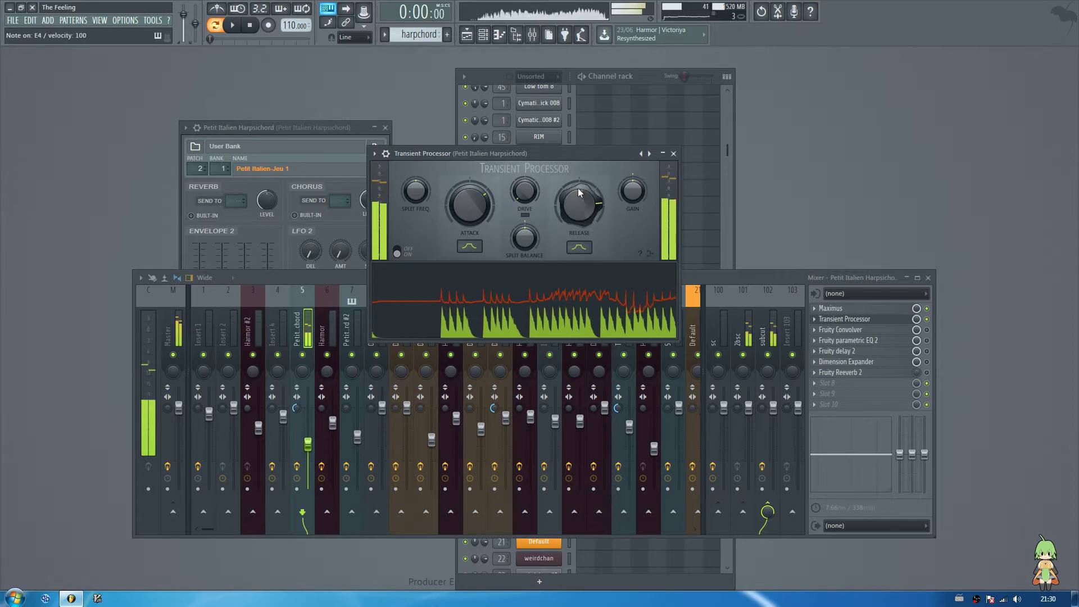
pyautogui.moveTo(577, 209); pyautogui.dragTo(577, 218)
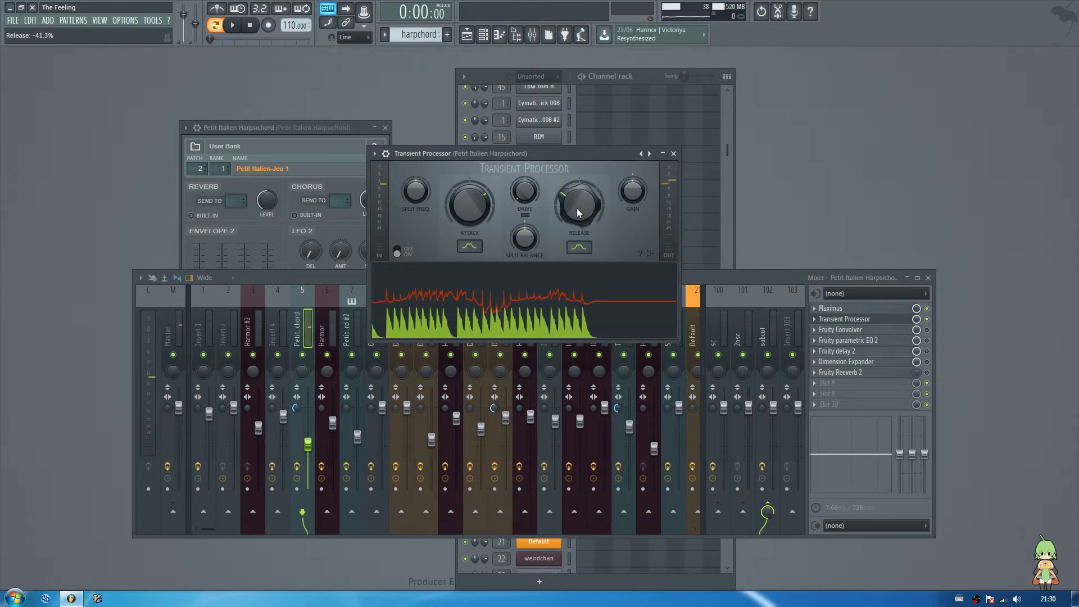
pyautogui.moveTo(290, 125)
pyautogui.mouseDown()
pyautogui.moveTo(322, 114)
pyautogui.moveTo(301, 112)
pyautogui.mouseUp()
pyautogui.moveTo(579, 210); pyautogui.dragTo(579, 211)
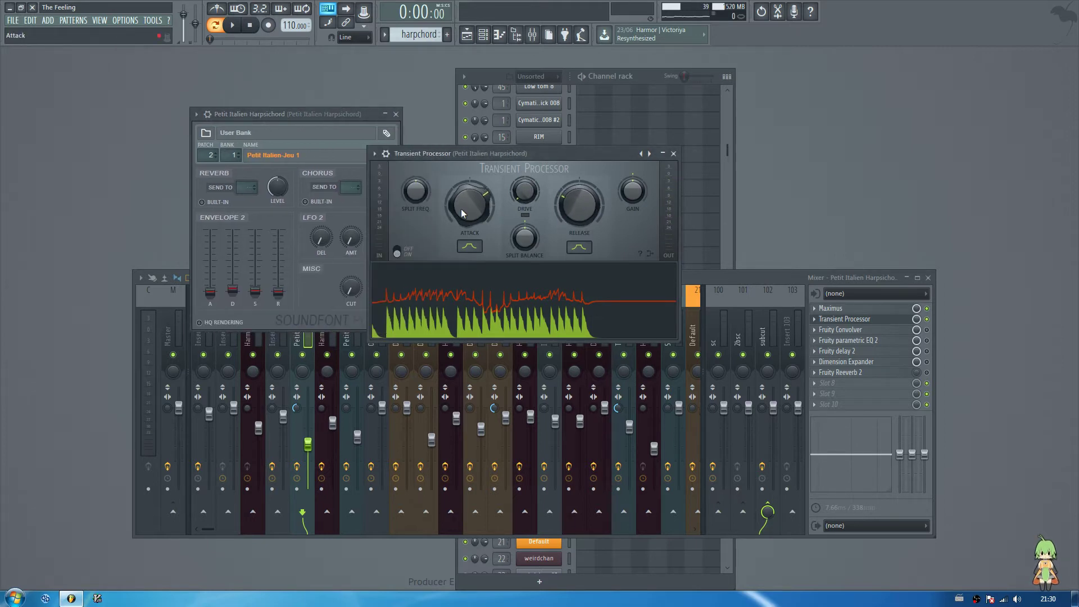
# Step: Close the Transient Processor and the harpsichord's soundfont player
pyautogui.moveTo(535, 153); pyautogui.dragTo(541, 150)
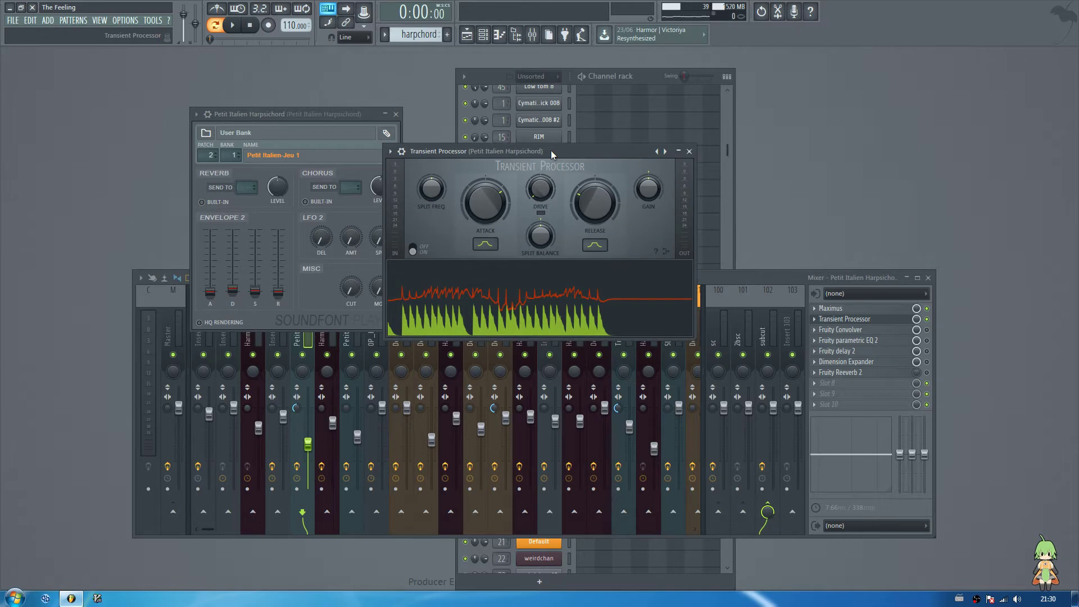
pyautogui.click(679, 151)
pyautogui.click(395, 114)
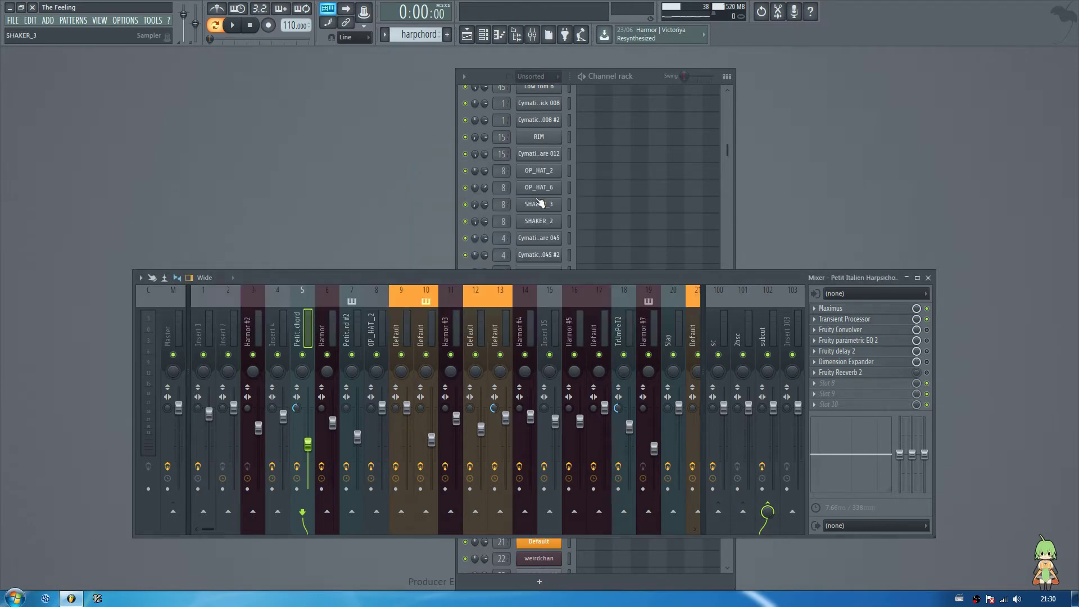
# Step: Open Fruity Convolver on the harpsichord track, enable it, and reposition its window clear of the effect slots
pyautogui.click(865, 329)
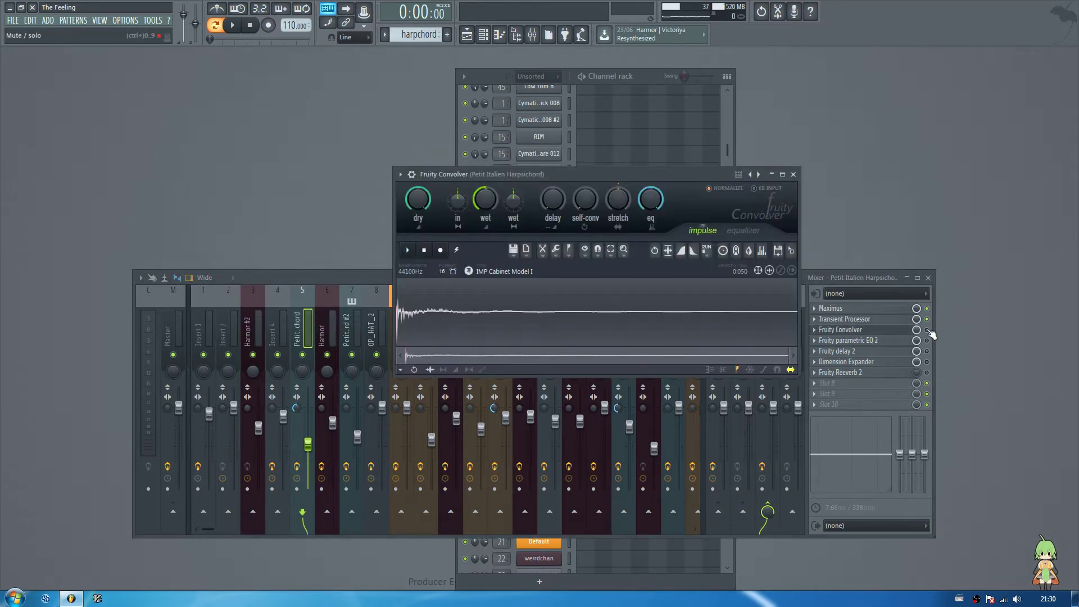
pyautogui.click(927, 331)
pyautogui.moveTo(694, 177); pyautogui.dragTo(575, 184)
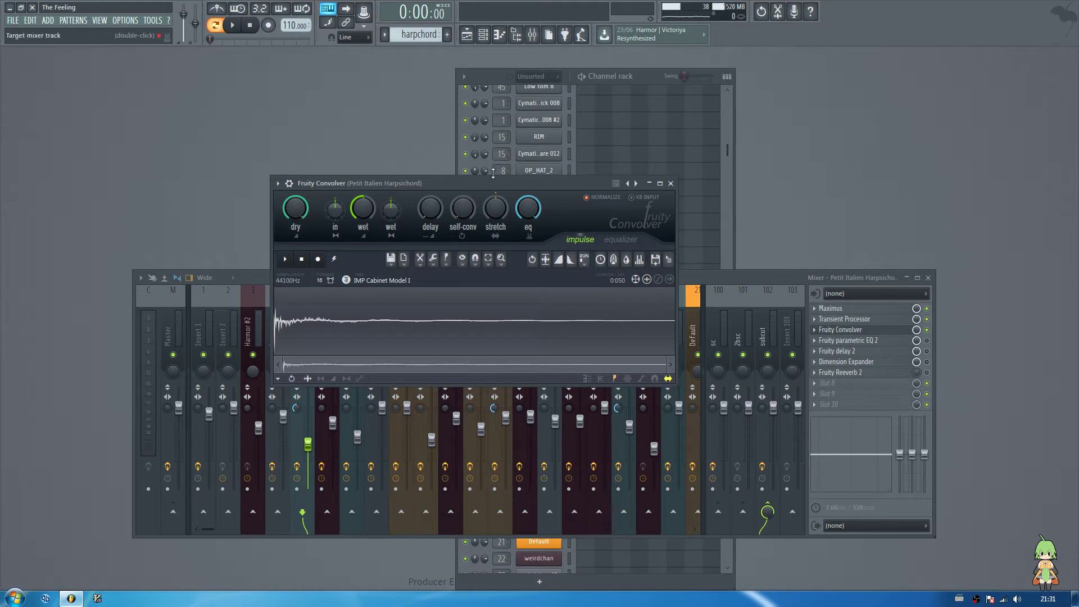
pyautogui.moveTo(487, 182); pyautogui.dragTo(579, 172)
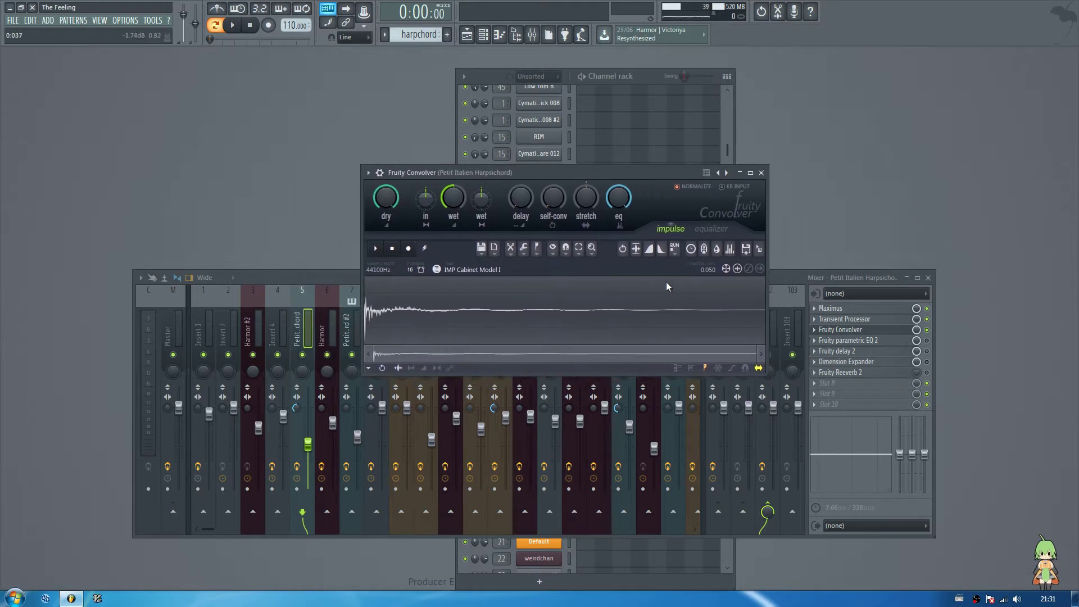
# Step: Show the browser and expand its Impulses folder
pyautogui.click(516, 36)
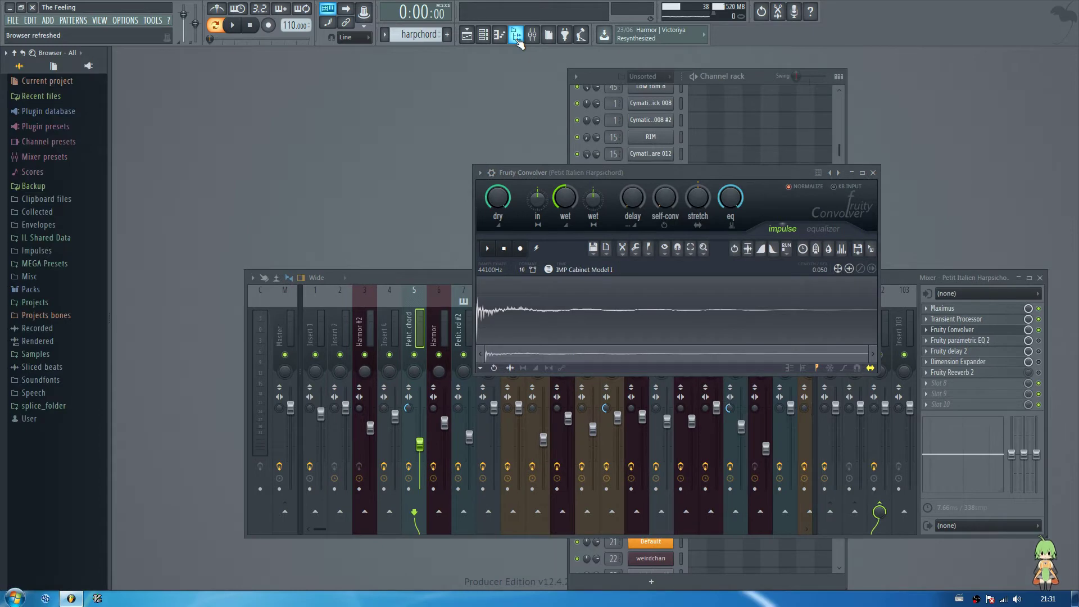
pyautogui.click(31, 289)
pyautogui.click(40, 291)
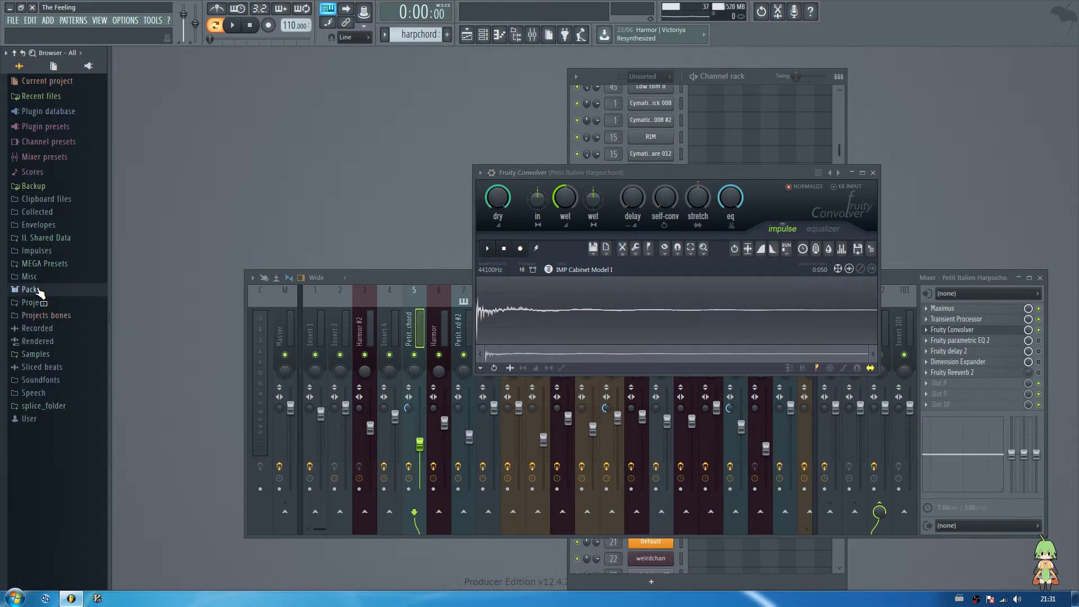
pyautogui.click(36, 251)
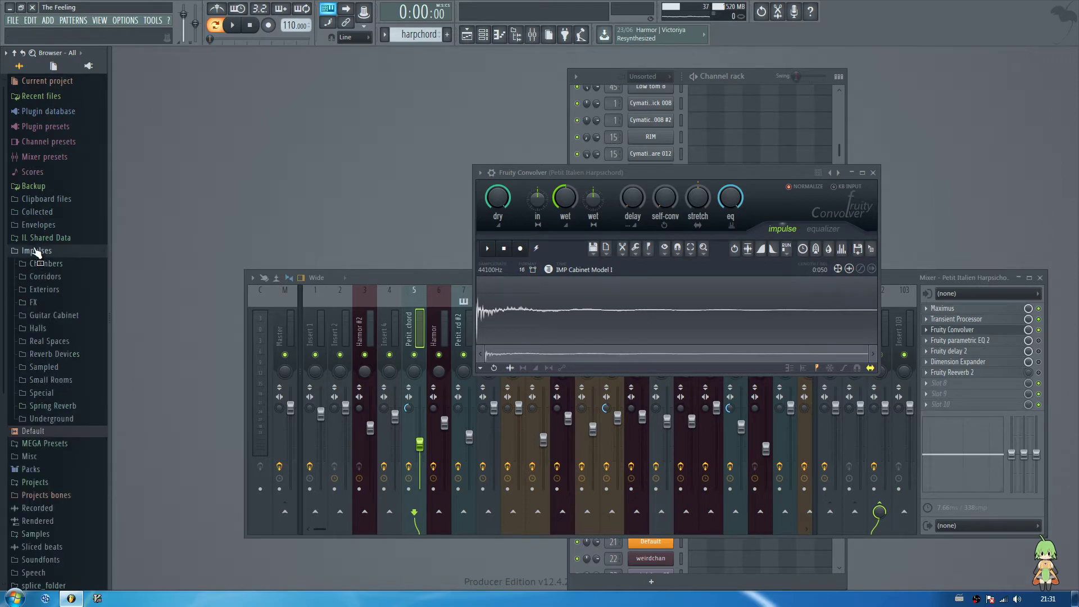
# Step: Look through the impulse subfolders, including Exteriors and Small Rooms, collapsing each one after viewing it
pyautogui.click(45, 288)
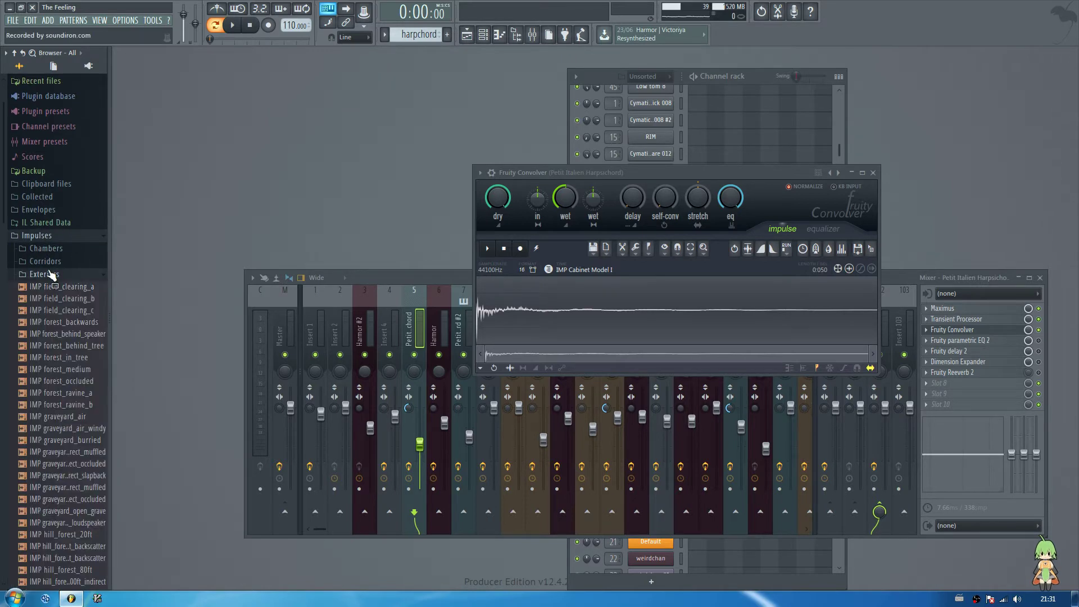
pyautogui.click(47, 275)
pyautogui.click(56, 311)
pyautogui.click(58, 312)
pyautogui.click(66, 366)
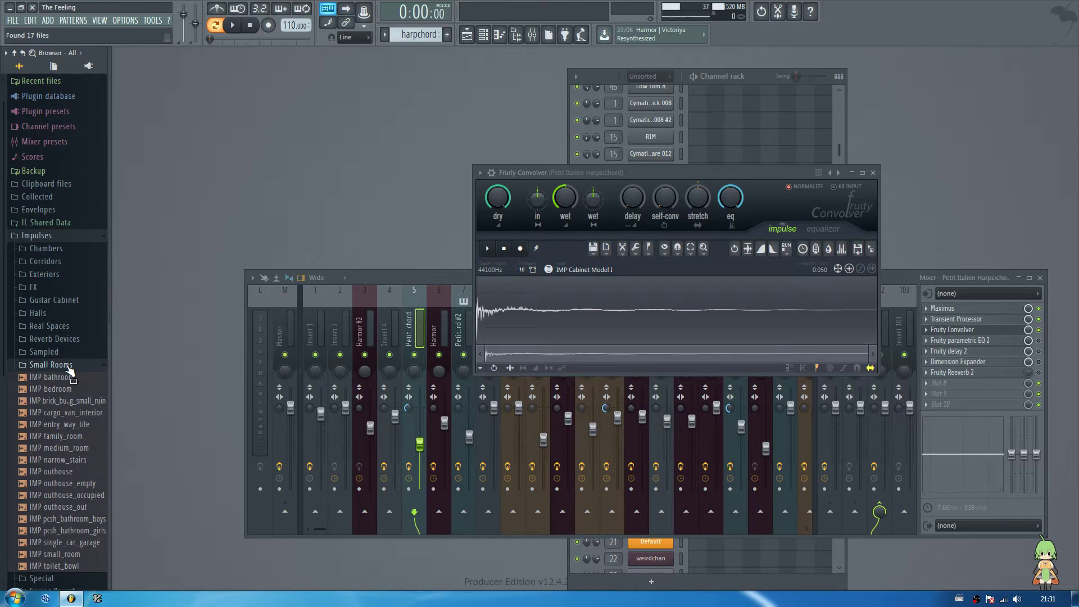
pyautogui.click(66, 366)
pyautogui.click(50, 289)
pyautogui.click(49, 289)
pyautogui.click(52, 289)
pyautogui.click(54, 290)
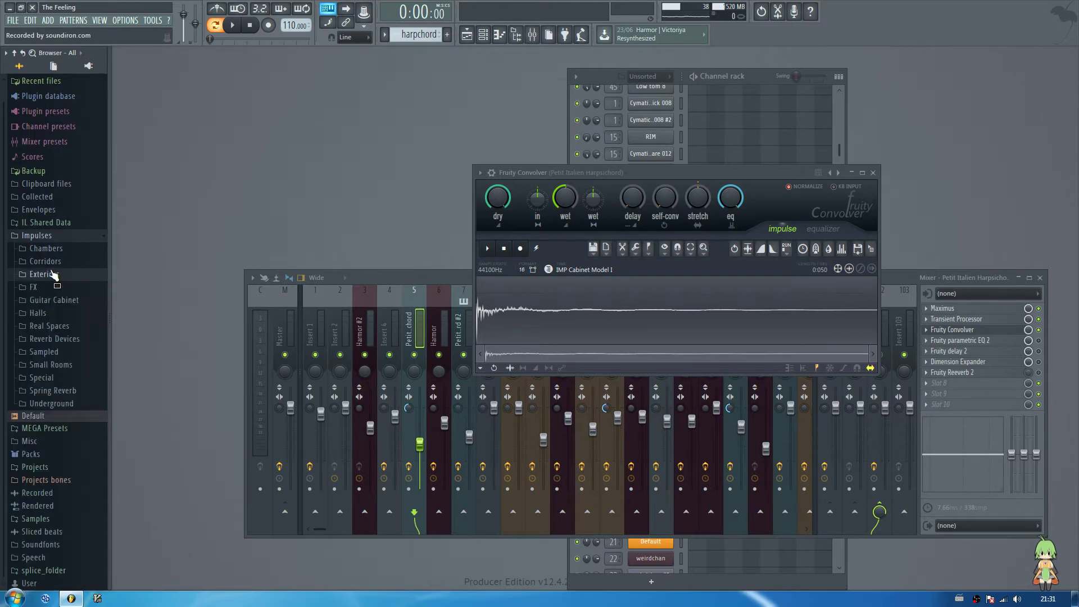
# Step: Preview a series of impulses in the Exteriors folder, from the forest samples through the graveyard samples
pyautogui.click(55, 289)
pyautogui.click(58, 289)
pyautogui.click(63, 324)
pyautogui.click(66, 359)
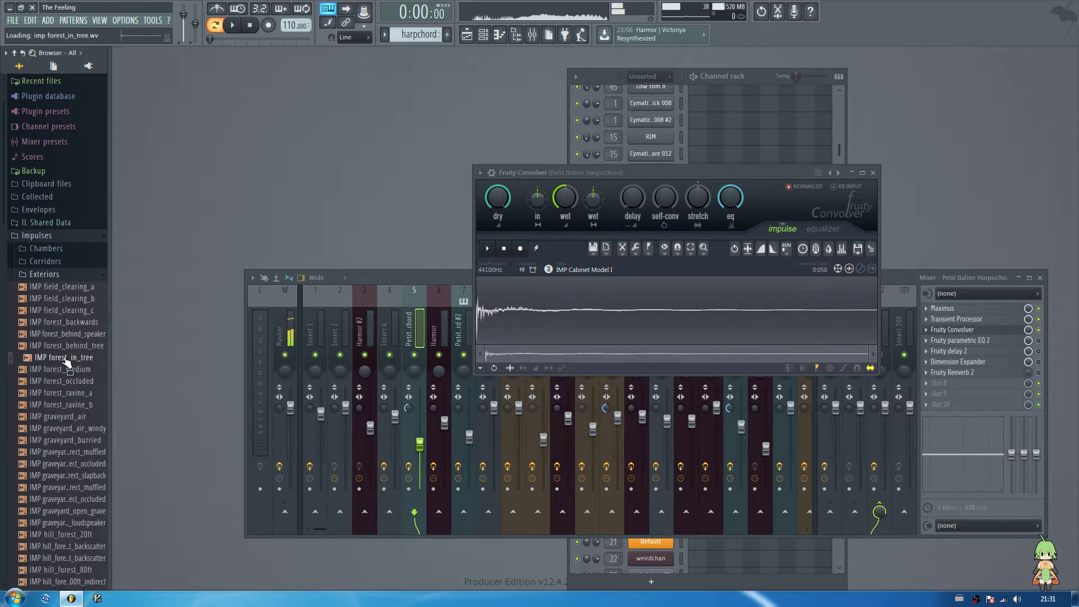
pyautogui.click(71, 382)
pyautogui.click(74, 395)
pyautogui.click(77, 406)
pyautogui.click(73, 418)
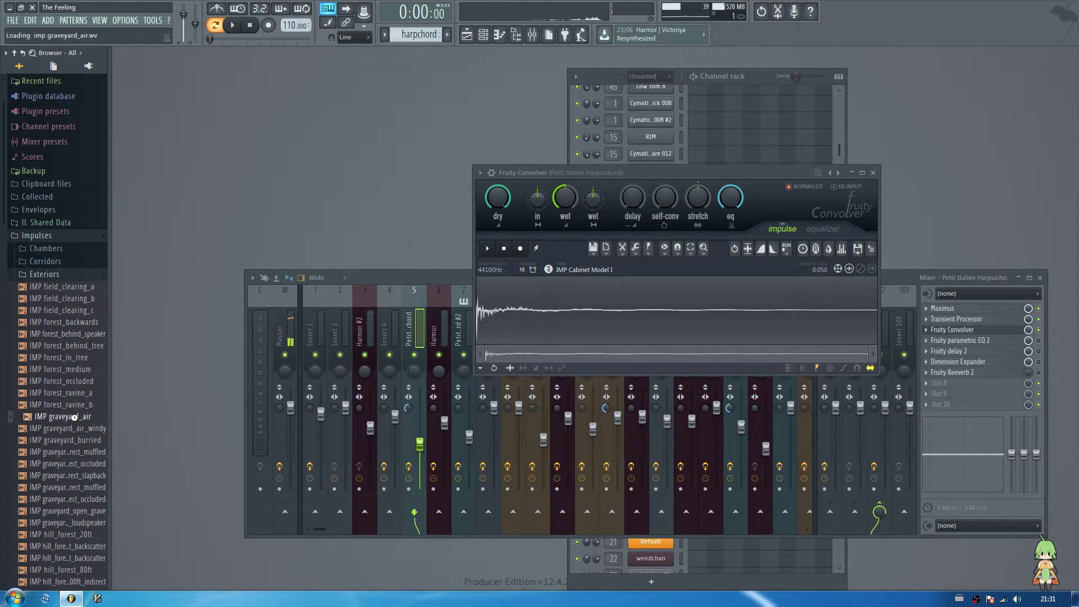
pyautogui.click(82, 430)
pyautogui.click(86, 441)
pyautogui.click(89, 453)
pyautogui.click(91, 464)
pyautogui.click(93, 476)
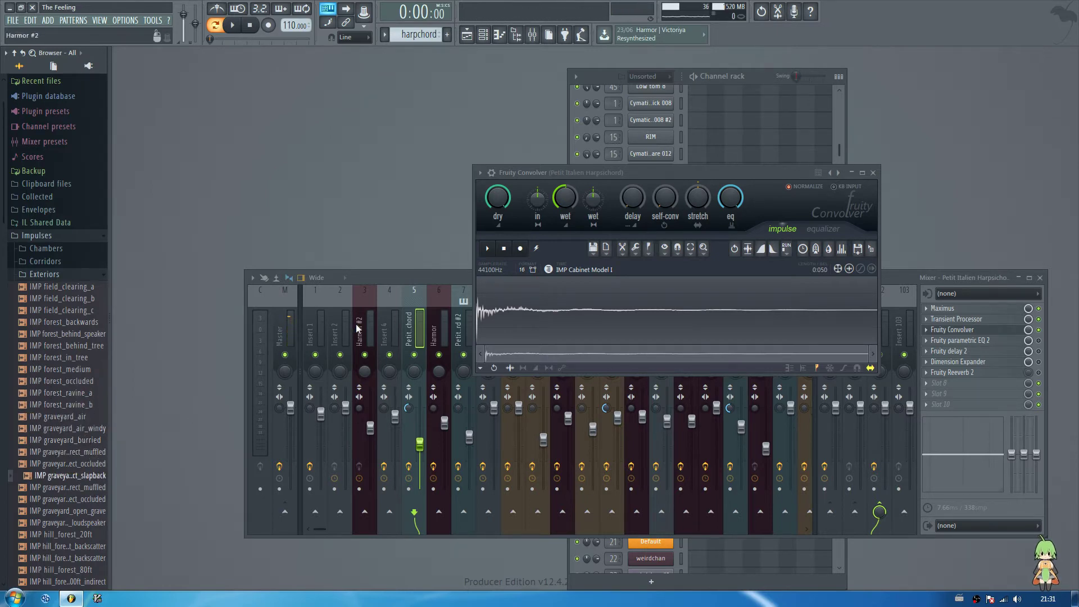
# Step: Move Fruity Convolver next to the browser, review the remaining exterior impulses, and collapse the Exteriors folder
pyautogui.moveTo(511, 172); pyautogui.dragTo(282, 167)
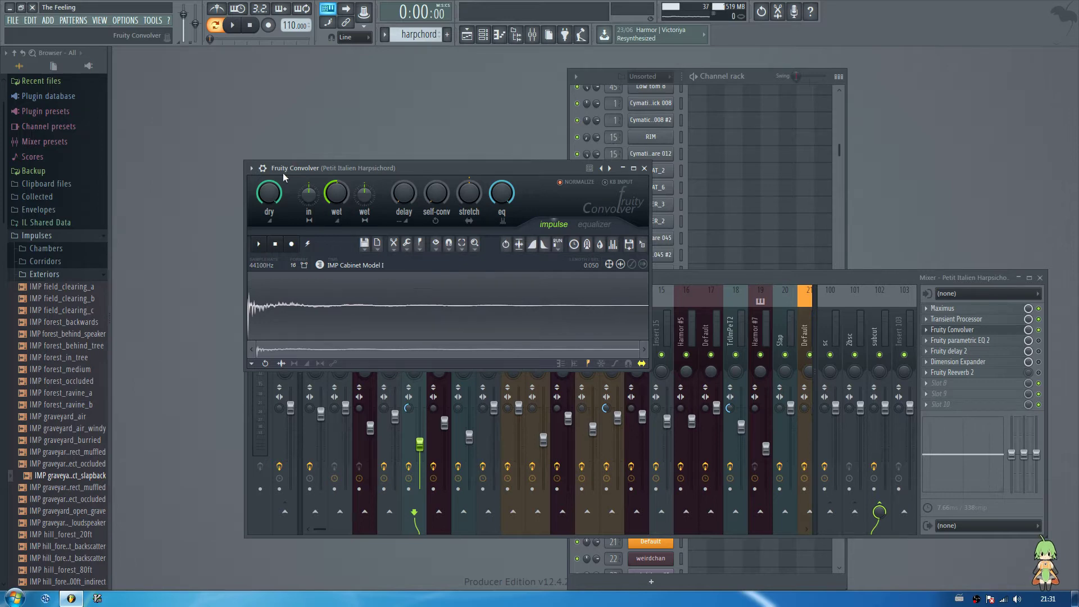
pyautogui.scroll(-6, 65, 335)
pyautogui.scroll(4, 65, 335)
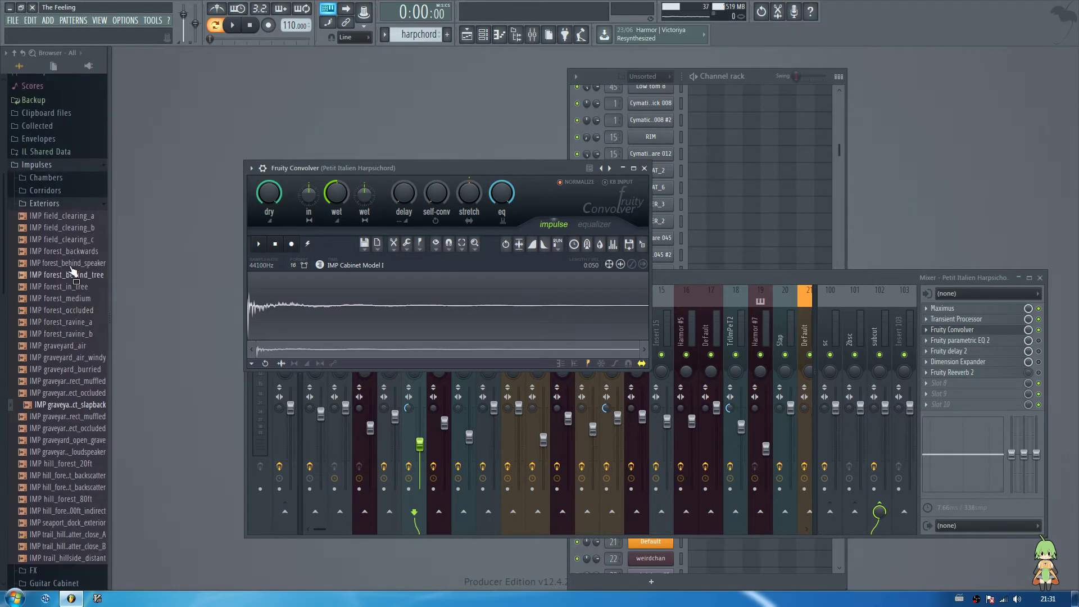
pyautogui.click(48, 203)
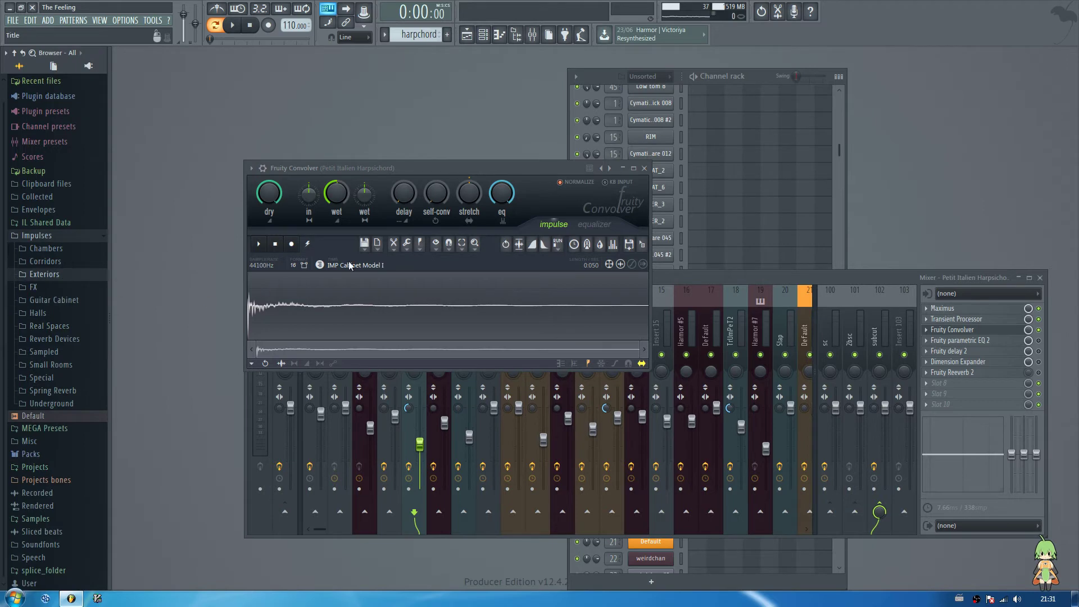
pyautogui.moveTo(454, 166); pyautogui.dragTo(461, 167)
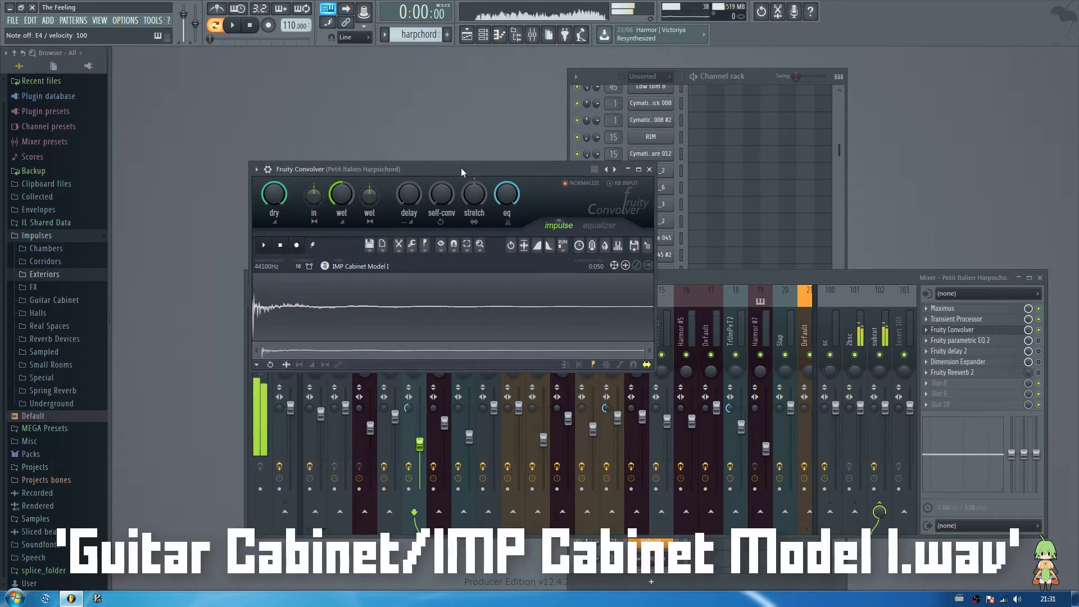
# Step: Audition the harpsichord with Fruity Convolver bypassed and enabled, and raise the convolver's wet level
pyautogui.click(1039, 329)
pyautogui.moveTo(503, 171); pyautogui.dragTo(555, 163)
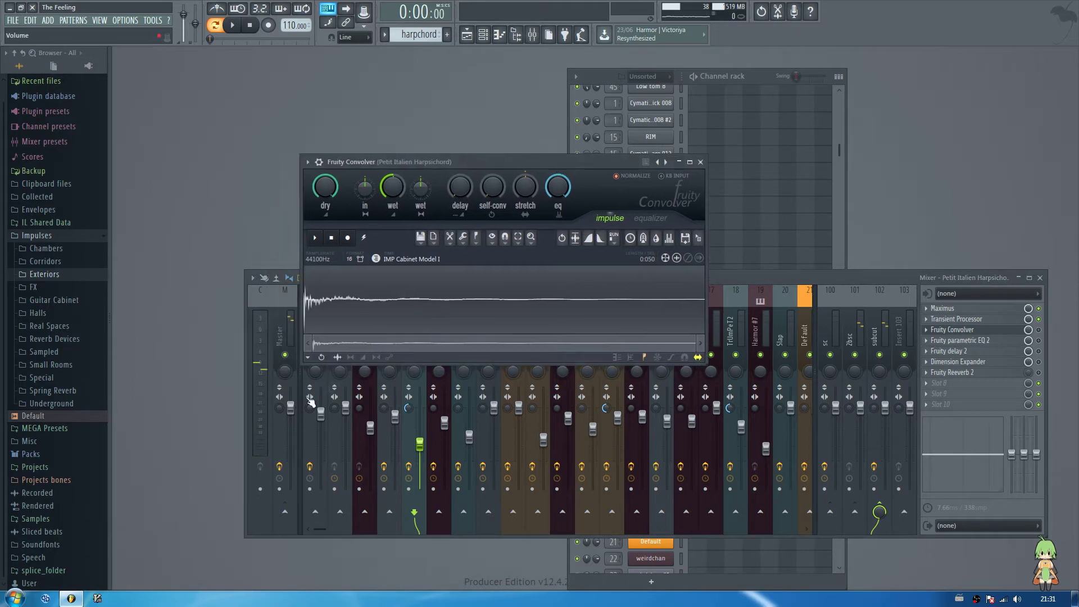
pyautogui.click(1041, 330)
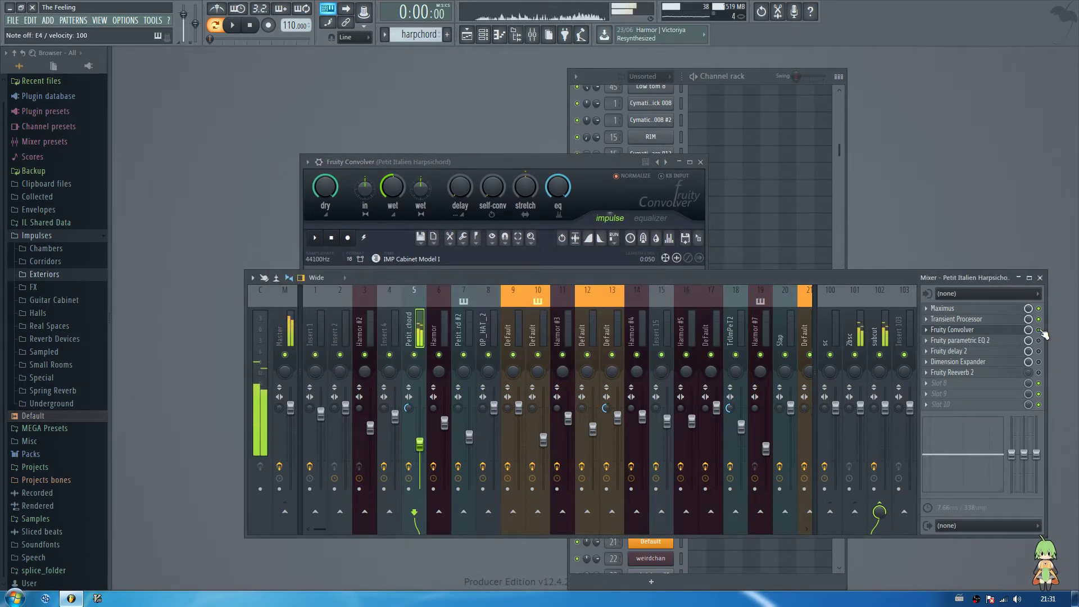
pyautogui.click(392, 192)
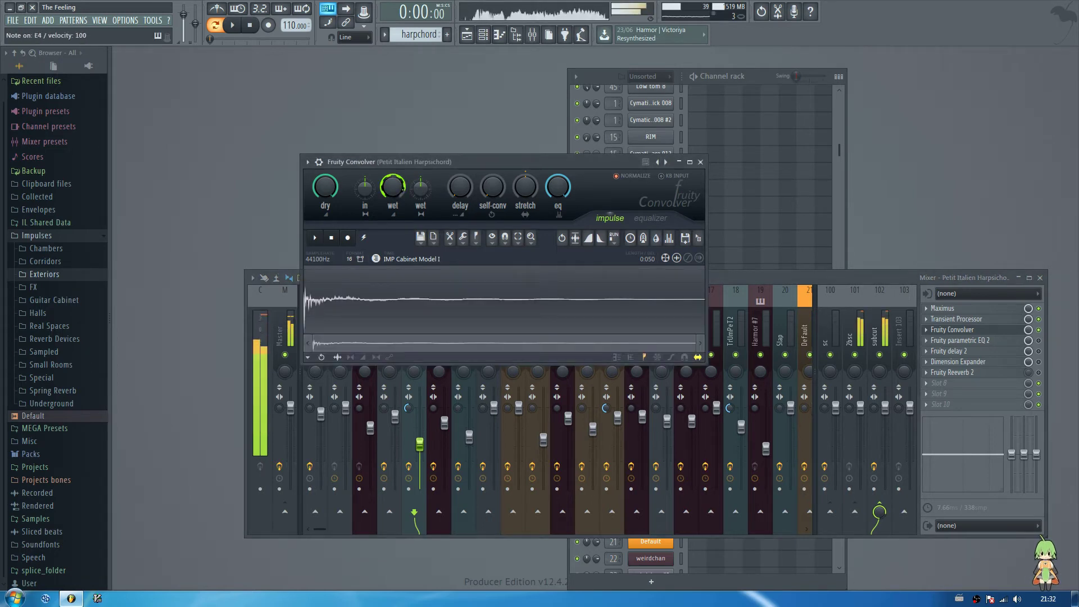
# Step: Close Fruity Convolver, bring up the harpsichord's Fruity Parametric EQ 2 above the mixer, and audition the sound
pyautogui.click(700, 162)
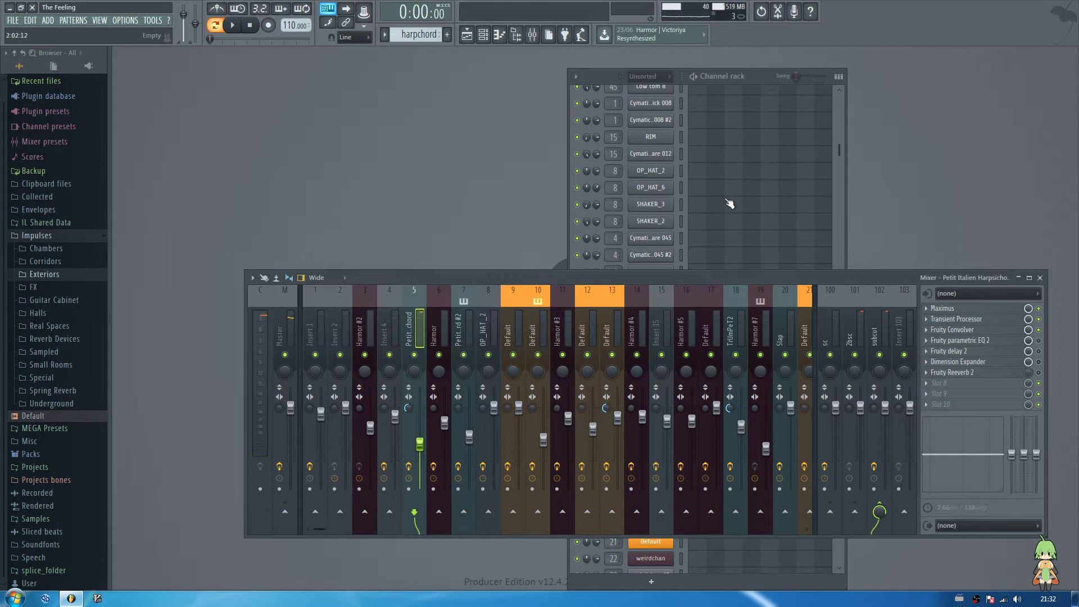
pyautogui.click(988, 341)
pyautogui.moveTo(612, 136); pyautogui.dragTo(427, 79)
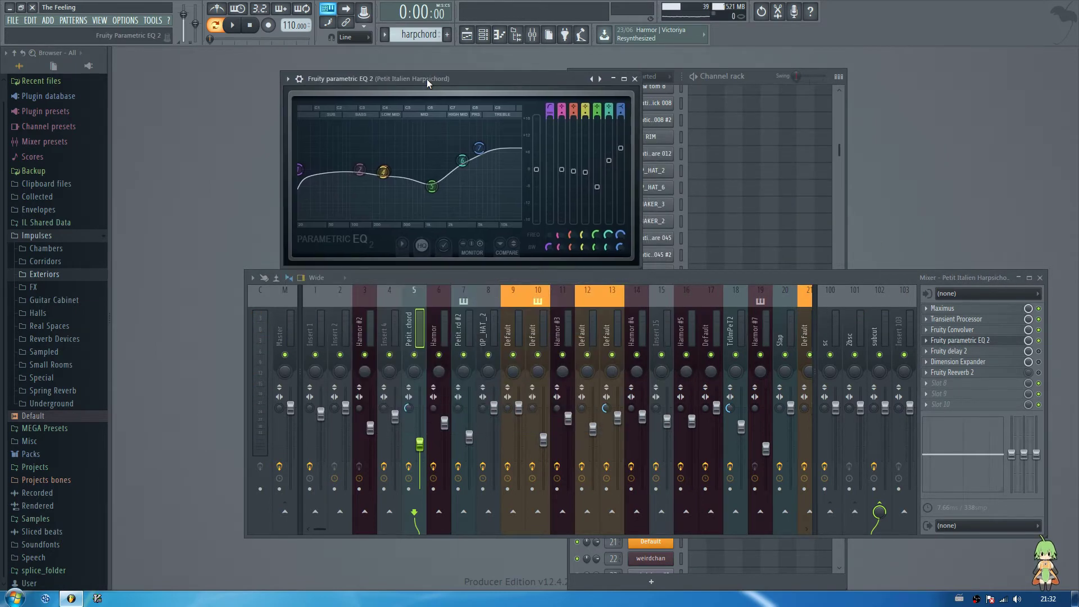
pyautogui.press('c')
pyautogui.press('c')
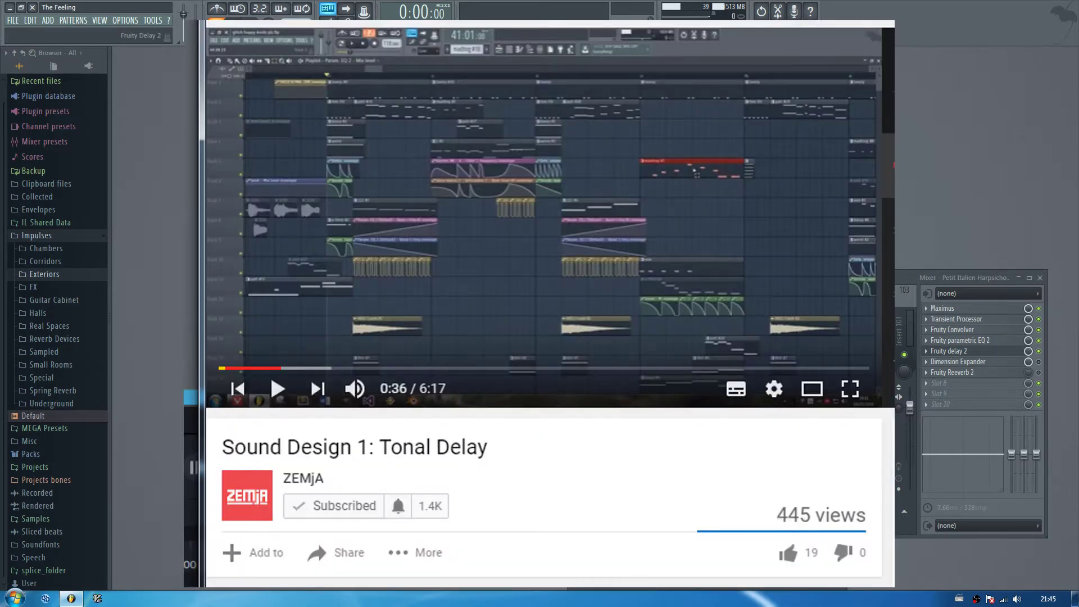
# Step: Reposition the mixer and Fruity Delay 2, toggle the delay while auditioning the harpsichord, and close the delay
pyautogui.moveTo(871, 277); pyautogui.dragTo(850, 288)
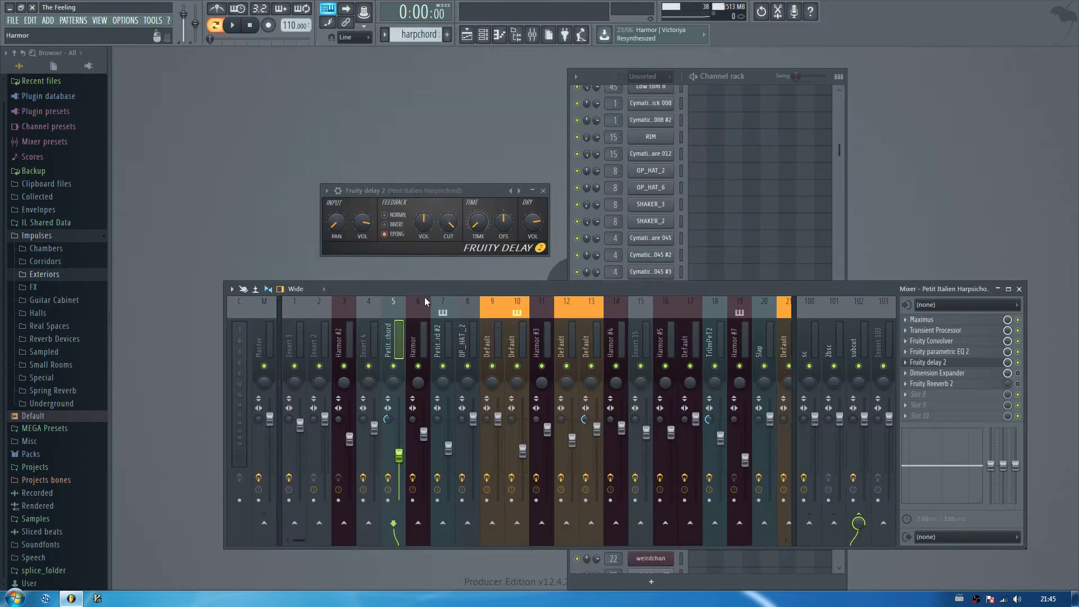
pyautogui.moveTo(391, 192); pyautogui.dragTo(380, 173)
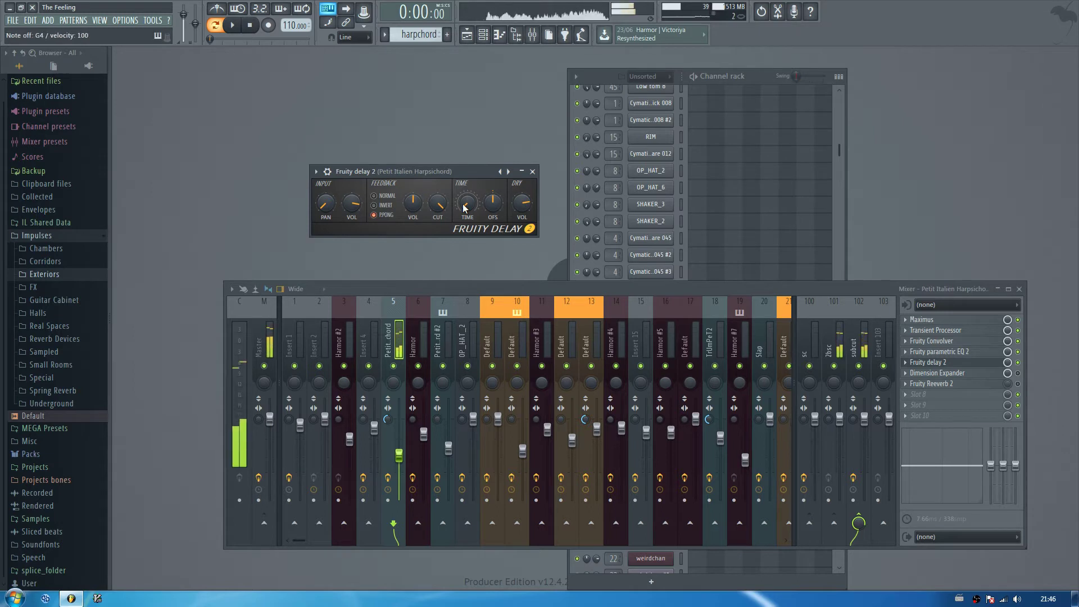
pyautogui.click(1018, 363)
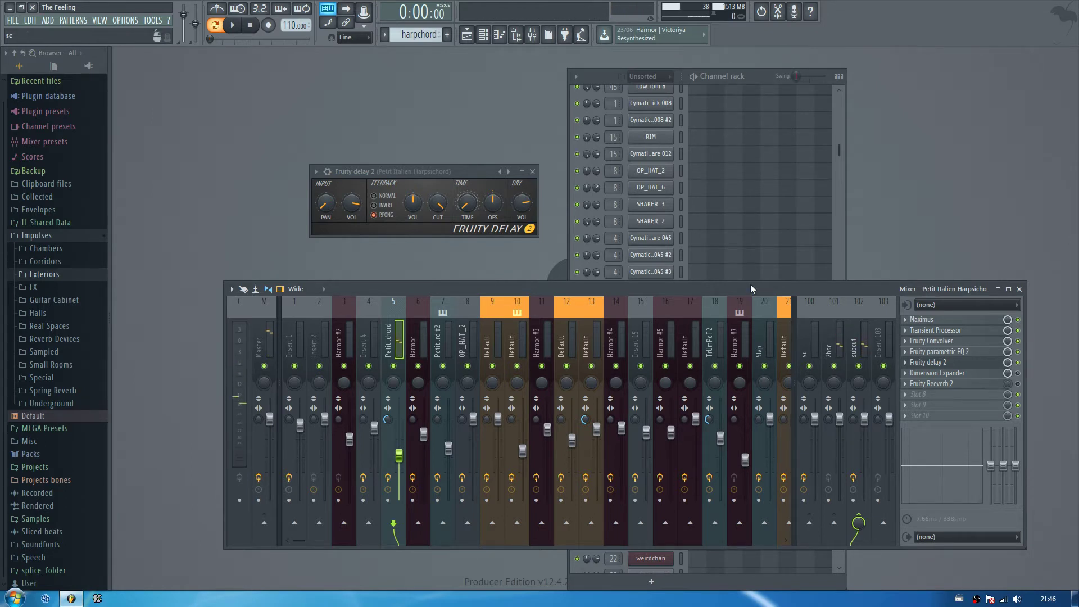
pyautogui.moveTo(426, 174); pyautogui.dragTo(463, 173)
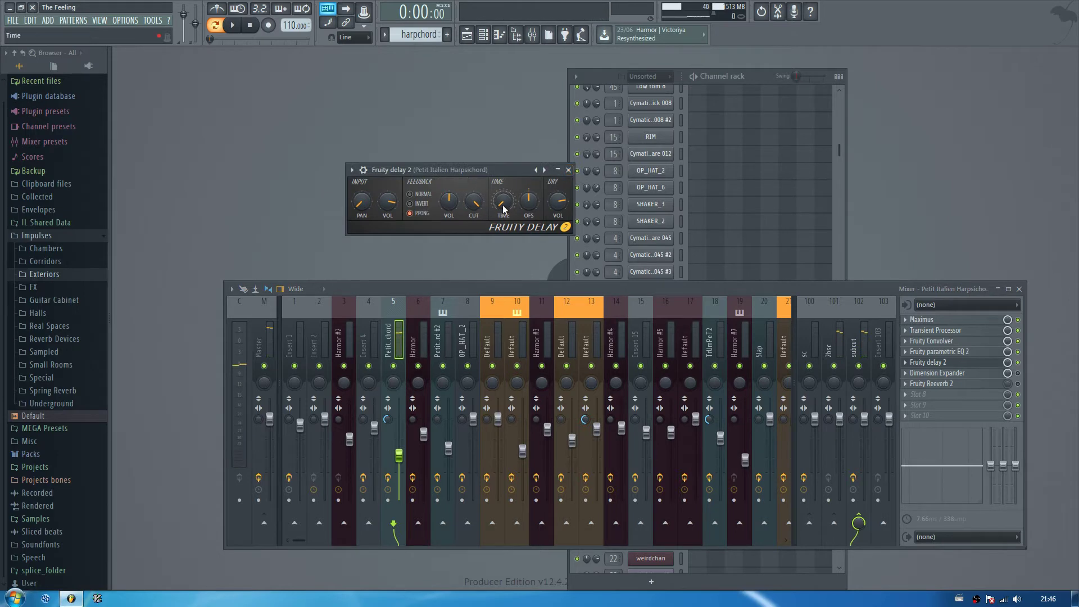
pyautogui.click(569, 170)
# Step: Review the Dimension Expander's dry/wet and size settings on the harpsichord track, and close the effect
pyautogui.click(975, 375)
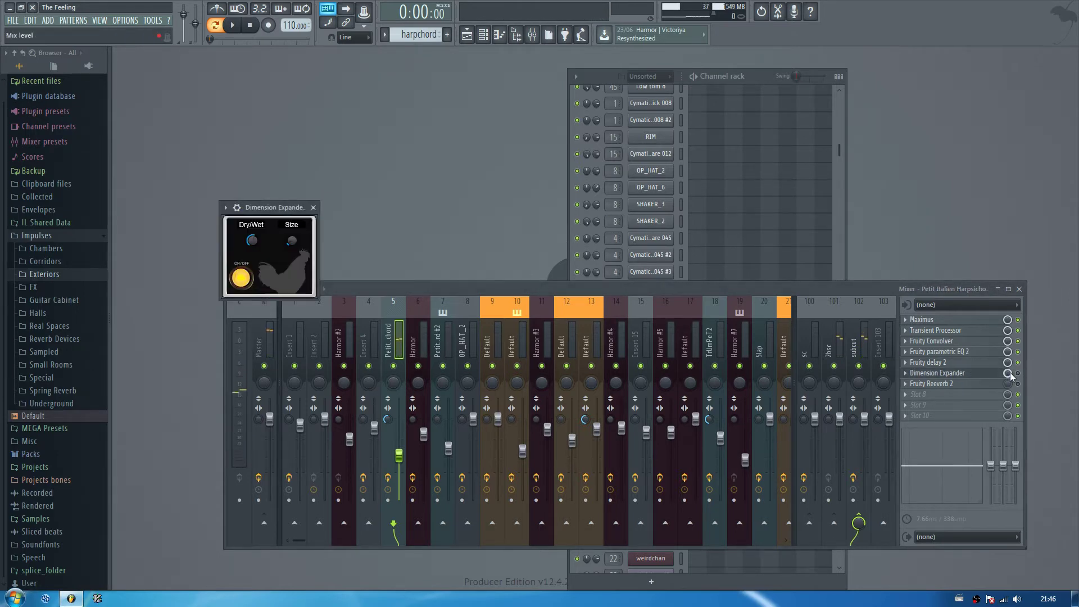
pyautogui.moveTo(258, 204); pyautogui.dragTo(498, 167)
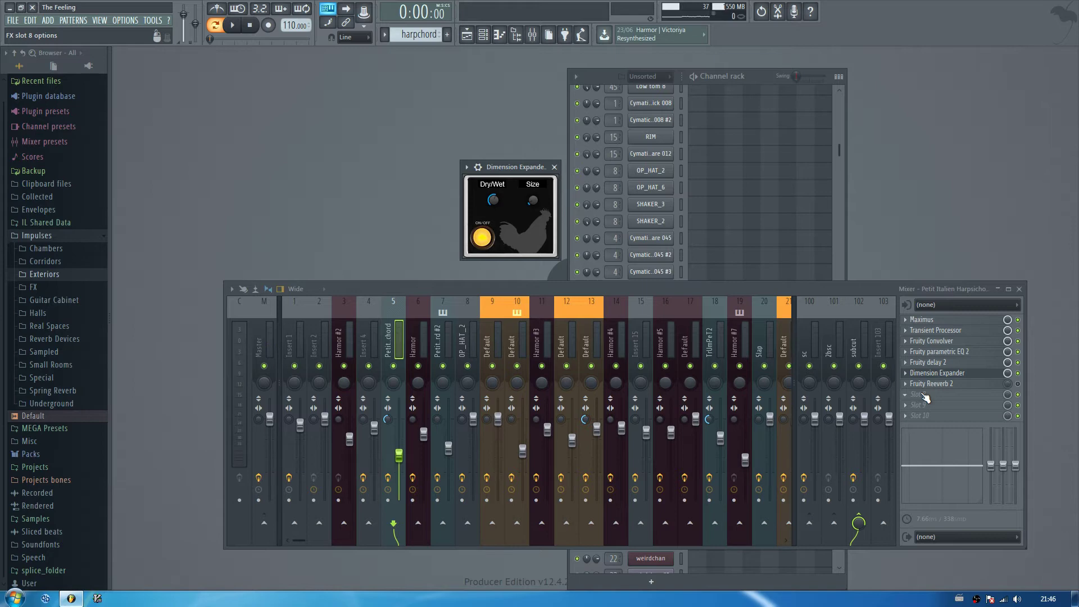
pyautogui.click(554, 167)
# Step: Load Fruity Stereo Enhancer into effect slot 9 of the harpsichord track and clear the slot again
pyautogui.rightClick(933, 411)
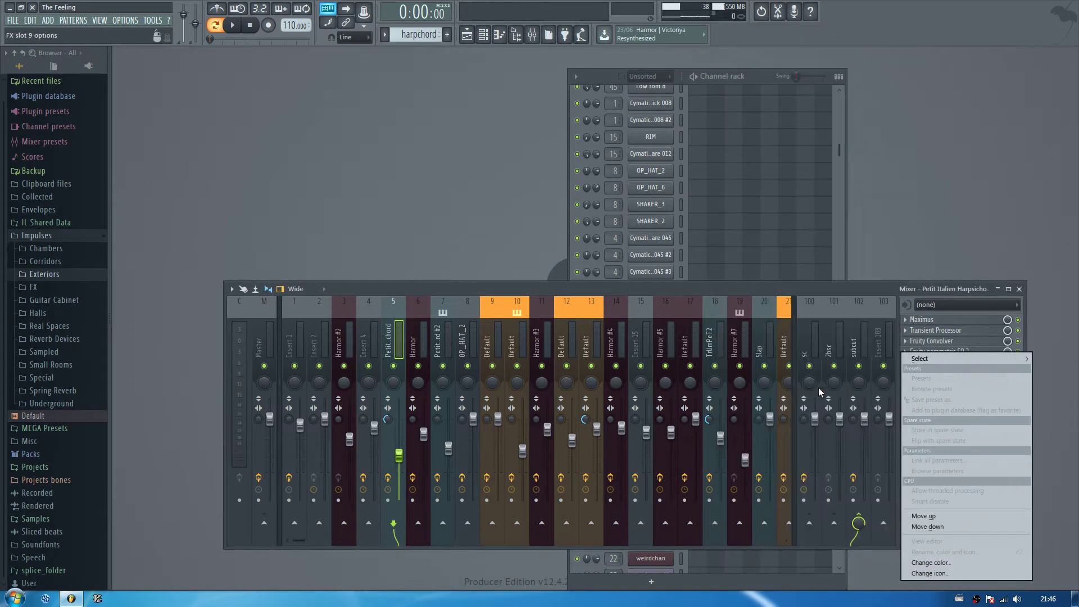
pyautogui.moveTo(940, 355)
pyautogui.click(750, 487)
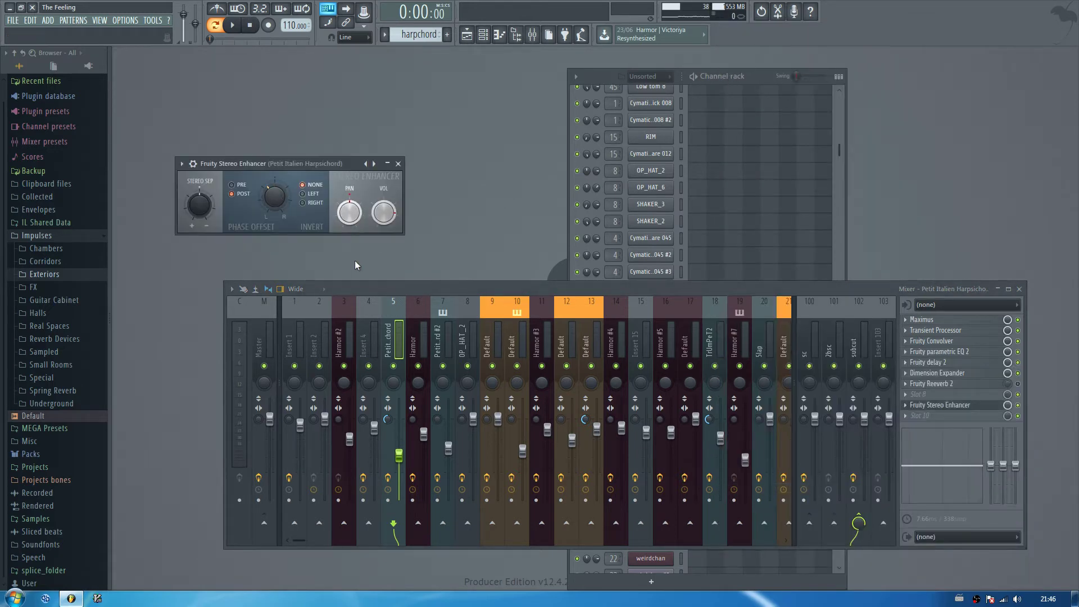
pyautogui.rightClick(909, 412)
pyautogui.moveTo(944, 344)
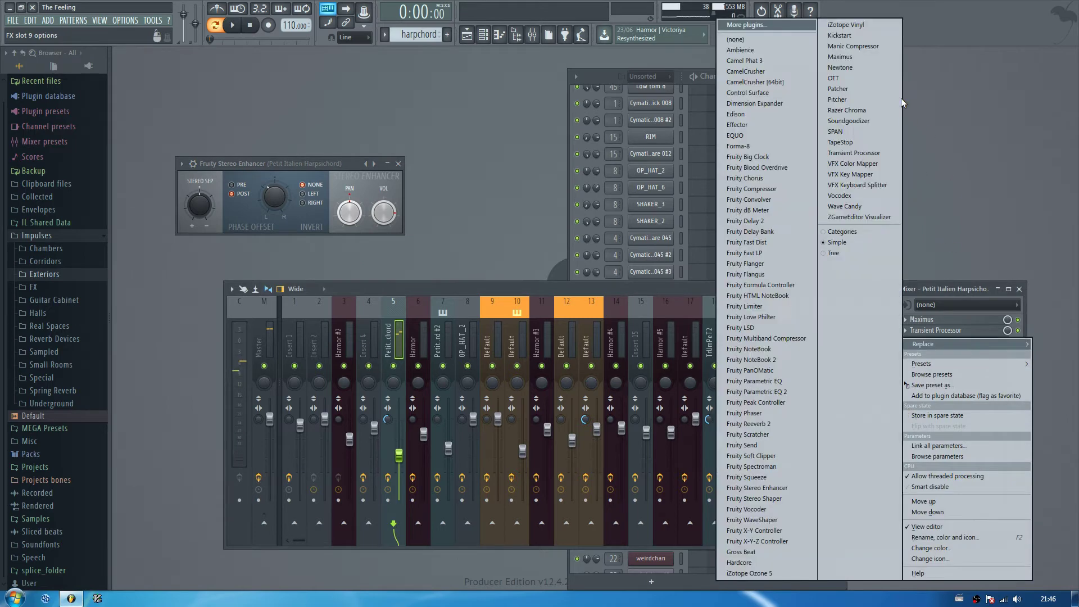
pyautogui.click(796, 41)
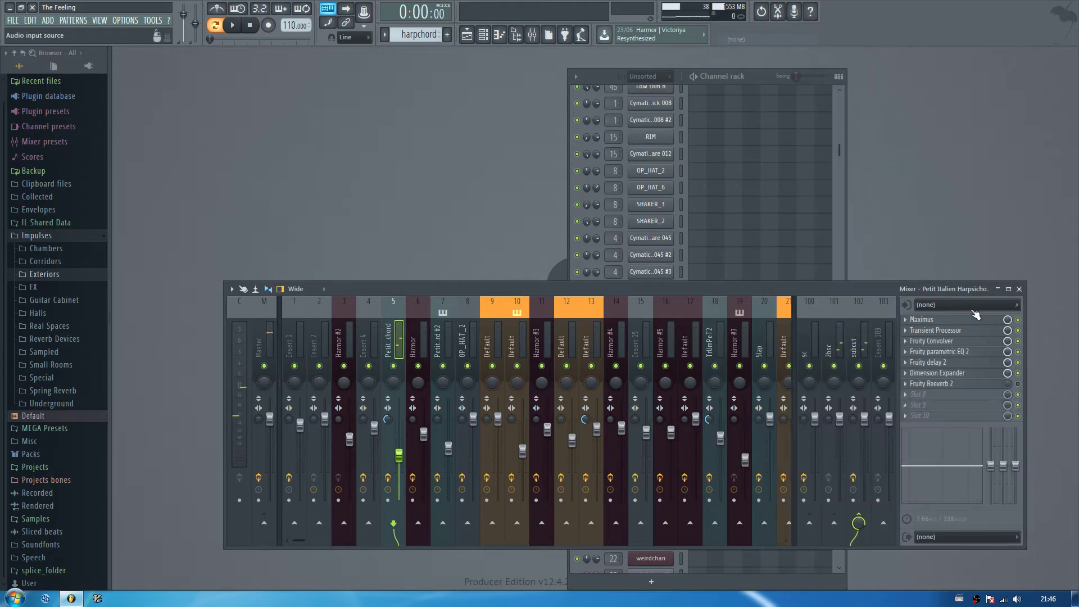
# Step: Review the harpsichord's Fruity Reeverb 2 settings, and close both the mixer and the reverb
pyautogui.click(968, 386)
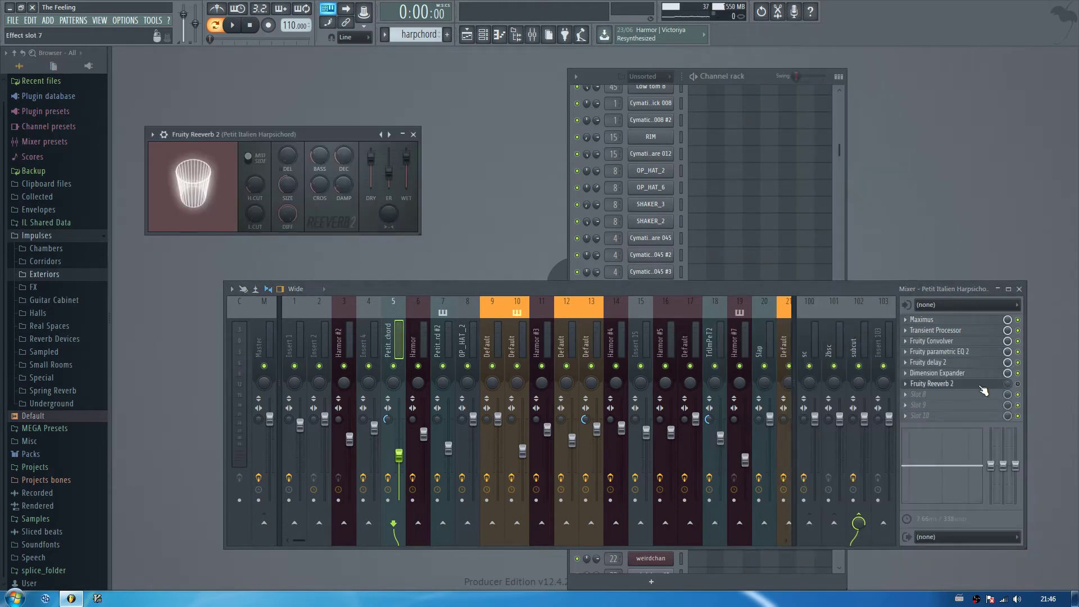
pyautogui.click(1019, 289)
pyautogui.click(413, 134)
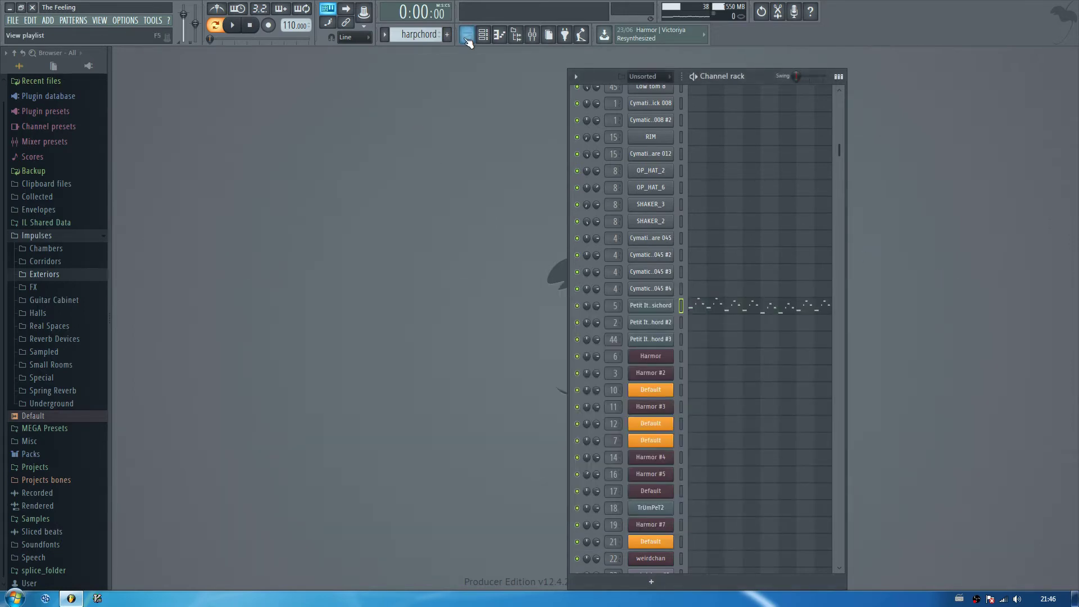
# Step: Open the playlist, mark bars 9 to 17 for playback, solo the Reeverb 2 mix level automation on track 6, and deselect the clips
pyautogui.click(466, 36)
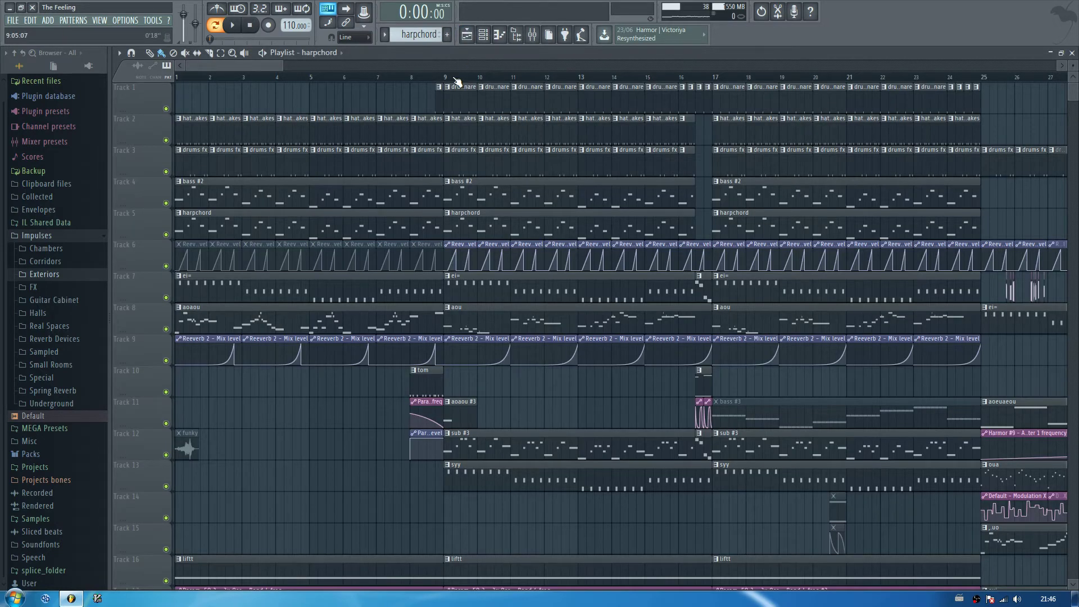
pyautogui.scroll(3, 456, 82)
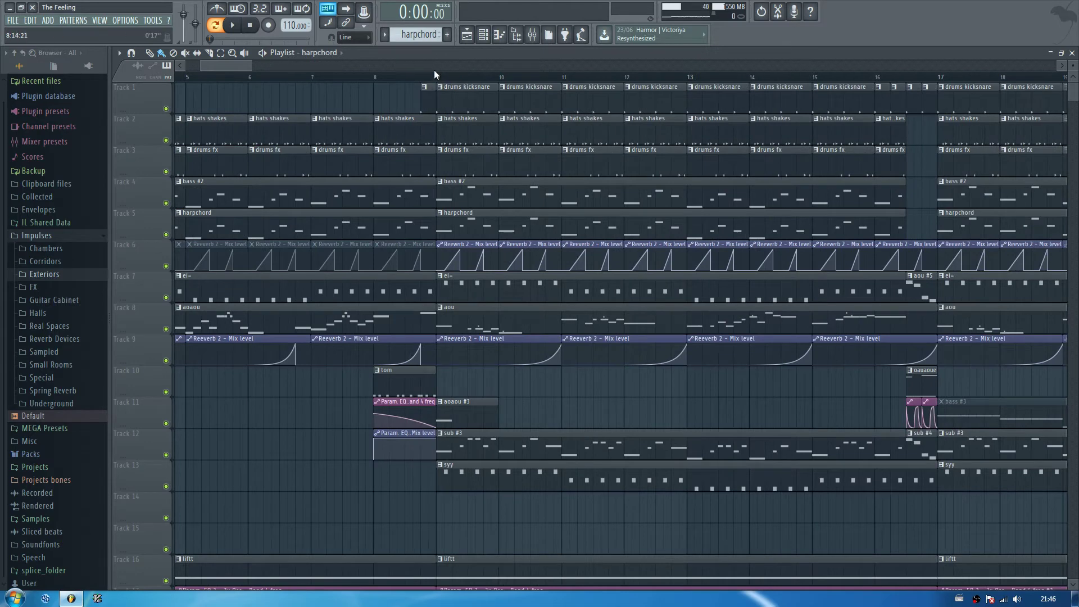
pyautogui.moveTo(437, 73); pyautogui.dragTo(937, 111)
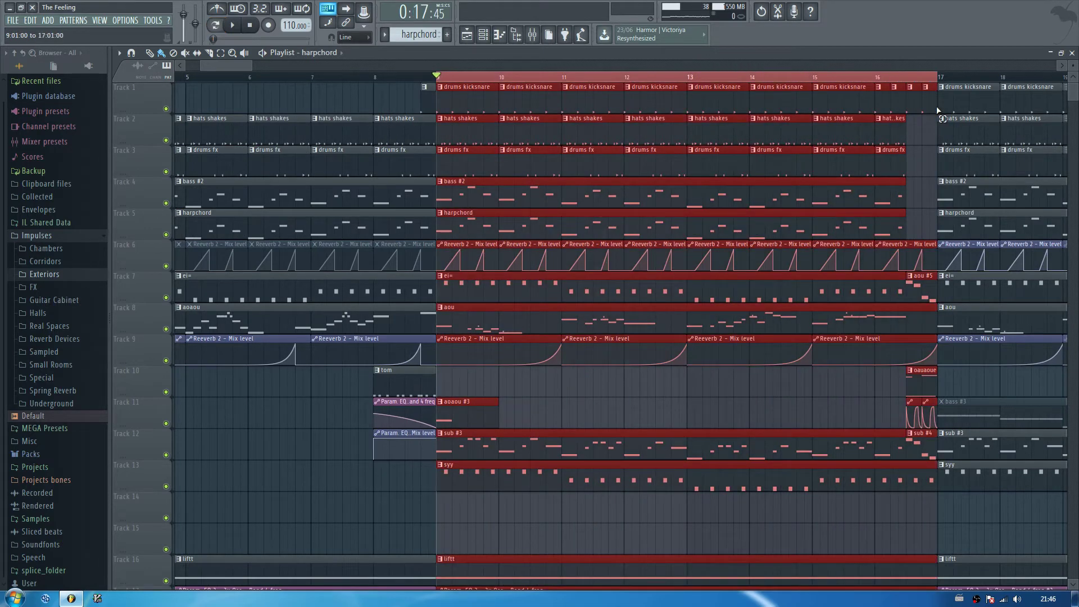
pyautogui.rightClick(167, 266)
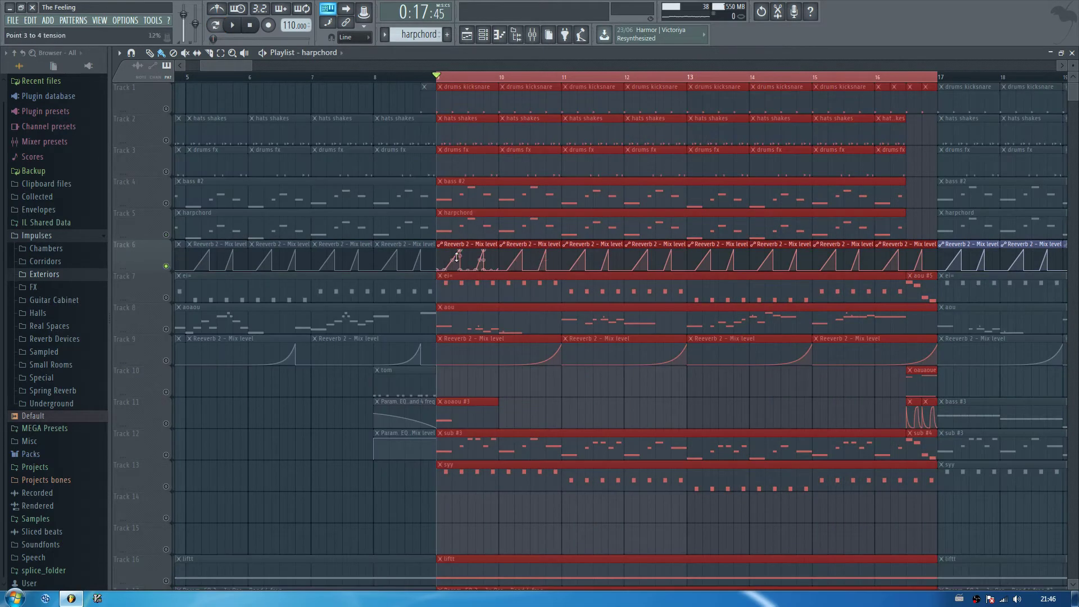
pyautogui.keyDown('ctrl'); pyautogui.click(226, 431); pyautogui.keyUp('ctrl')
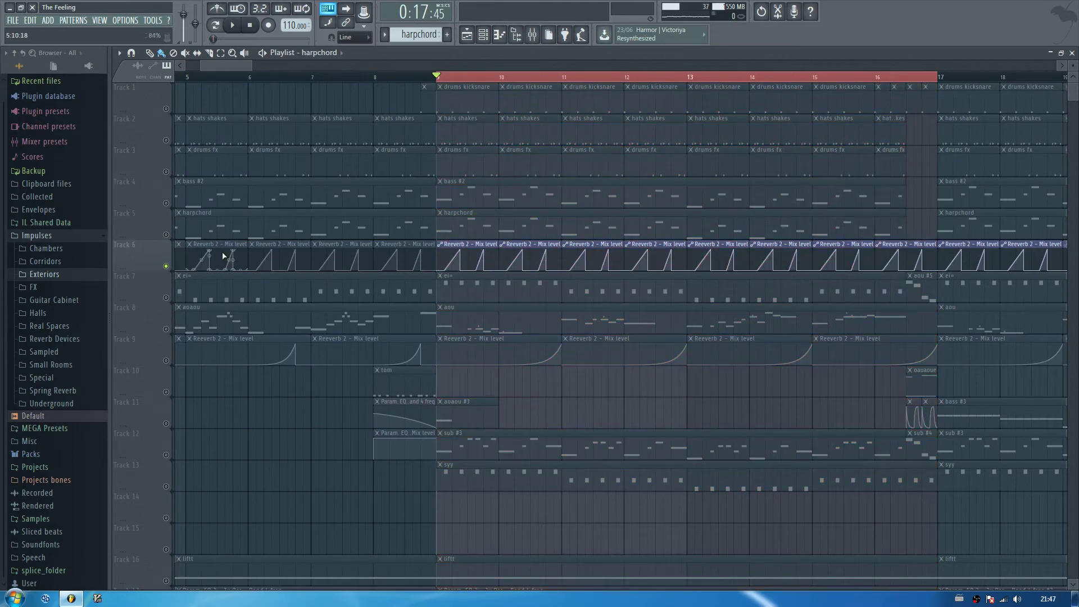
# Step: Audition the marked bars with the bass #2 track unmuted, switch to the harpchord track, and unmute all tracks again
pyautogui.click(166, 203)
pyautogui.press('space')
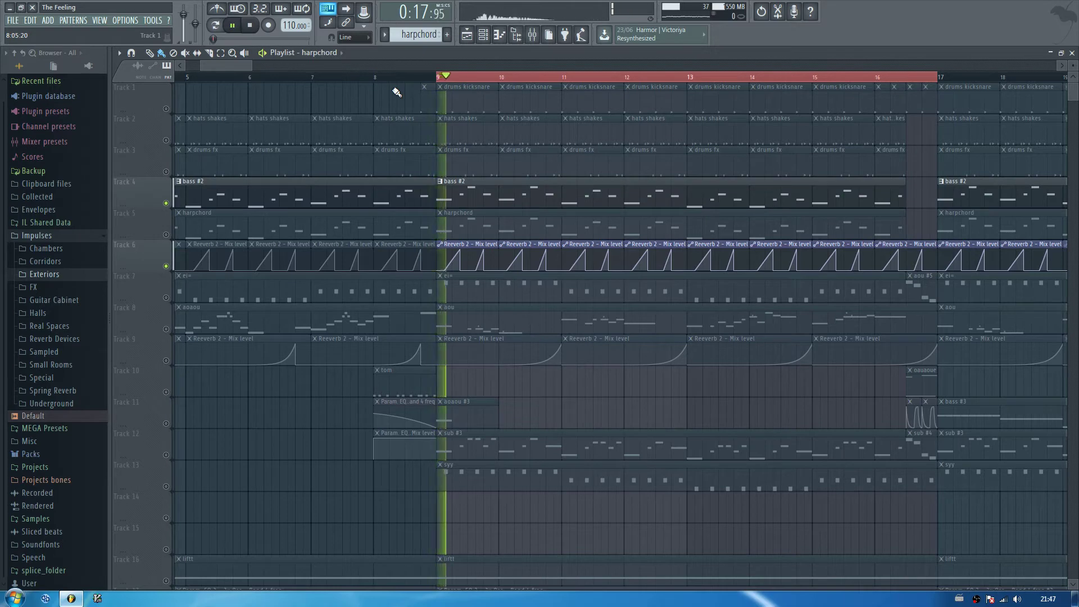
pyautogui.click(166, 235)
pyautogui.click(166, 203)
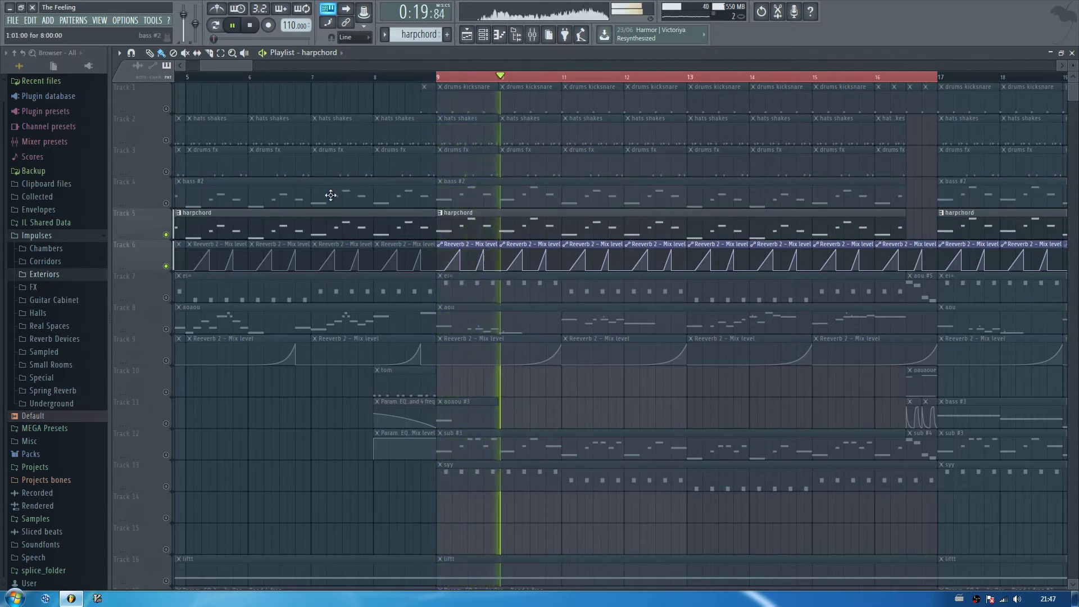
pyautogui.press('space')
pyautogui.rightClick(168, 235)
pyautogui.rightClick(167, 235)
# Step: Unmute the Reeverb 2 mix level clips in bars 1 to 8 on track 6, play from bar 1, and mute them again
pyautogui.moveTo(238, 66); pyautogui.dragTo(188, 77)
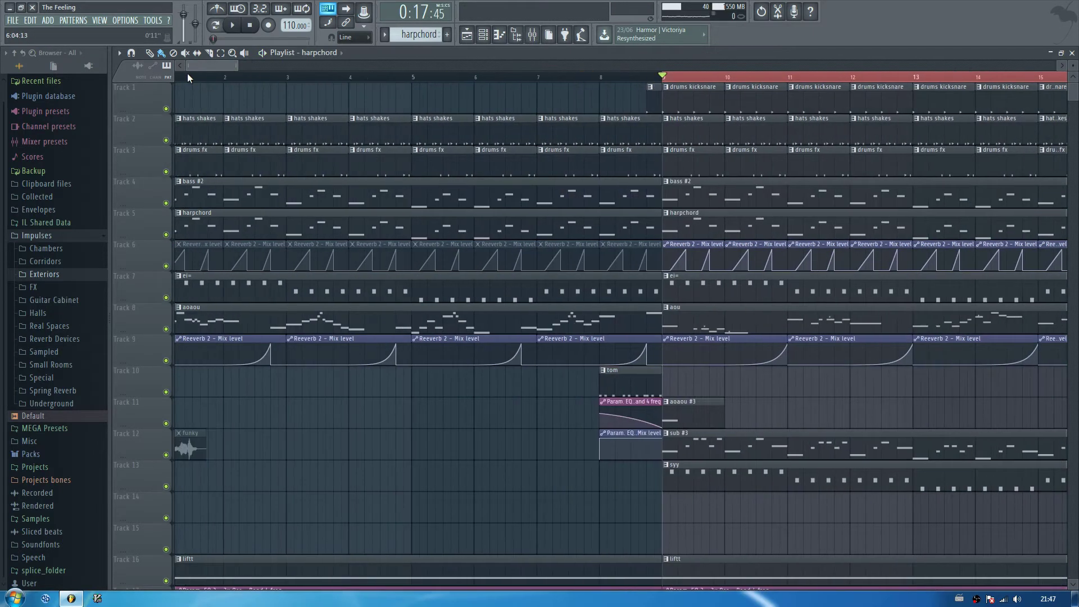
pyautogui.click(185, 52)
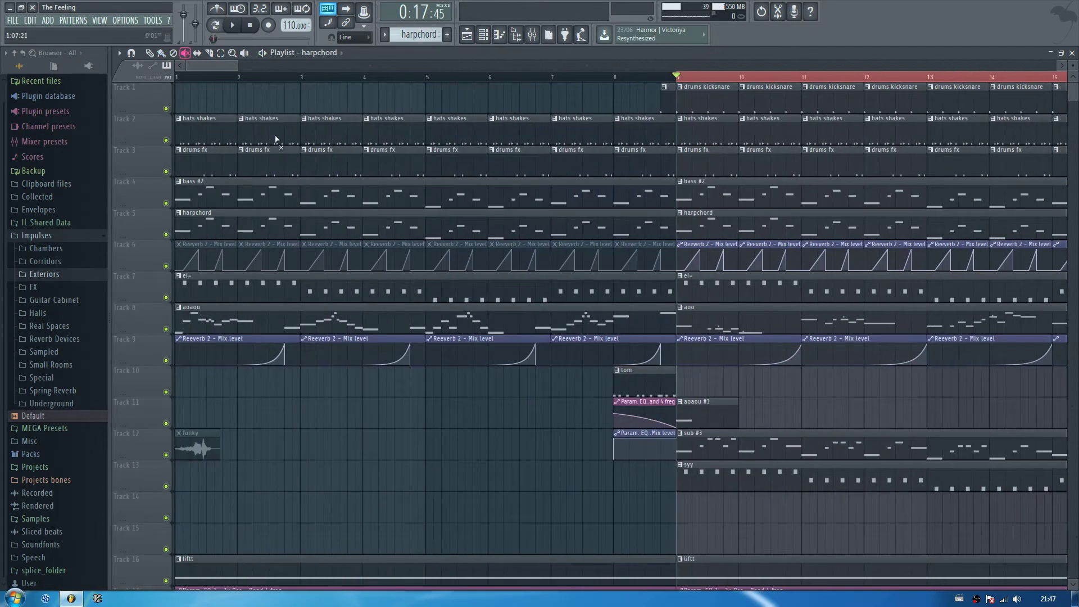
pyautogui.click(624, 252)
pyautogui.click(178, 77)
pyautogui.press('space')
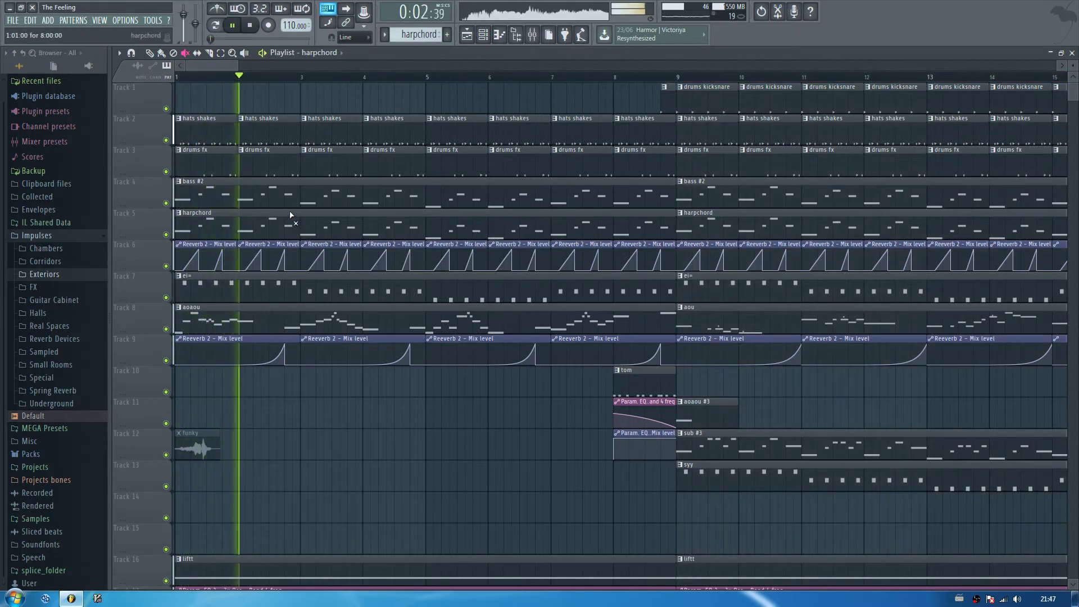
pyautogui.click(639, 257)
pyautogui.press('space')
# Step: Review the Mid band of Maximus on the harpsichord track, and close all open windows
pyautogui.click(532, 35)
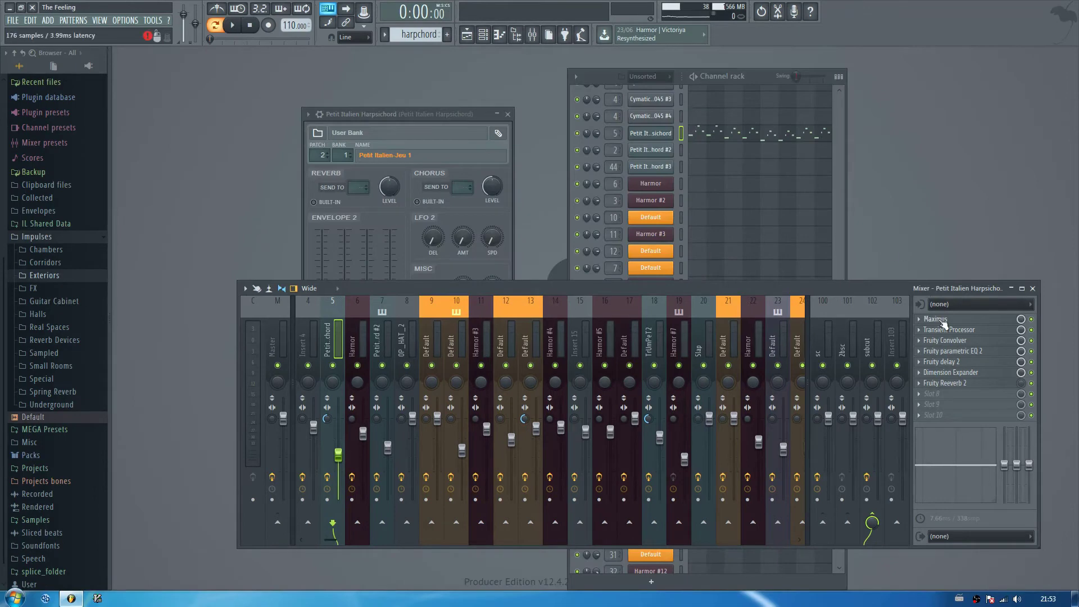
pyautogui.click(935, 320)
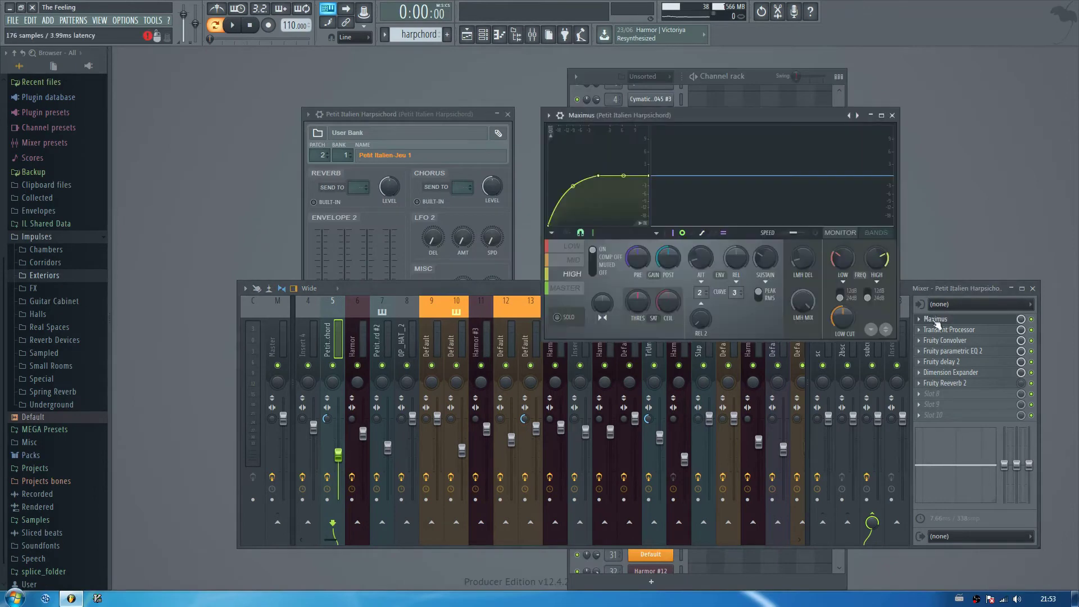
pyautogui.click(578, 261)
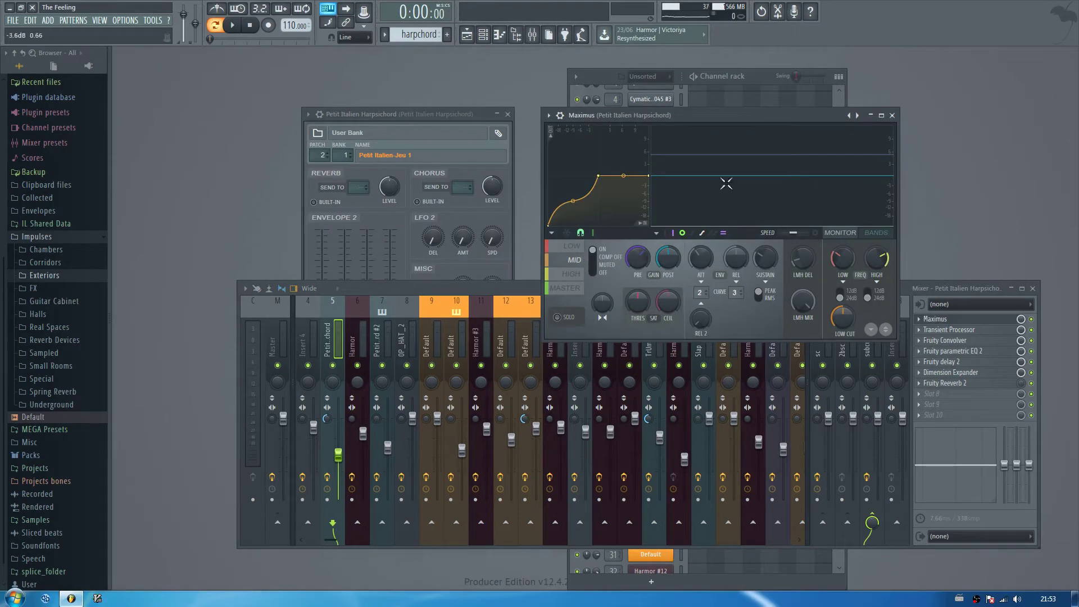
pyautogui.click(892, 116)
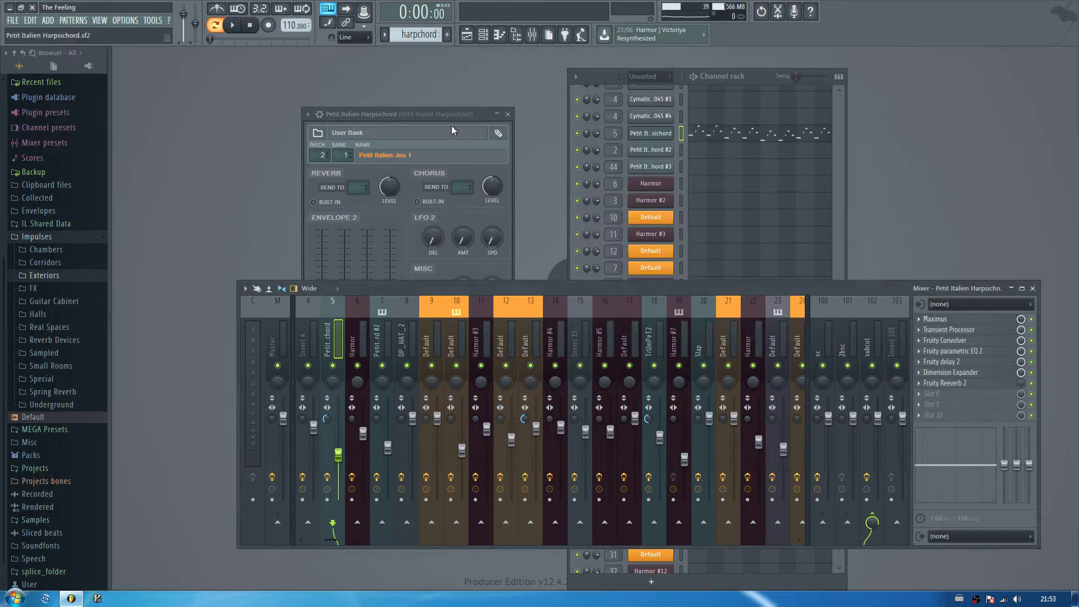
pyautogui.press('F12')
# Step: Open the playlist at the clips around bars 193 to 221 and bring the mixer up over it
pyautogui.click(468, 39)
pyautogui.moveTo(303, 64); pyautogui.dragTo(977, 62)
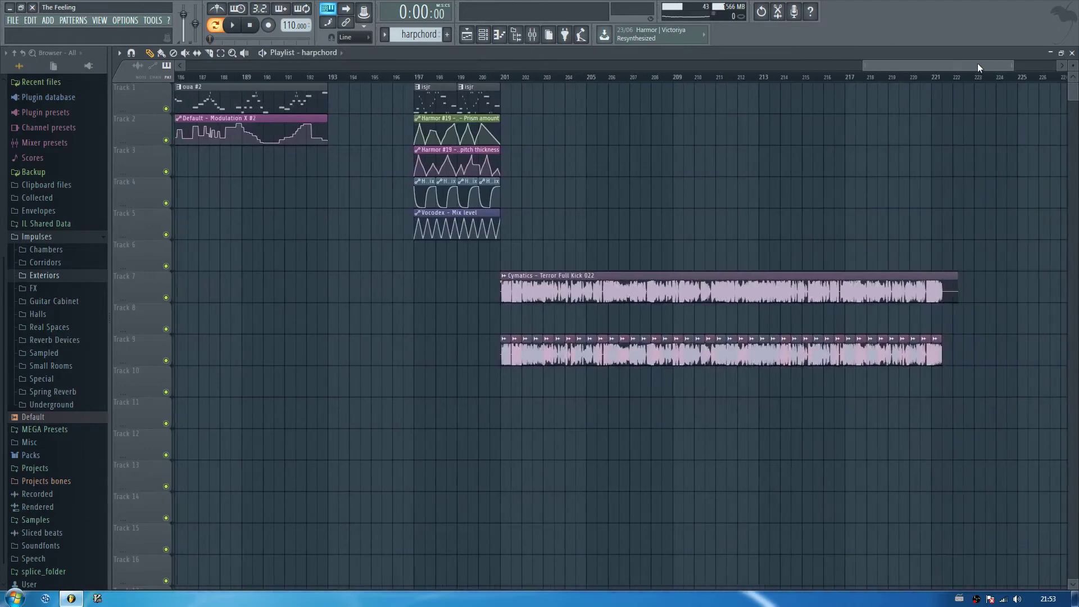
pyautogui.click(533, 38)
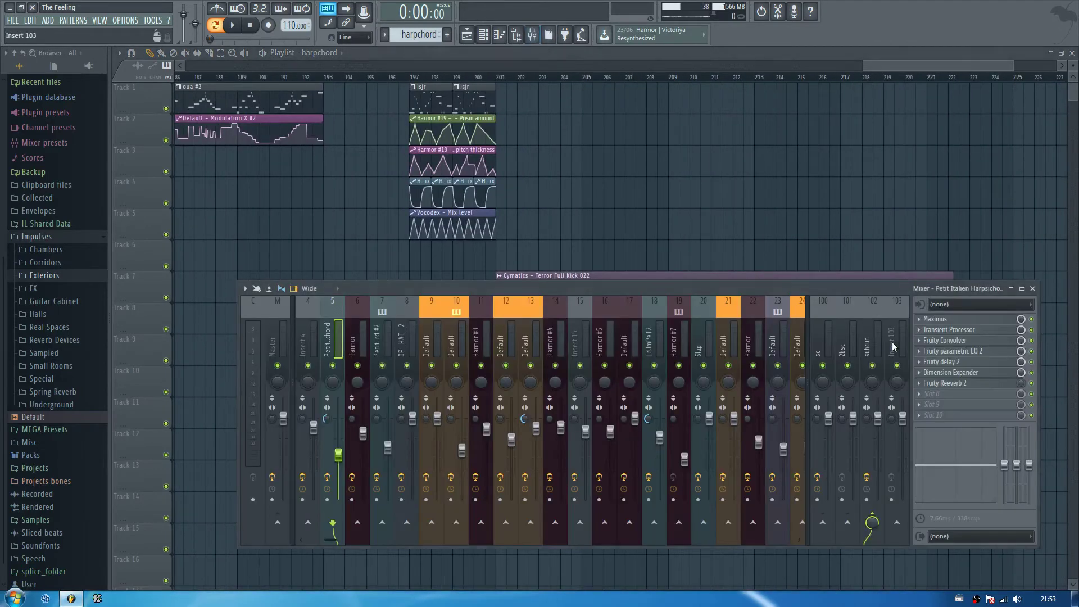
# Step: Select the Harmor #4 mixer track, examine its OTT compressor settings, and close the OTT window
pyautogui.moveTo(358, 339); pyautogui.dragTo(555, 340)
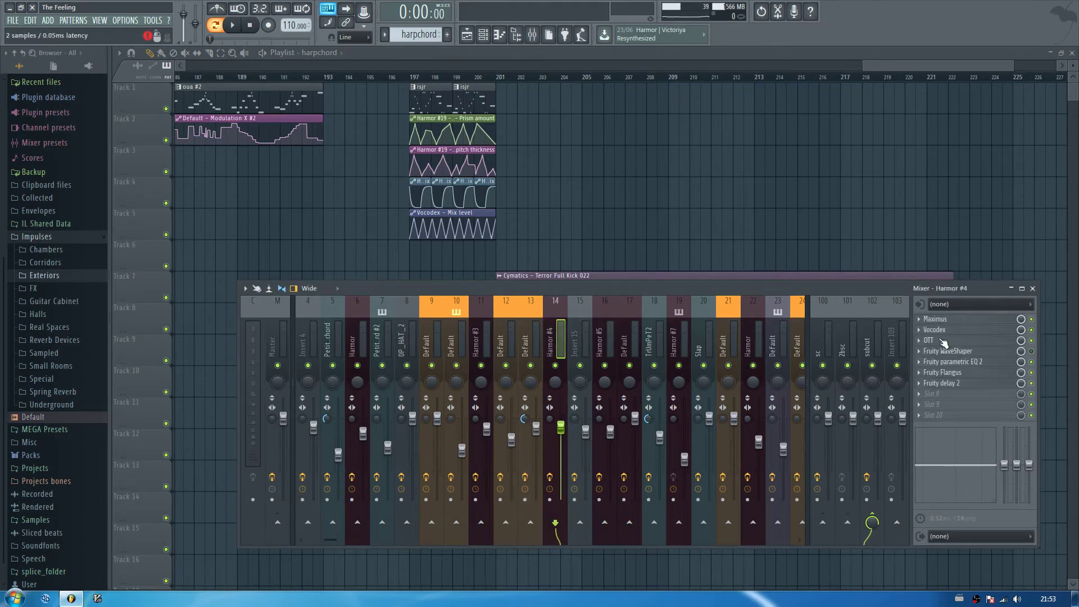
pyautogui.click(928, 340)
pyautogui.moveTo(231, 163); pyautogui.dragTo(480, 151)
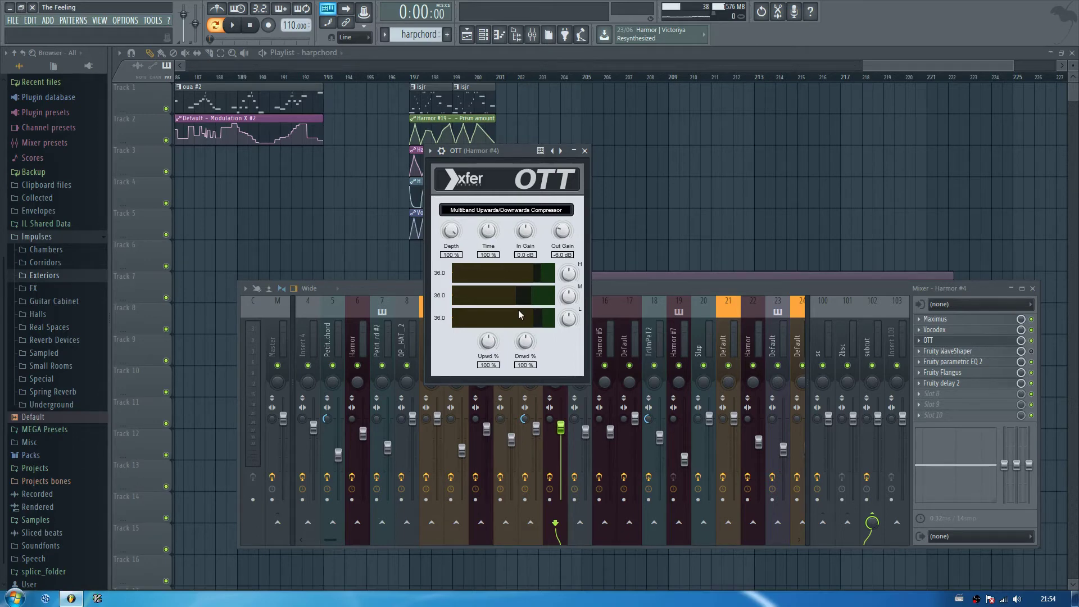
pyautogui.press('Escape')
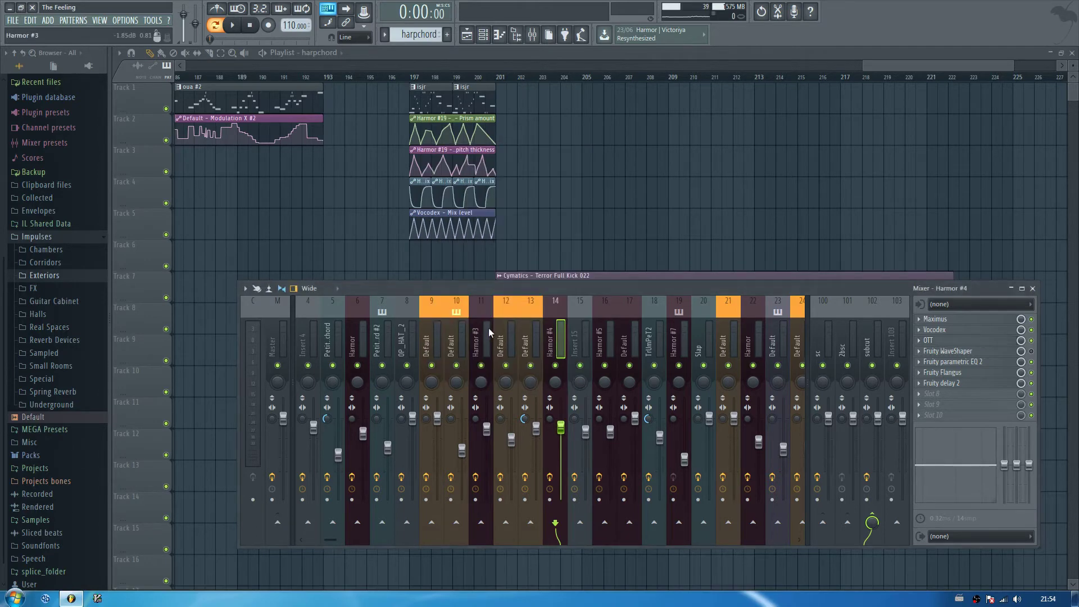
# Step: Select the Harmor mixer track, open its Maximus, and close the open windows down to the channel rack
pyautogui.scroll(3, 488, 328)
pyautogui.click(438, 338)
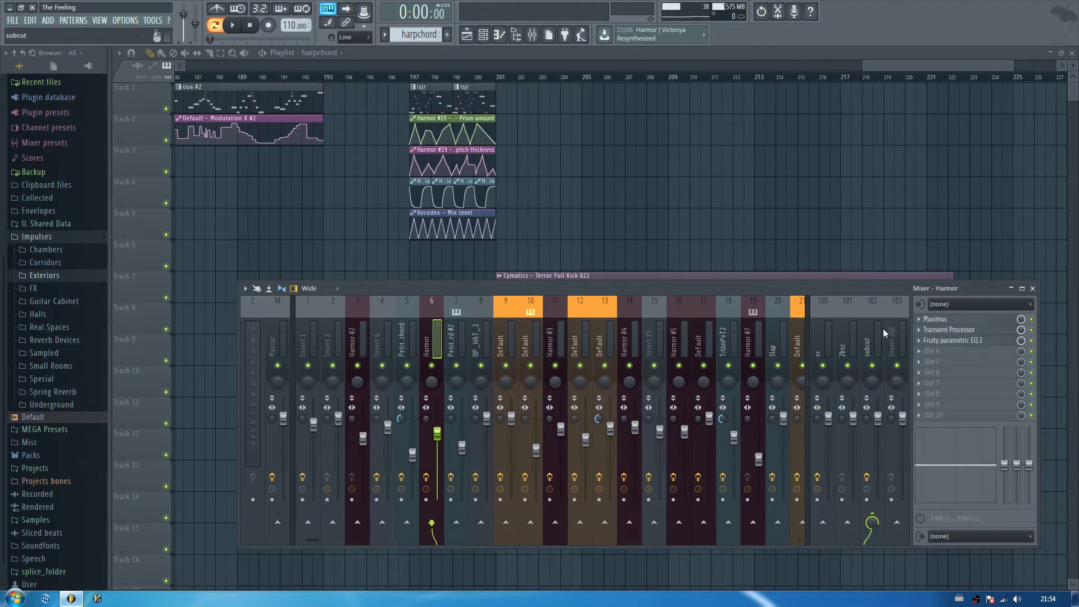
pyautogui.click(936, 319)
pyautogui.press('Escape')
pyautogui.press('Escape')
pyautogui.press('Escape')
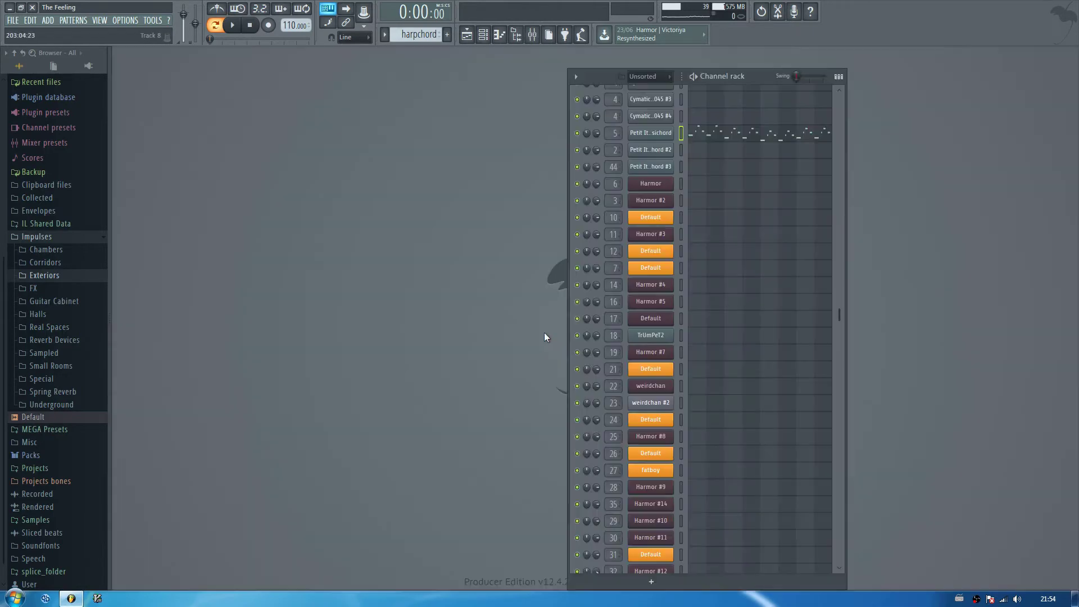
# Step: Open the Petit Italien Harpsichord channel, its mixer track and that track's Maximus, and move the Maximus window over the mixer
pyautogui.click(650, 133)
pyautogui.click(532, 35)
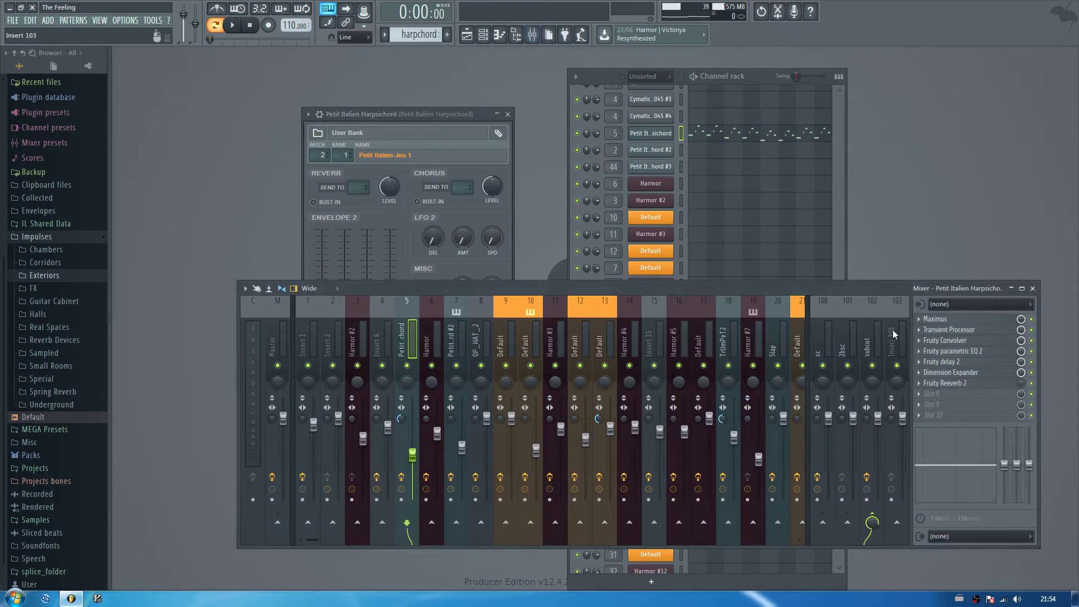
pyautogui.click(936, 319)
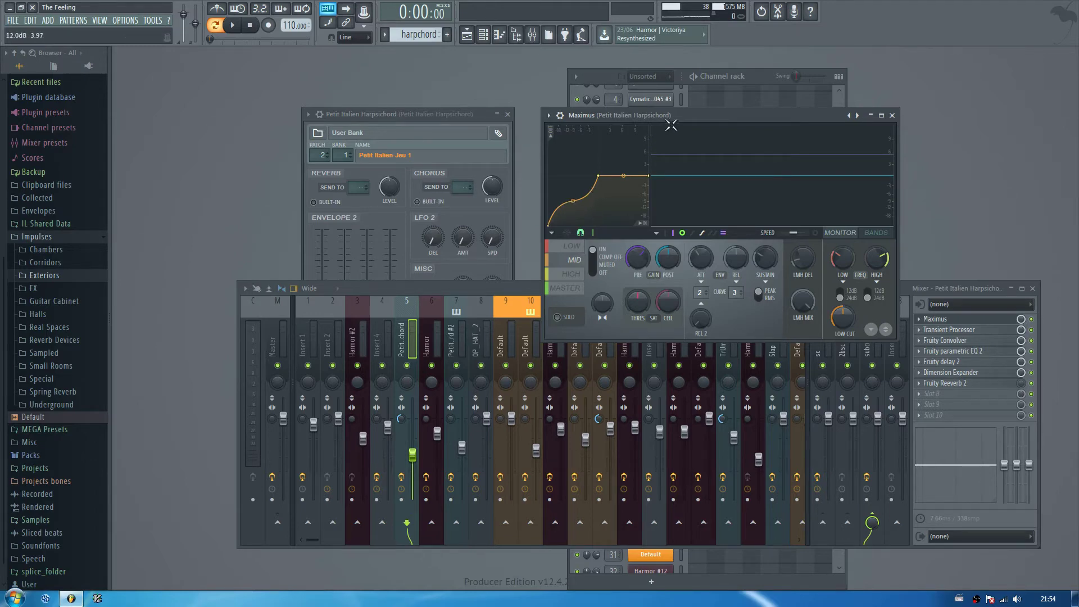
pyautogui.moveTo(671, 124); pyautogui.dragTo(550, 149)
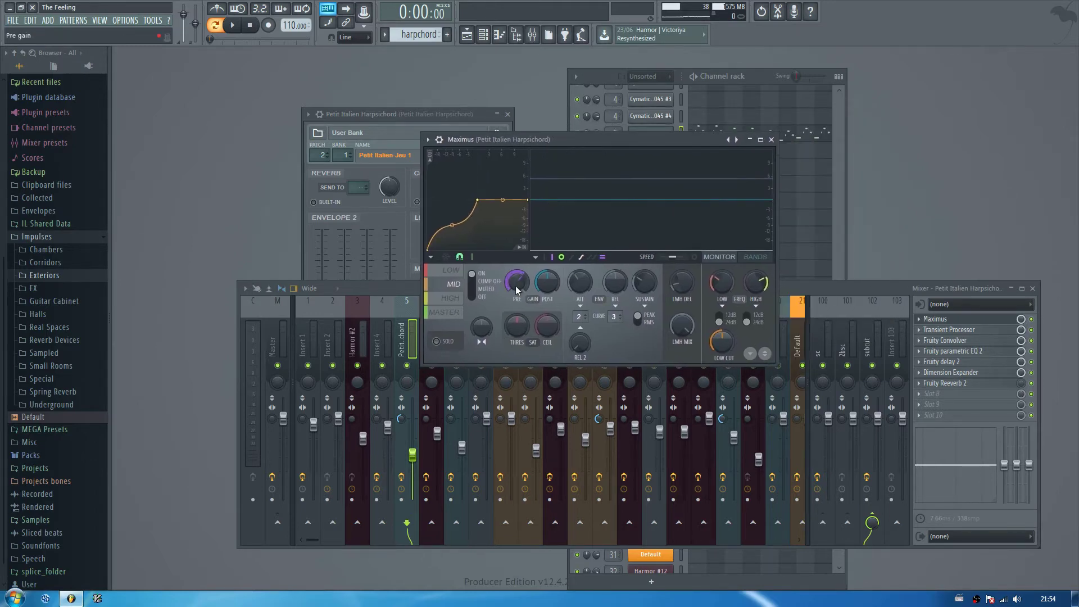
# Step: Demonstrate the pre gain, curve tension and post gain of the Mid band in the harpsichord's Maximus
pyautogui.moveTo(514, 286); pyautogui.dragTo(515, 267)
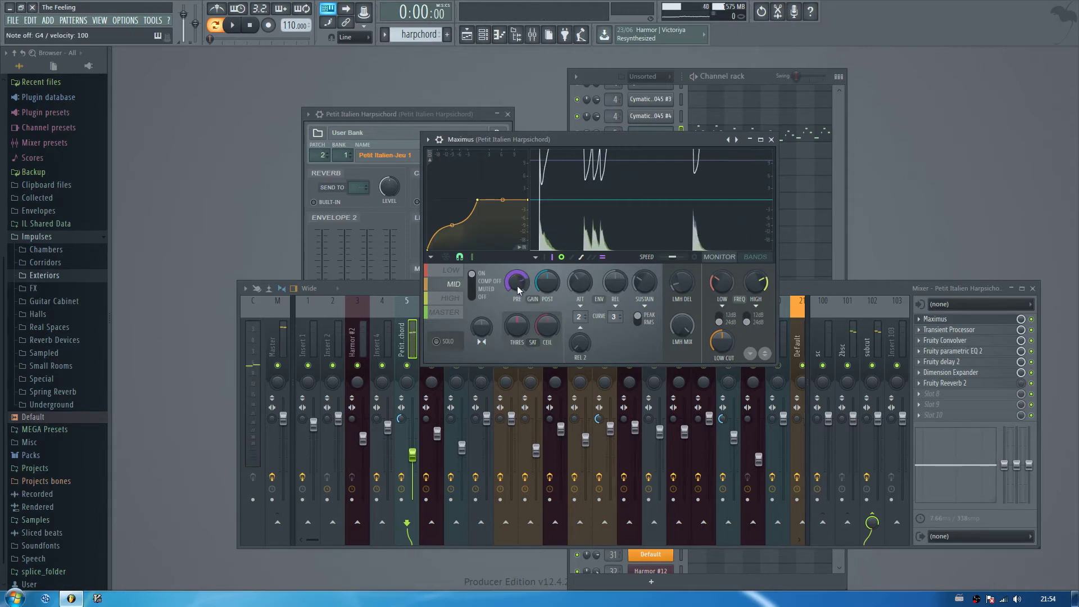
pyautogui.moveTo(517, 286); pyautogui.dragTo(517, 288)
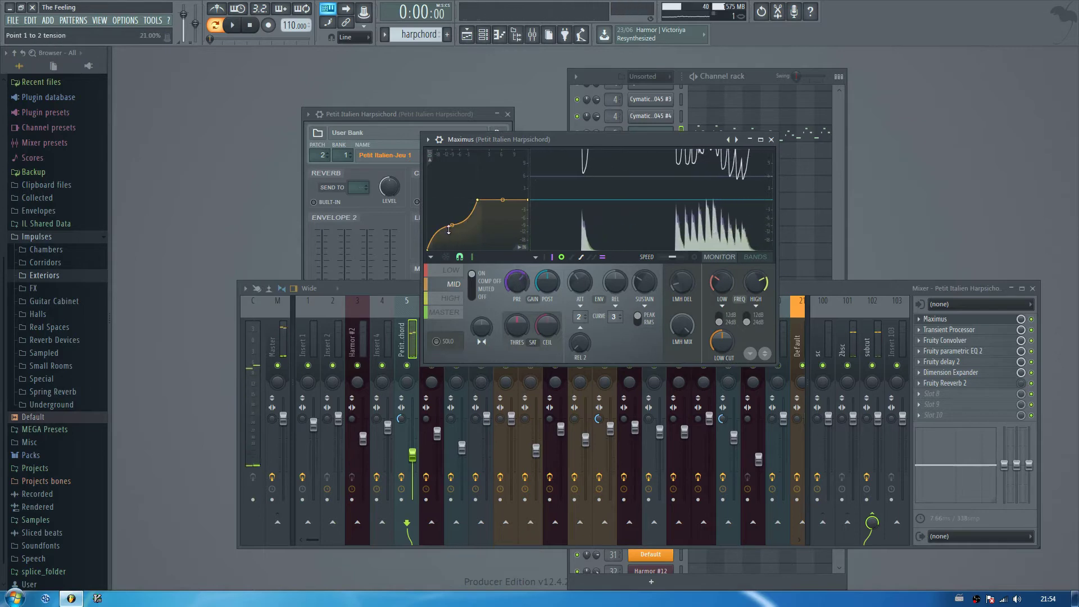
pyautogui.moveTo(452, 225); pyautogui.dragTo(452, 225)
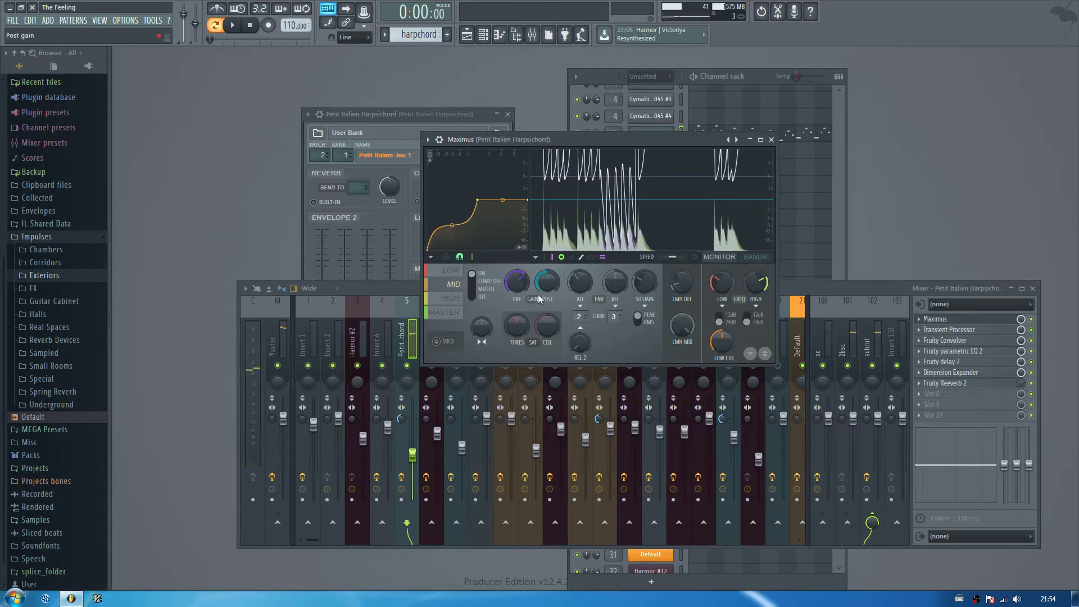
pyautogui.moveTo(538, 294)
pyautogui.mouseDown()
pyautogui.moveTo(538, 275)
pyautogui.moveTo(546, 291)
pyautogui.mouseUp()
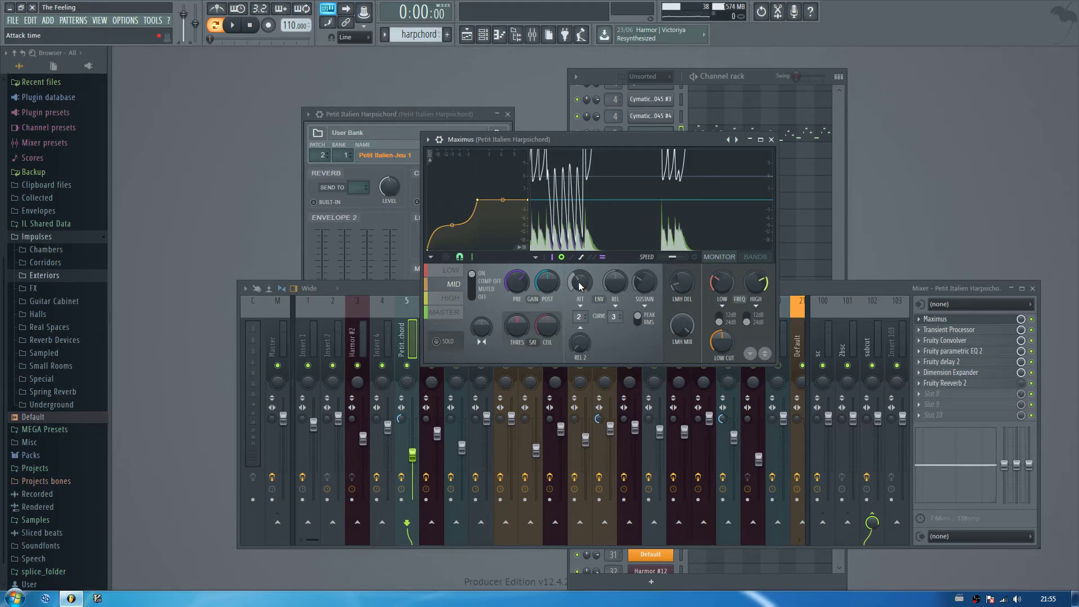
# Step: Play repeated test notes on the harpsichord to hear the Mid band's compression, and close Maximus
pyautogui.press('m')
pyautogui.press('m')
pyautogui.press('m')
pyautogui.press('m')
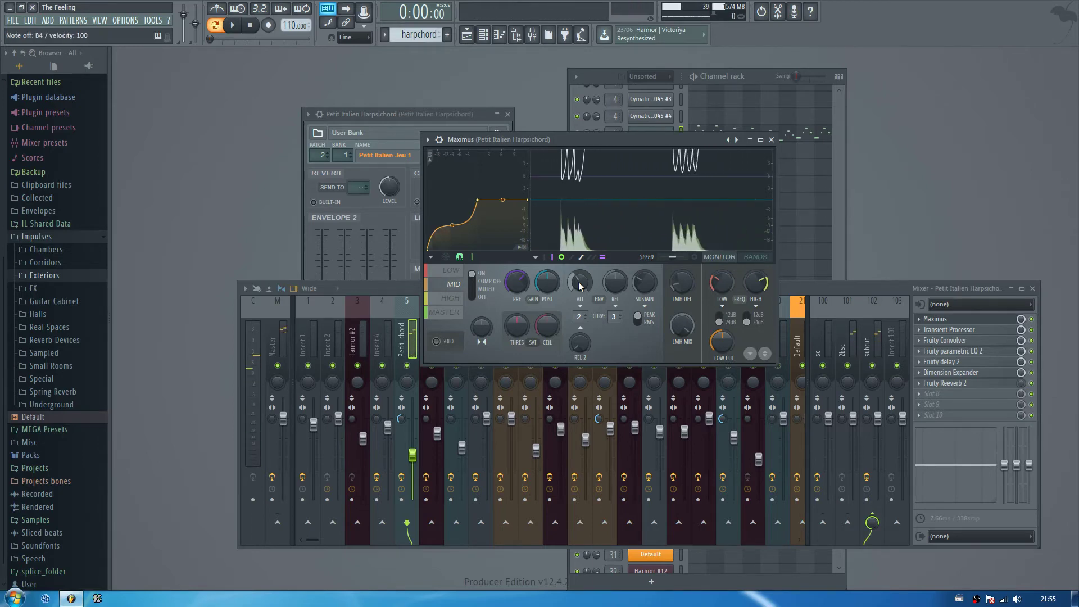
pyautogui.press('m')
pyautogui.press('m')
pyautogui.press('m')
pyautogui.press('m')
pyautogui.press('m')
pyautogui.press('m')
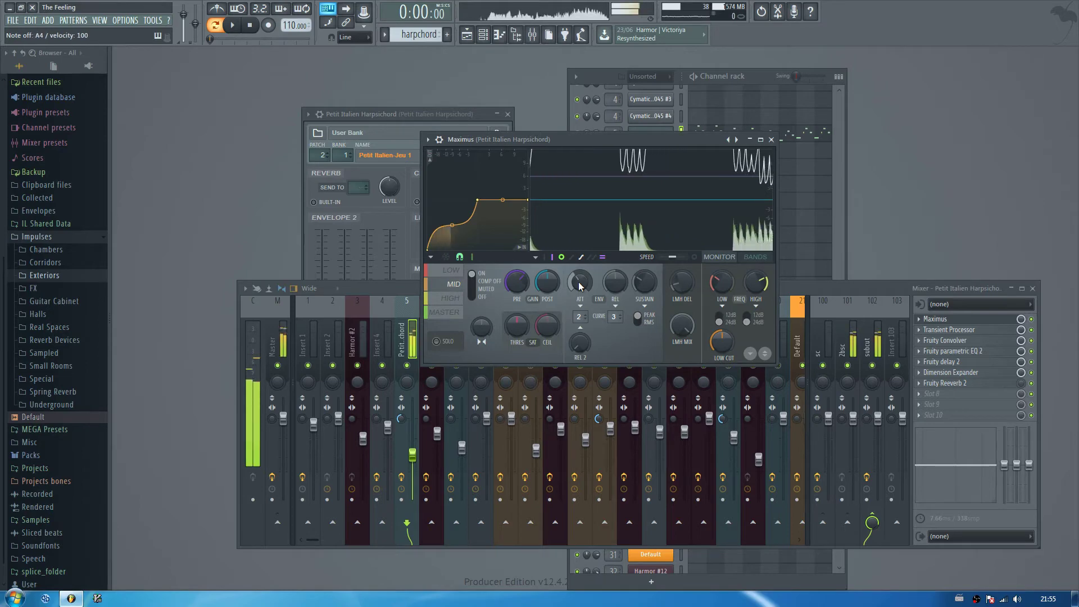
pyautogui.press('x')
pyautogui.press('x')
pyautogui.press('x')
pyautogui.press('x')
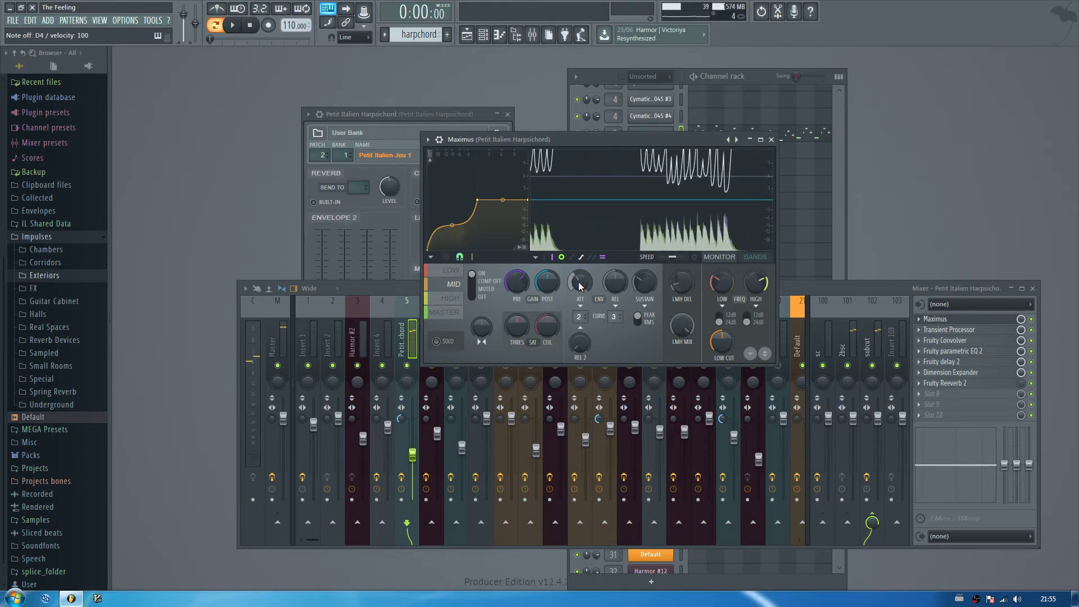
pyautogui.press('Escape')
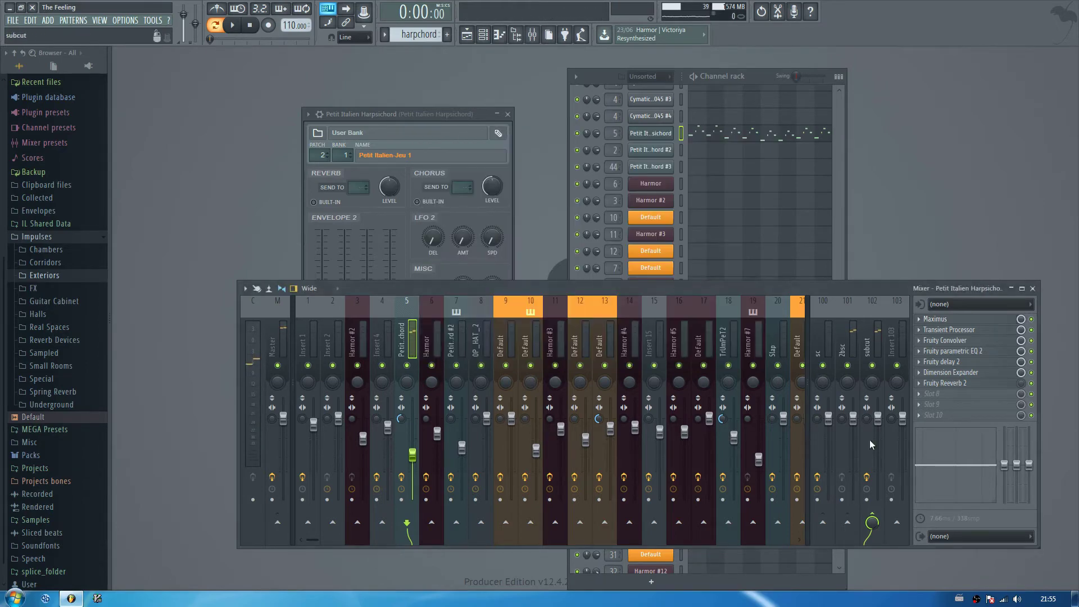
# Step: Load another Maximus into slot 10 of the harpsichord track and delete the middle point of its Mid band curve
pyautogui.click(933, 414)
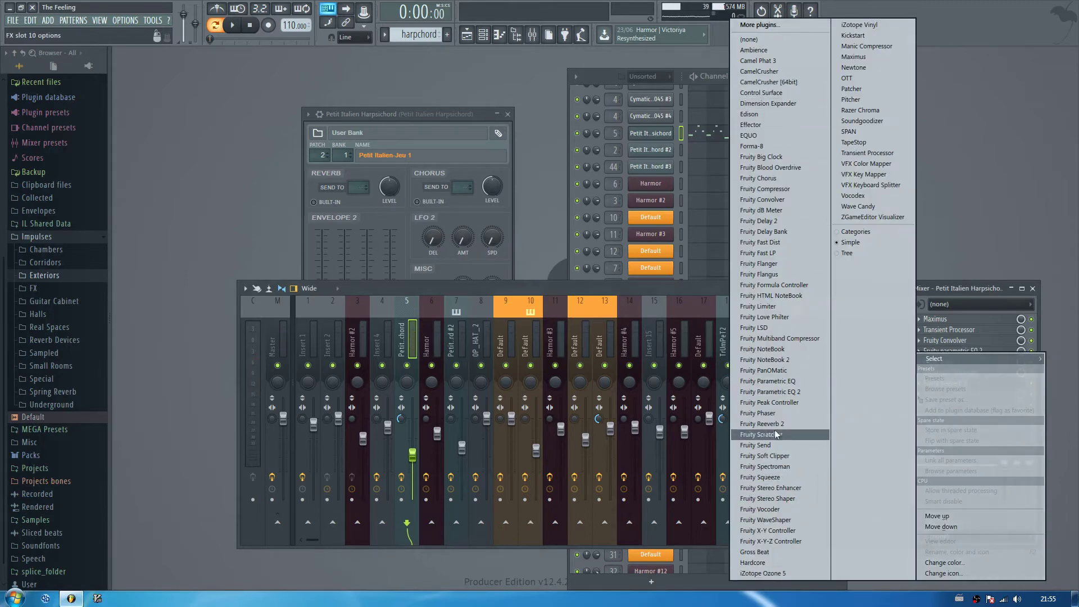
pyautogui.click(854, 57)
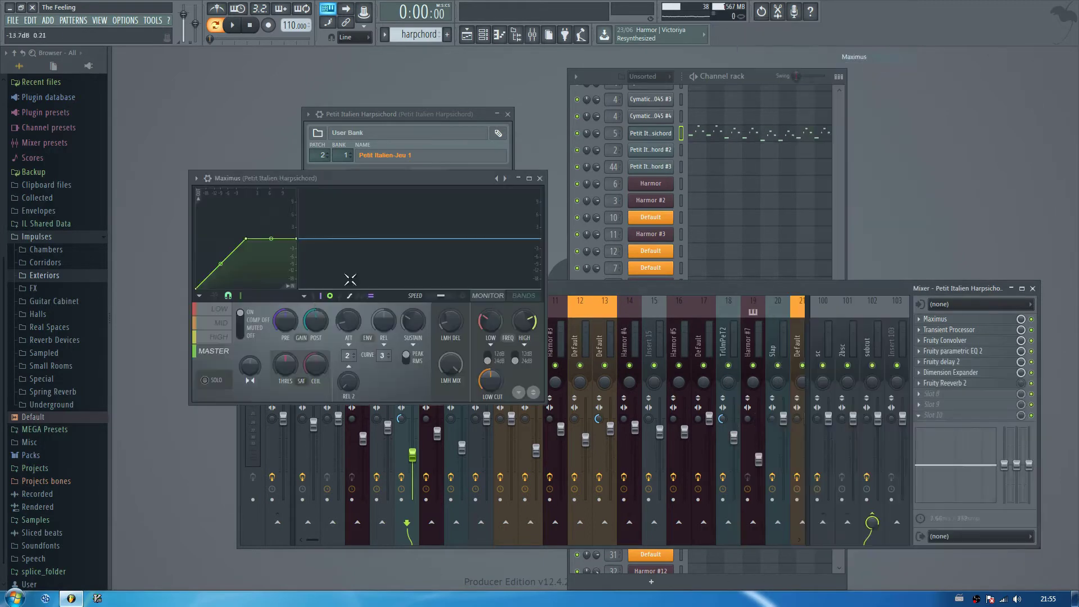
pyautogui.click(222, 322)
pyautogui.rightClick(246, 238)
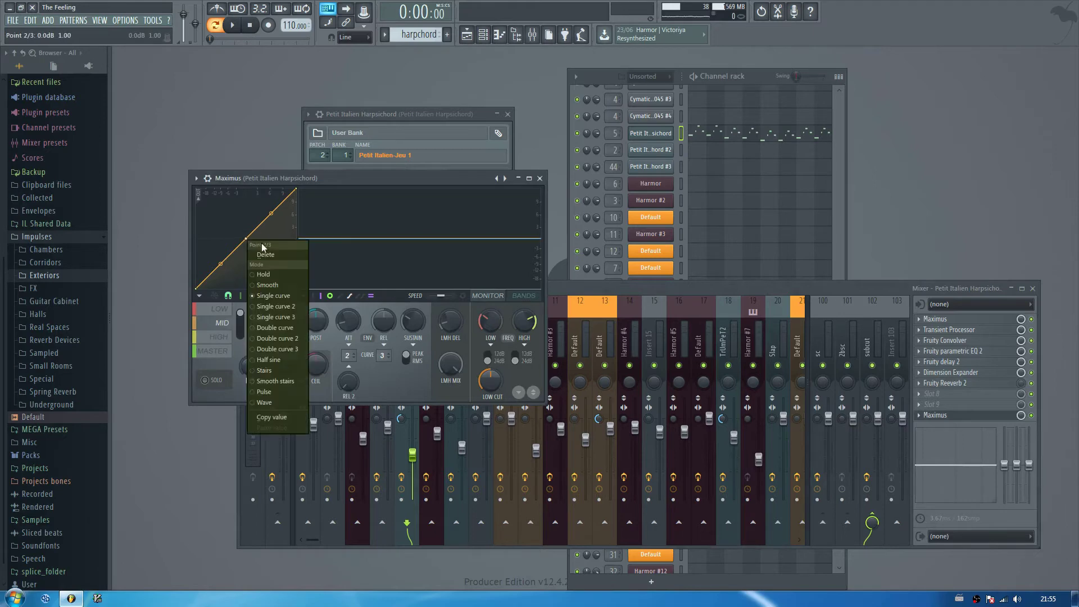
pyautogui.click(264, 253)
# Step: Set the Mid curve's end point to Double curve, bend it to about 23% tension, raise the pre gain and lower the post gain
pyautogui.rightClick(296, 190)
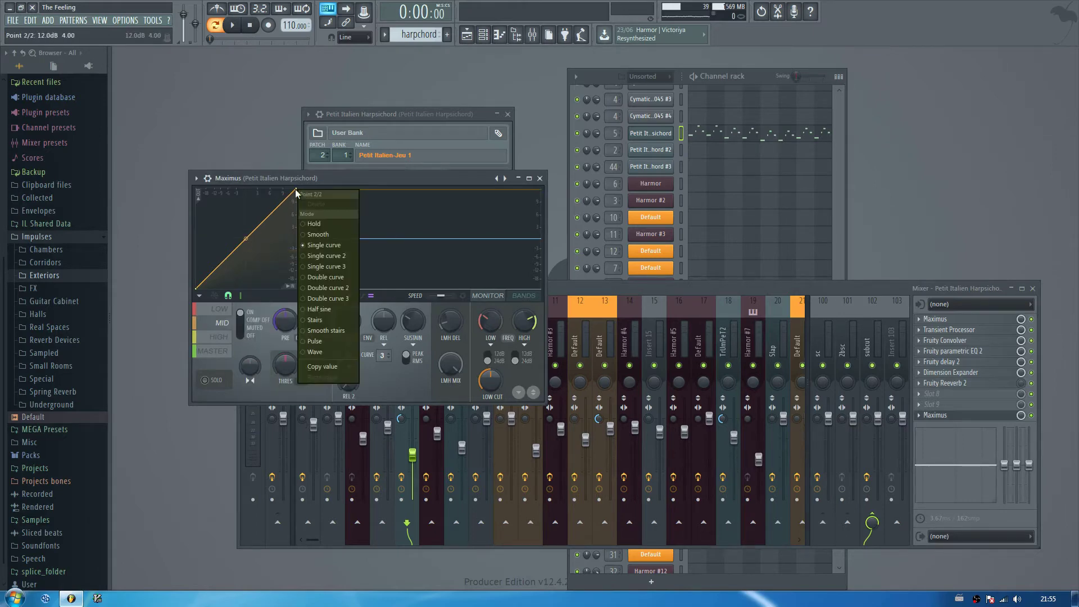
pyautogui.click(323, 277)
pyautogui.moveTo(245, 239); pyautogui.dragTo(246, 212)
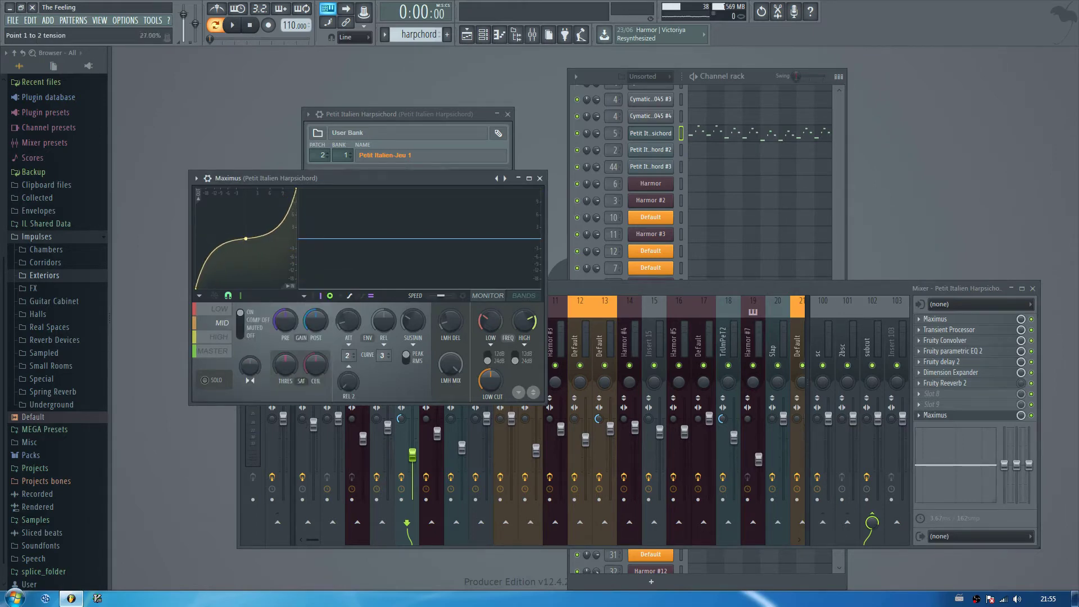
pyautogui.moveTo(286, 324); pyautogui.dragTo(347, 324)
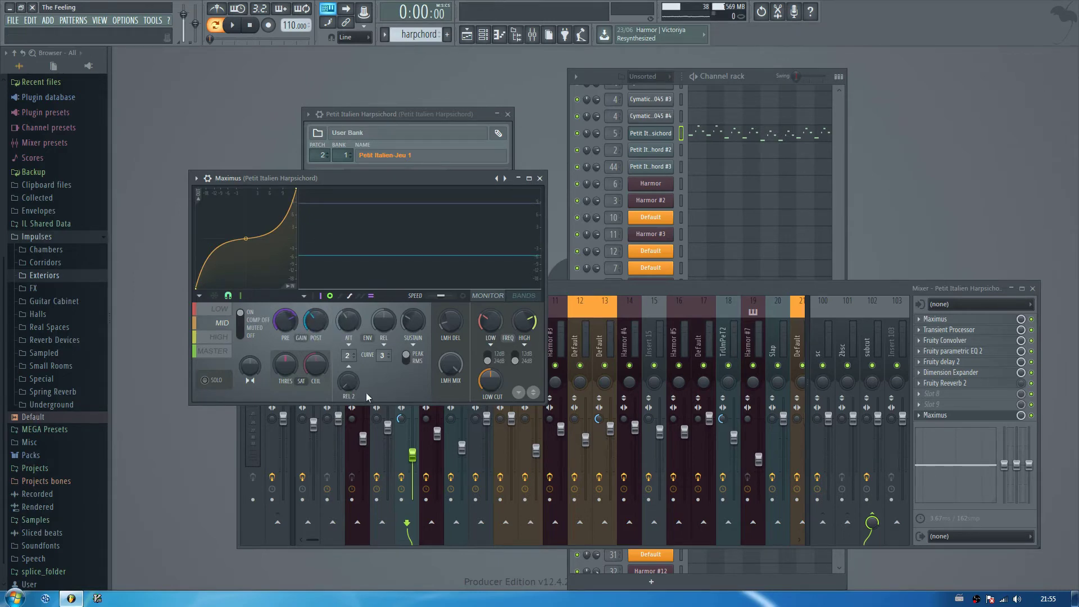
# Step: Close the extra Maximus and remove it from slot 10 of the harpsichord track
pyautogui.click(540, 179)
pyautogui.click(925, 419)
pyautogui.moveTo(956, 343)
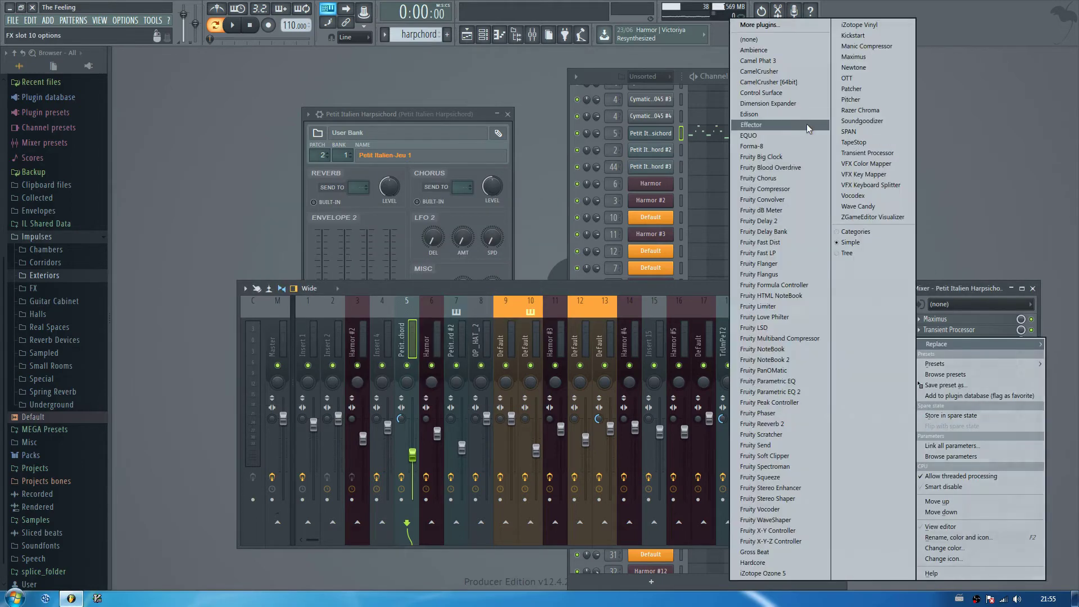
pyautogui.click(777, 36)
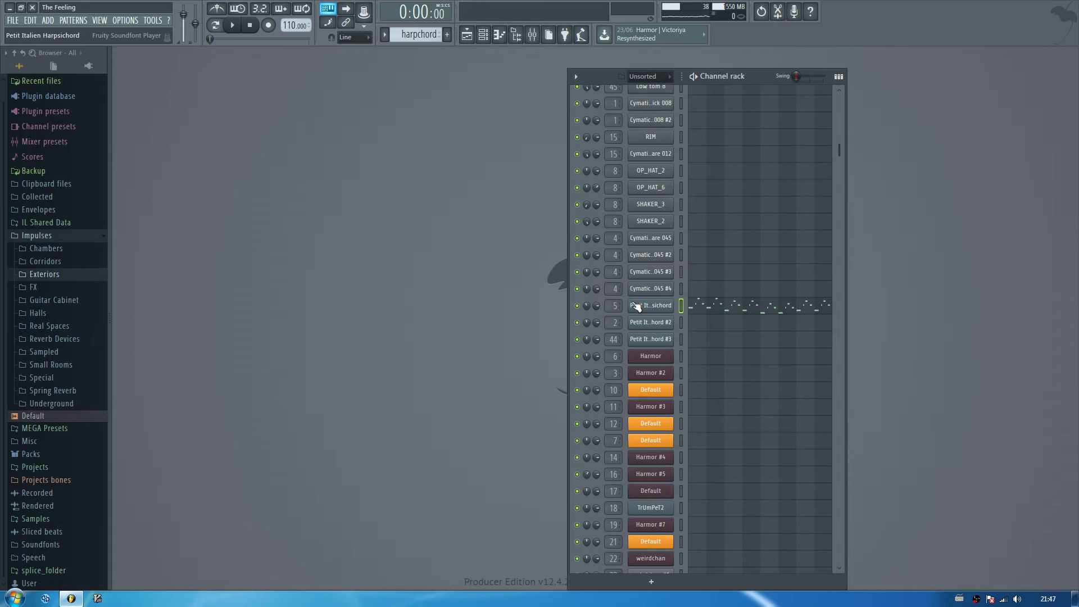
# Step: View the patch lists of the Petit Italien Harpsichord and Petit Italien Harpsichord #2 channels, and close the patch list and plugin windows
pyautogui.click(636, 306)
pyautogui.click(412, 156)
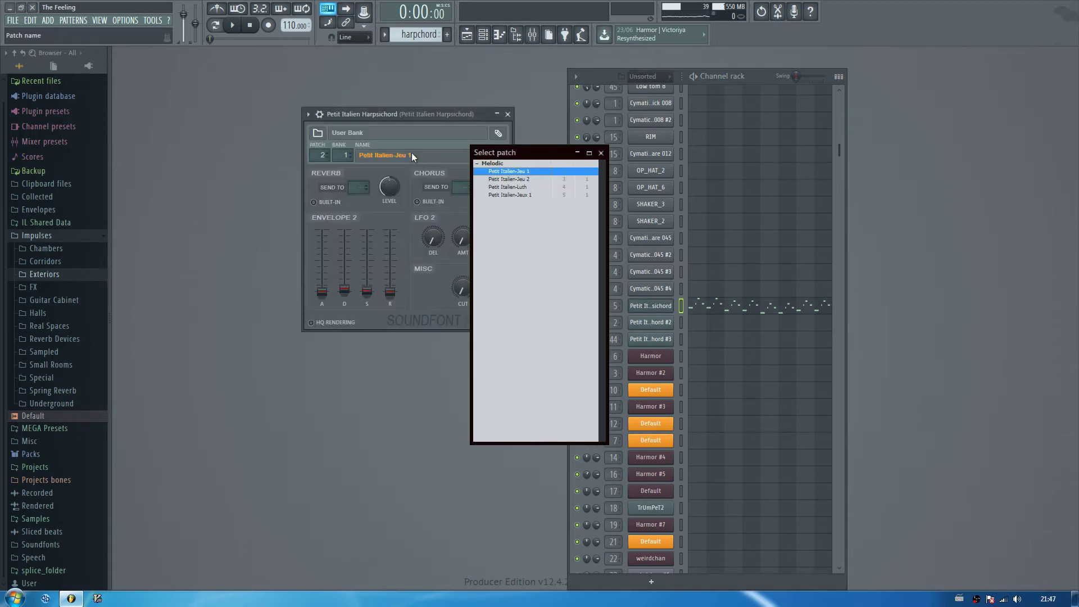
pyautogui.click(600, 153)
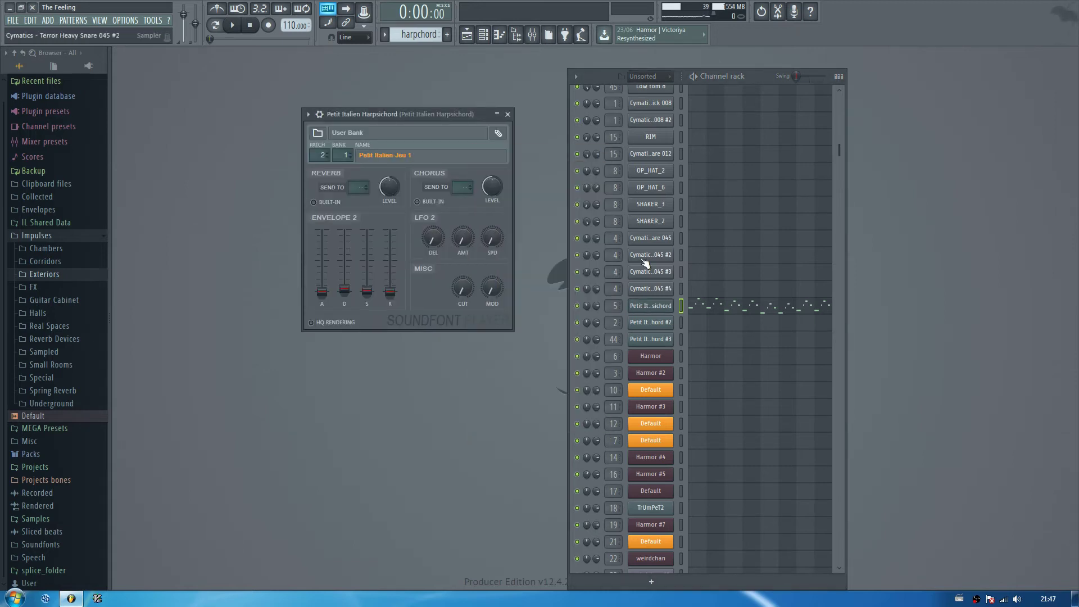
pyautogui.click(642, 326)
pyautogui.click(277, 222)
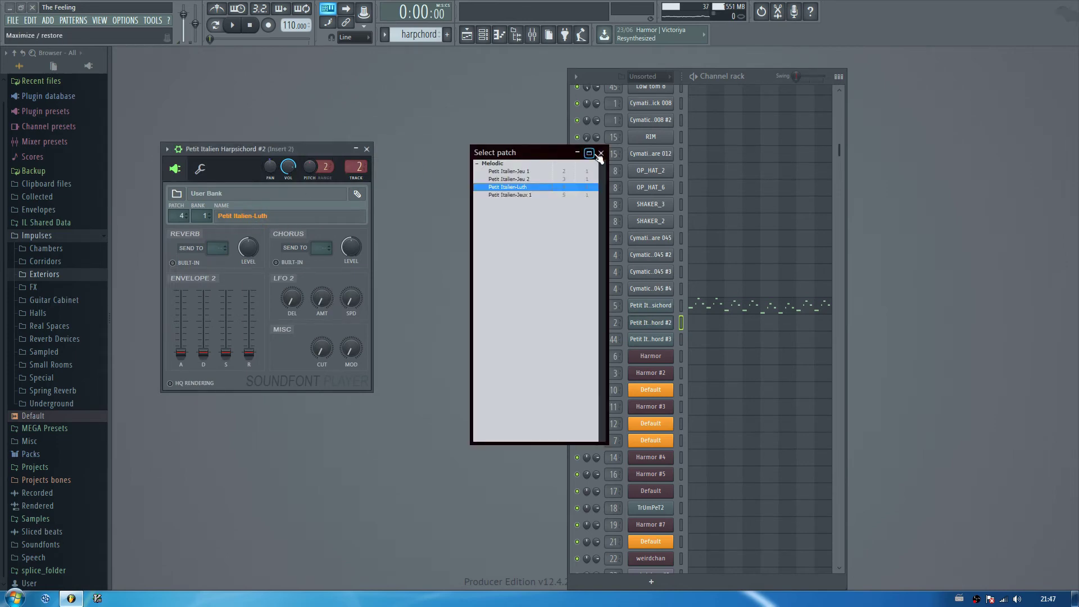
pyautogui.click(600, 154)
pyautogui.click(366, 149)
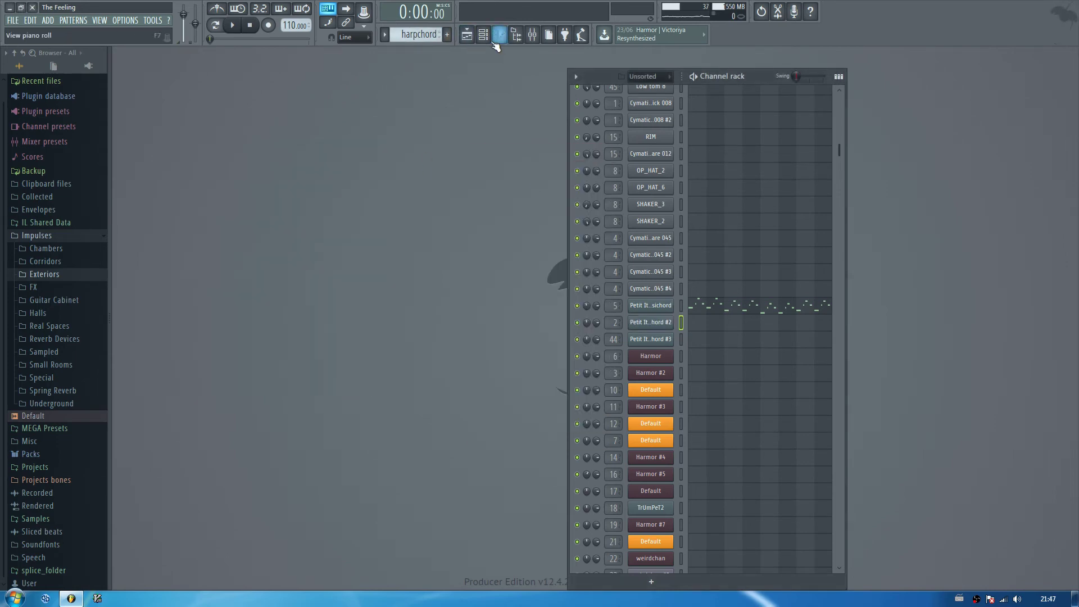
# Step: Open the playlist, solo track 7, and switch playback to song mode
pyautogui.click(466, 35)
pyautogui.rightClick(166, 298)
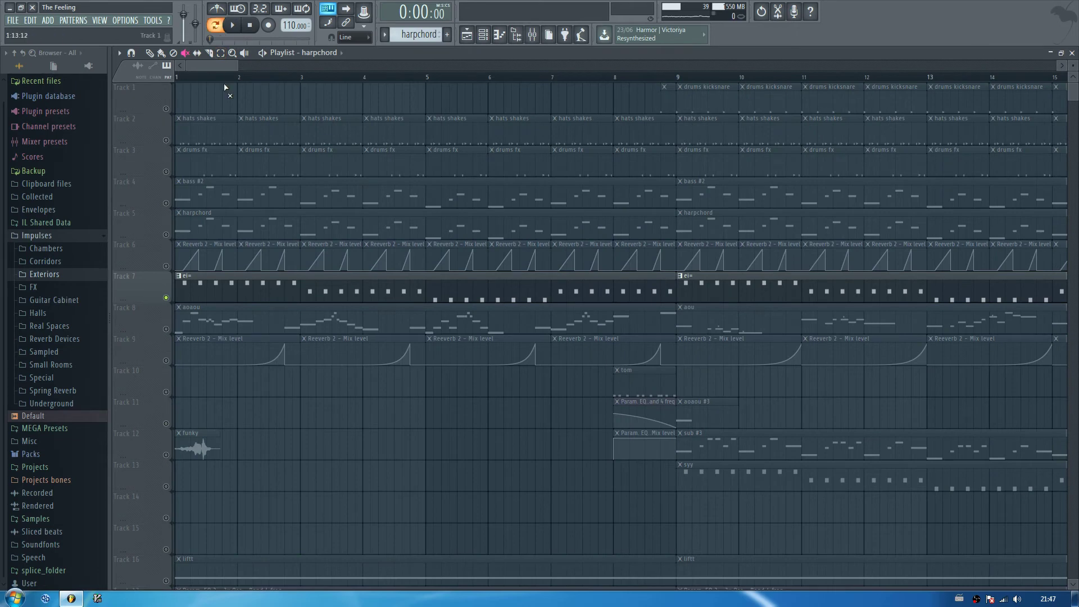
pyautogui.press('space')
pyautogui.press('space')
pyautogui.click(216, 25)
# Step: Play the soloed track 7 with the metronome on, jump to around bar 6, and stop playback
pyautogui.moveTo(235, 62); pyautogui.dragTo(366, 63)
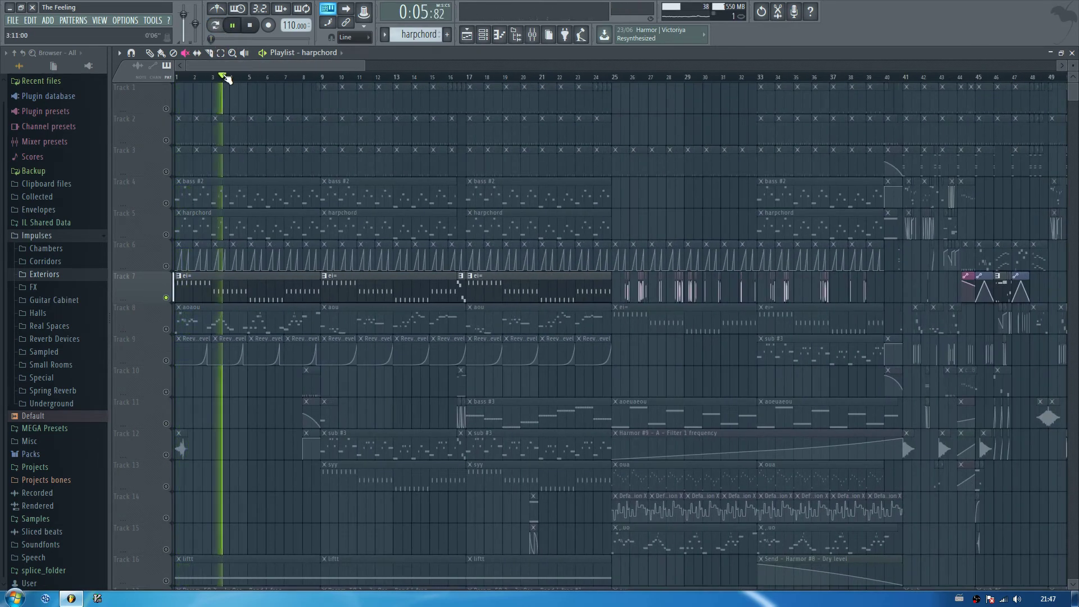
pyautogui.hotkey('ctrl', 'm')
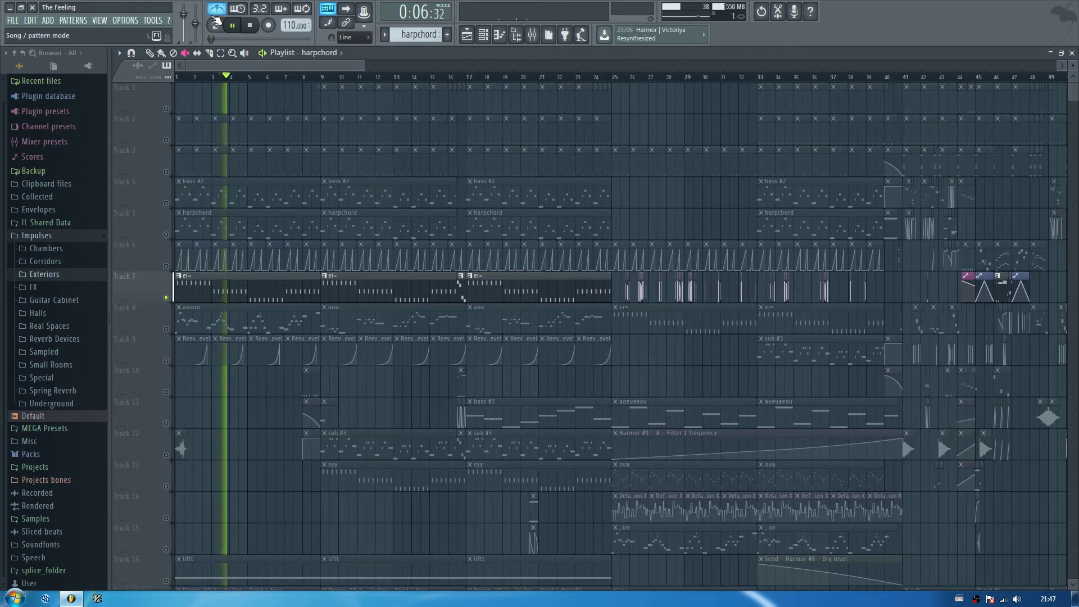
pyautogui.click(276, 78)
pyautogui.press('space')
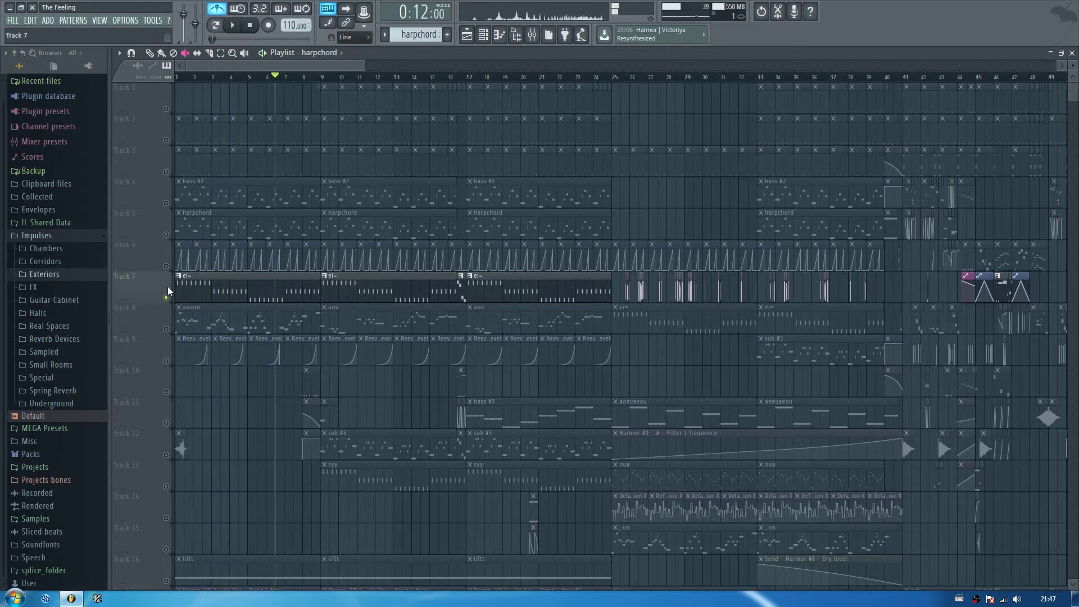
# Step: Open the Petit Italien Harpsichord #2 channel and its Insert 2 mixer track, and close both windows
pyautogui.press('F5')
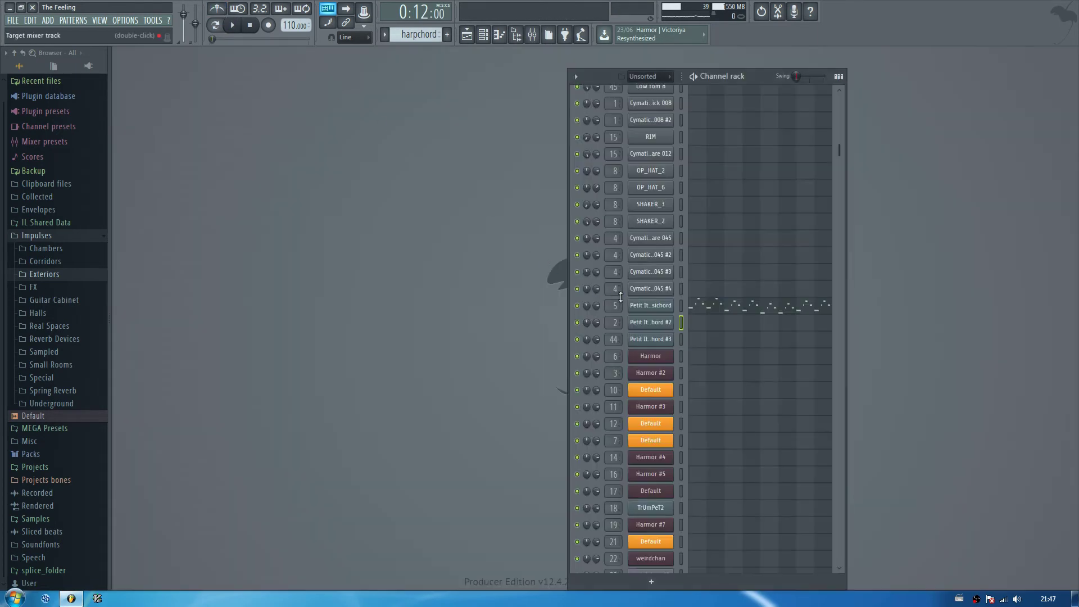
pyautogui.click(660, 322)
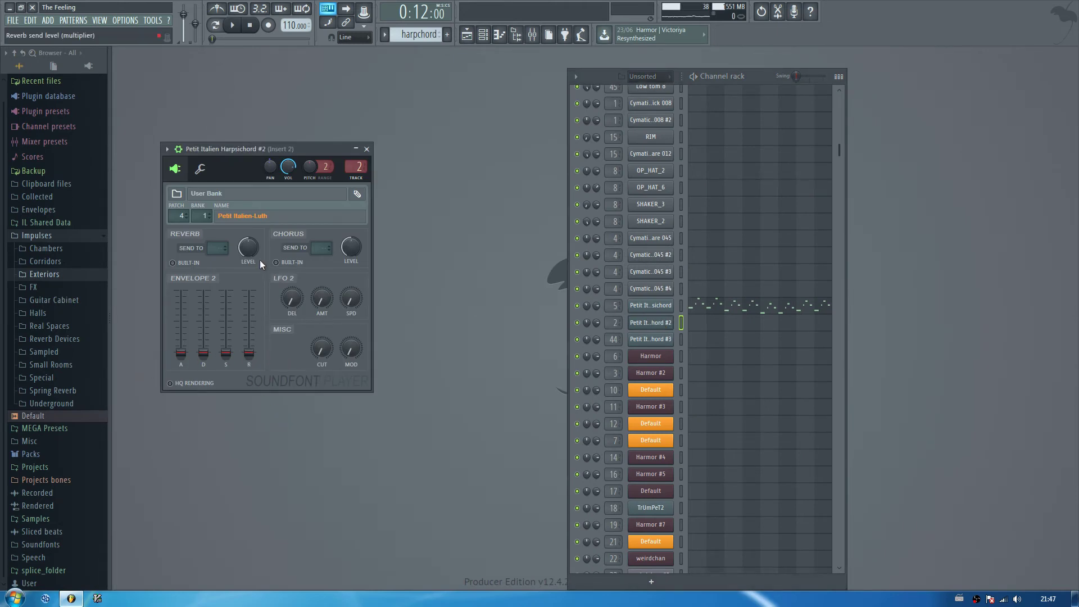
pyautogui.click(535, 42)
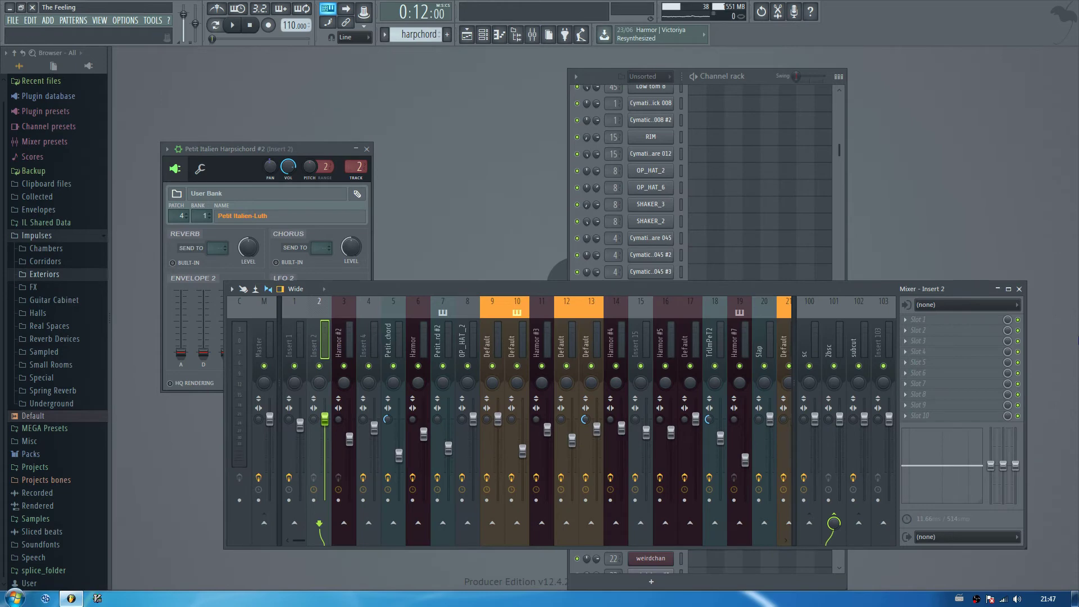
pyautogui.press('Escape')
pyautogui.press('Escape')
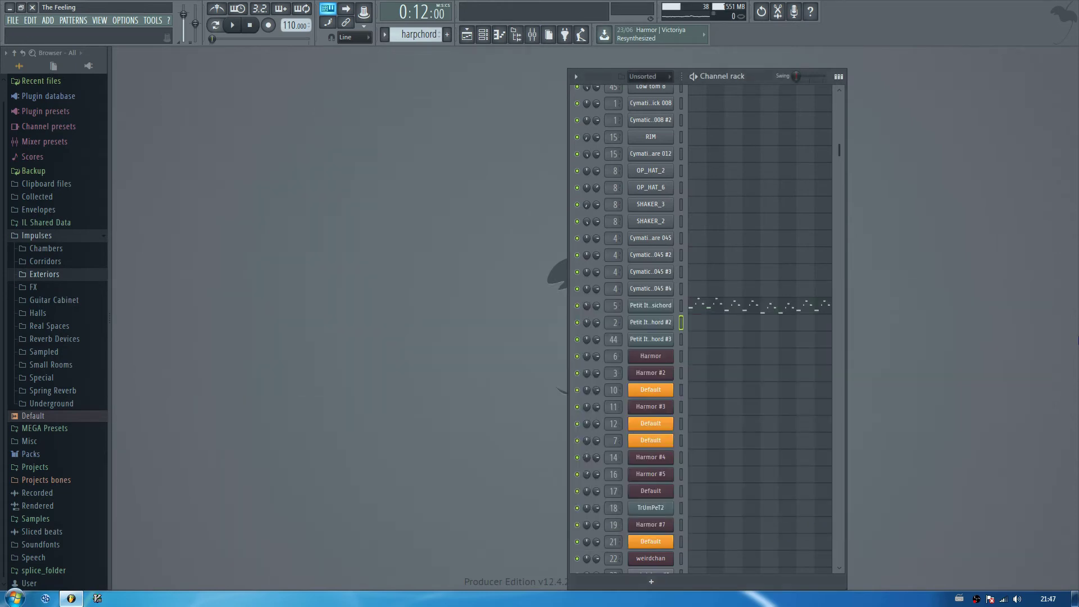
# Step: Reopen Petit Italien Harpsichord #2 with the mixer and select the 2bsc mixer track
pyautogui.click(650, 322)
pyautogui.click(532, 33)
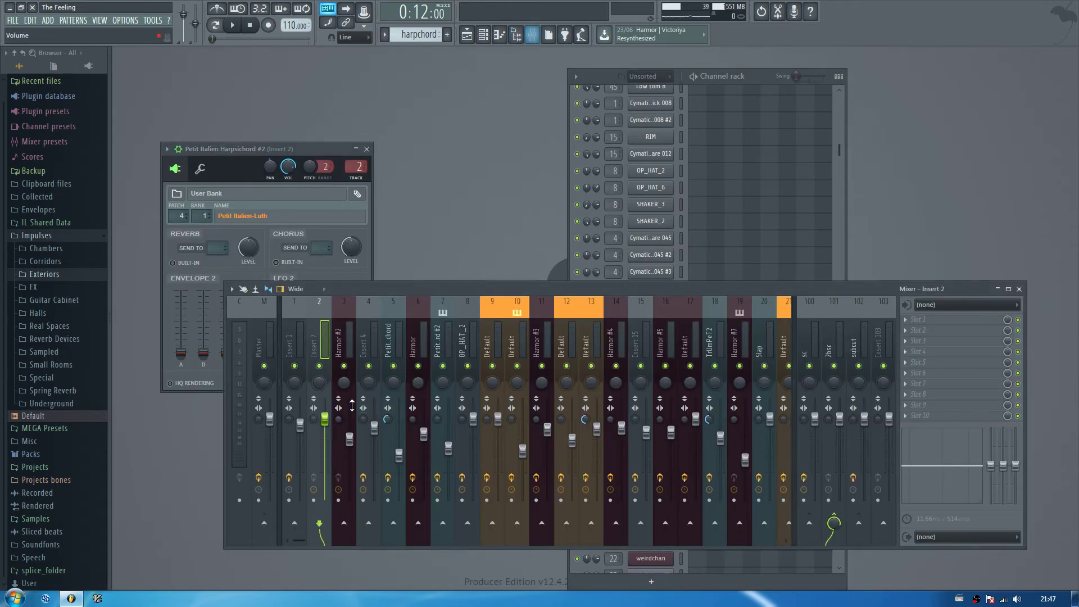
pyautogui.click(825, 337)
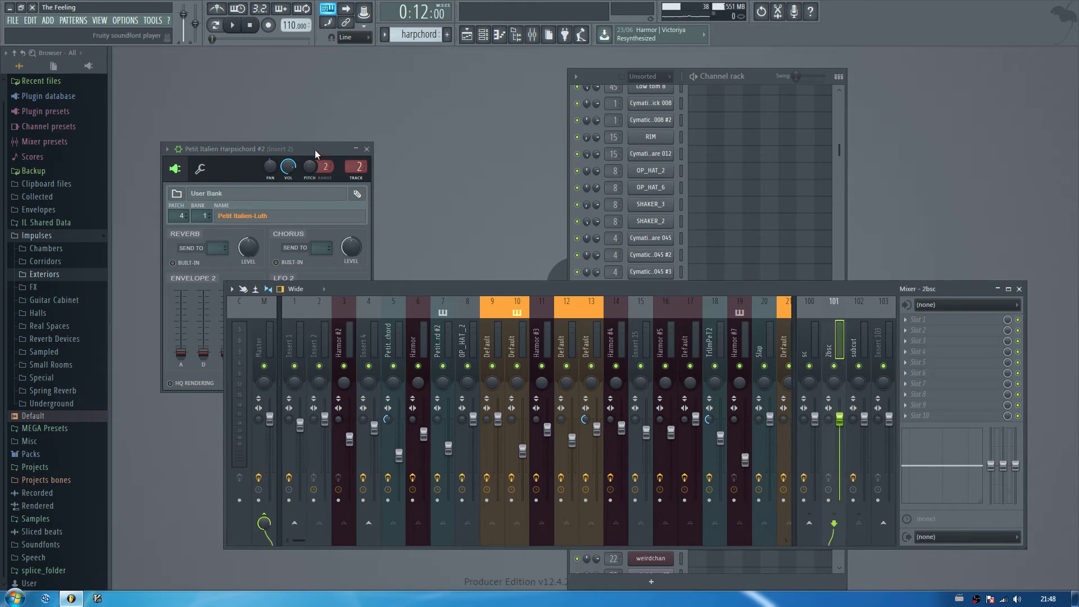
# Step: Close the mixer and Petit Italien Harpsichord #2 windows and open the Petit Italien Harpsichord #3 channel
pyautogui.press('Escape')
pyautogui.press('Escape')
pyautogui.click(654, 340)
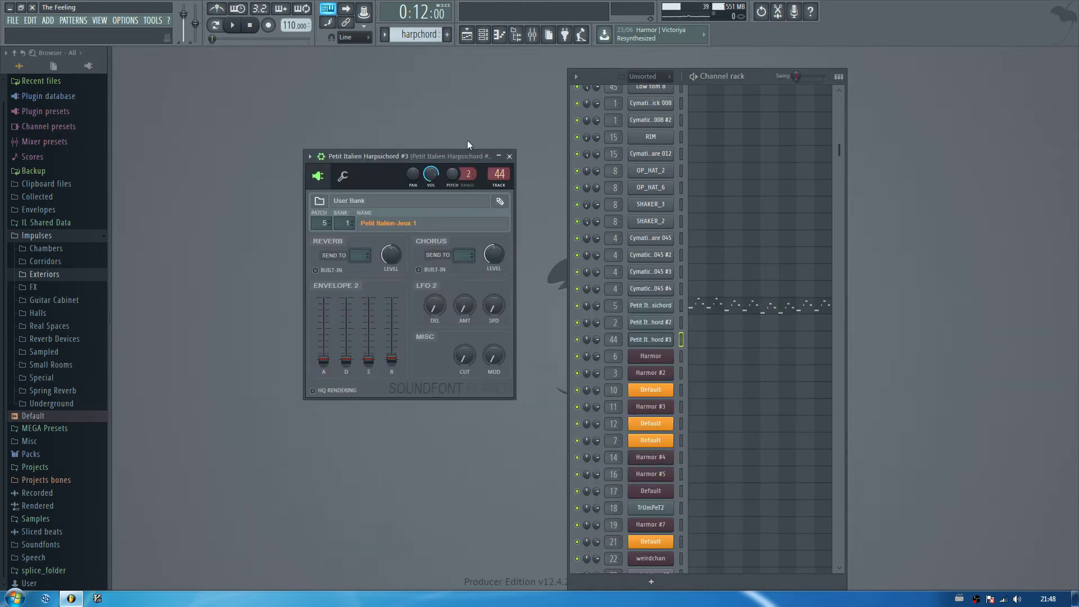
# Step: Play the playlist from bar 145 with track 6 soloed, stop playback, and turn all tracks back on
pyautogui.click(466, 41)
pyautogui.moveTo(319, 67); pyautogui.dragTo(752, 71)
pyautogui.moveTo(639, 77); pyautogui.dragTo(633, 78)
pyautogui.press('space')
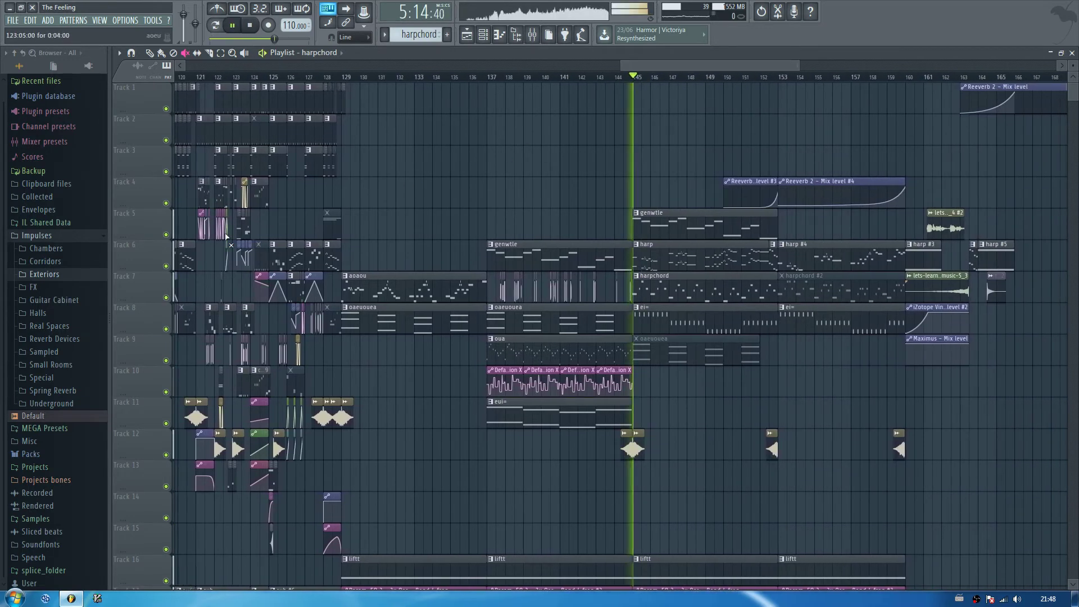
pyautogui.rightClick(167, 267)
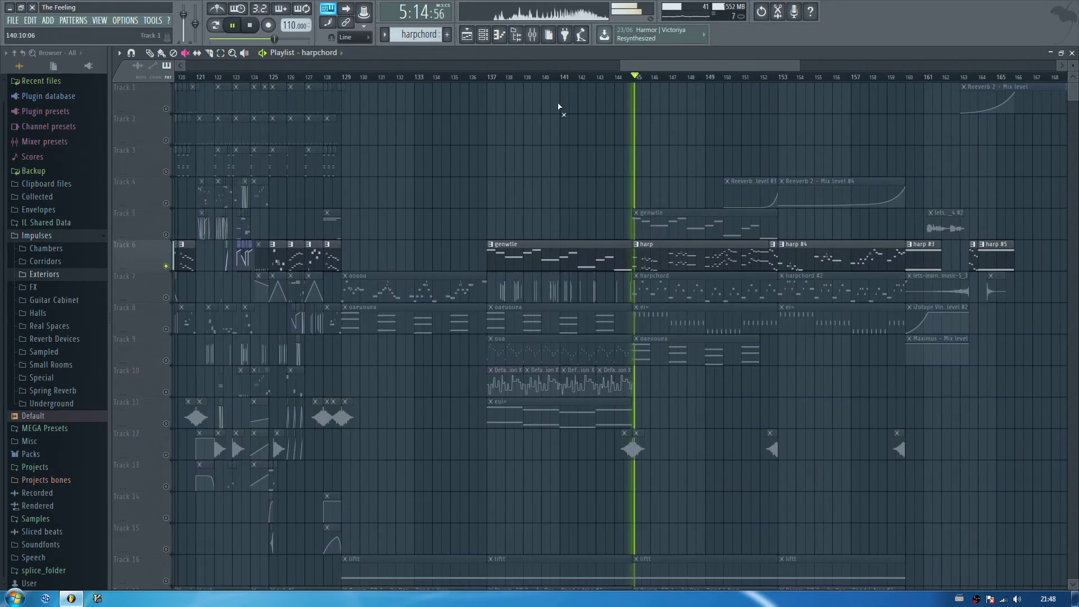
pyautogui.moveTo(645, 68); pyautogui.dragTo(613, 69)
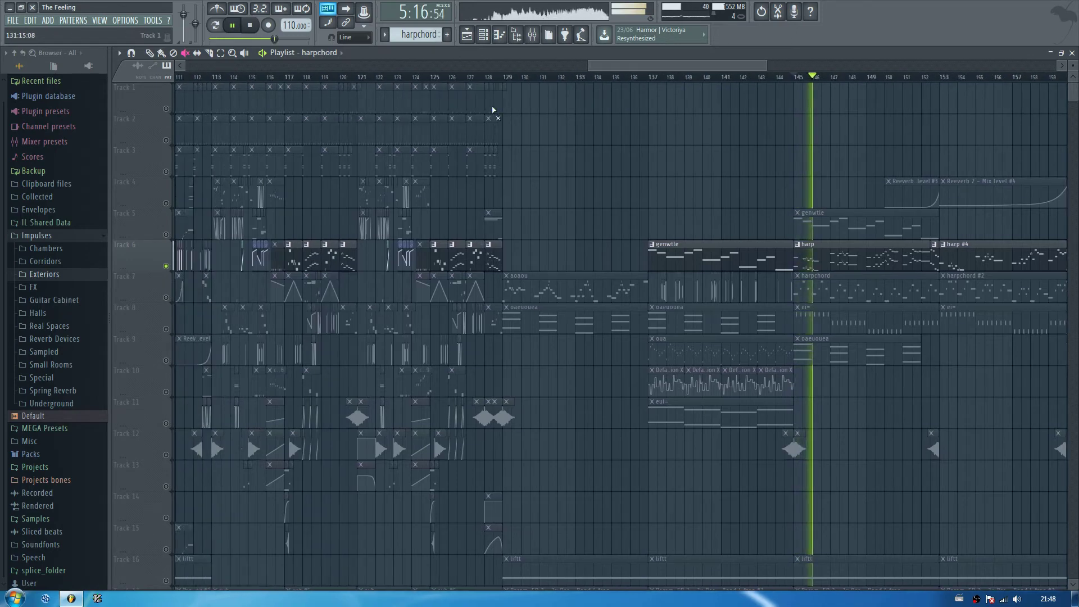
pyautogui.press('space')
pyautogui.rightClick(161, 239)
pyautogui.click(159, 241)
pyautogui.rightClick(167, 267)
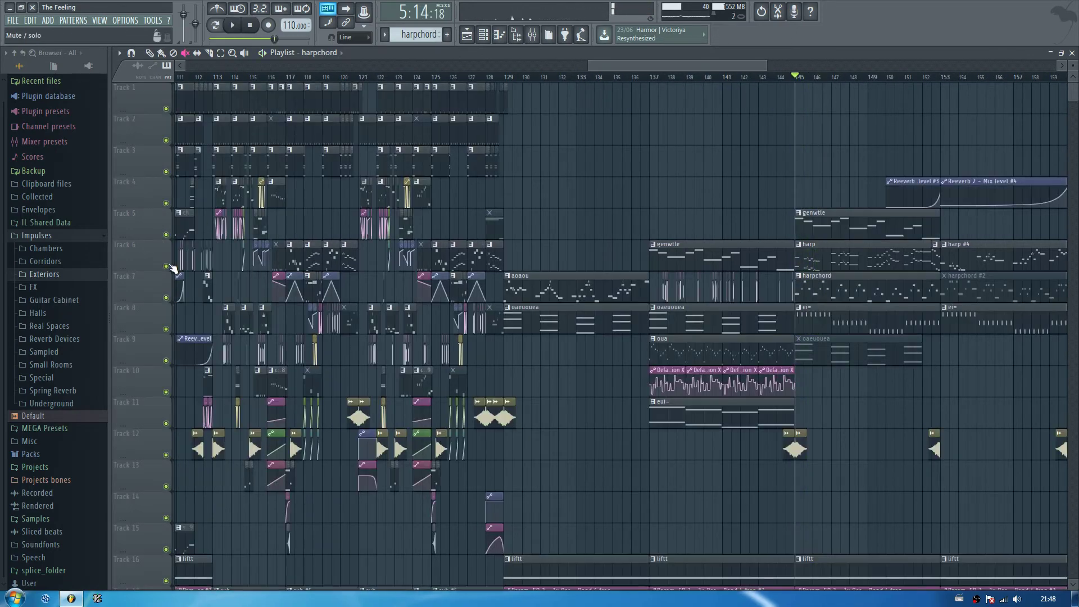
# Step: Play the song from about bar 65, and bring the playlist back up near the start of the song
pyautogui.scroll(-5, 312, 77)
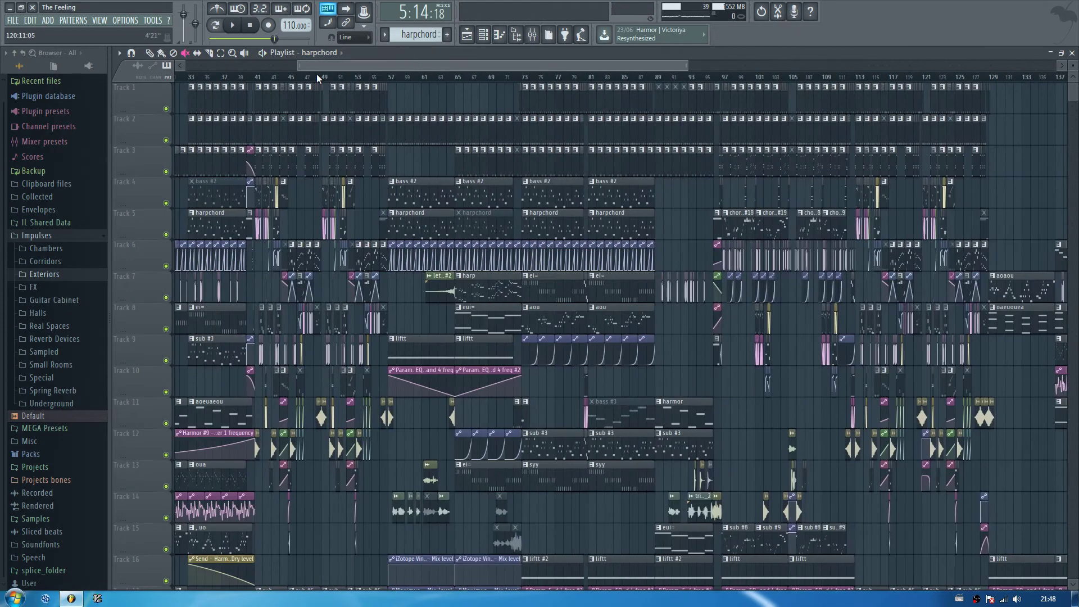
pyautogui.click(456, 78)
pyautogui.press('space')
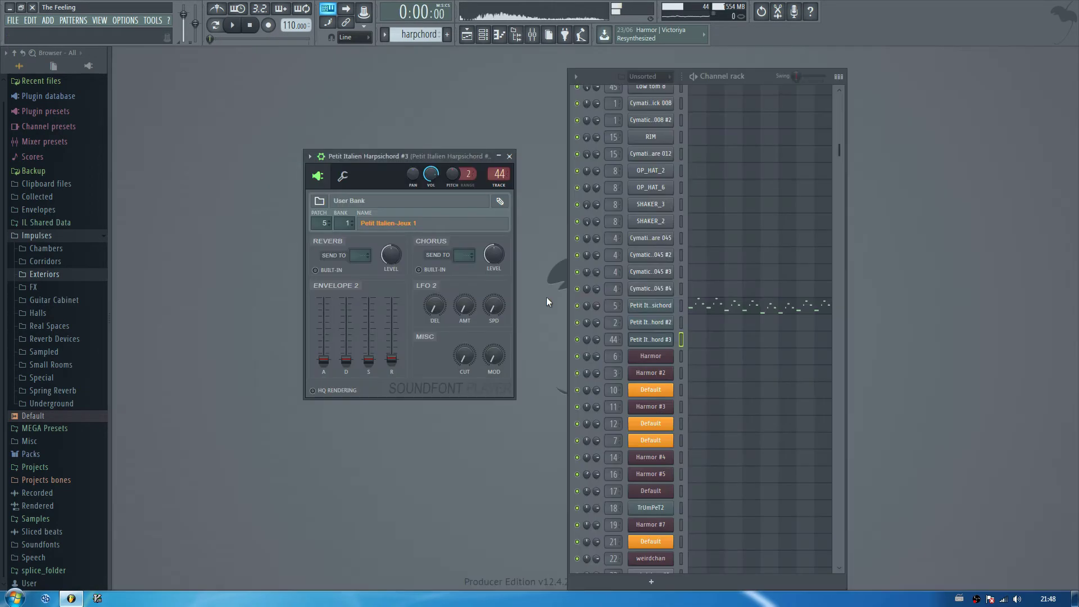
pyautogui.click(467, 35)
pyautogui.moveTo(310, 65); pyautogui.dragTo(267, 64)
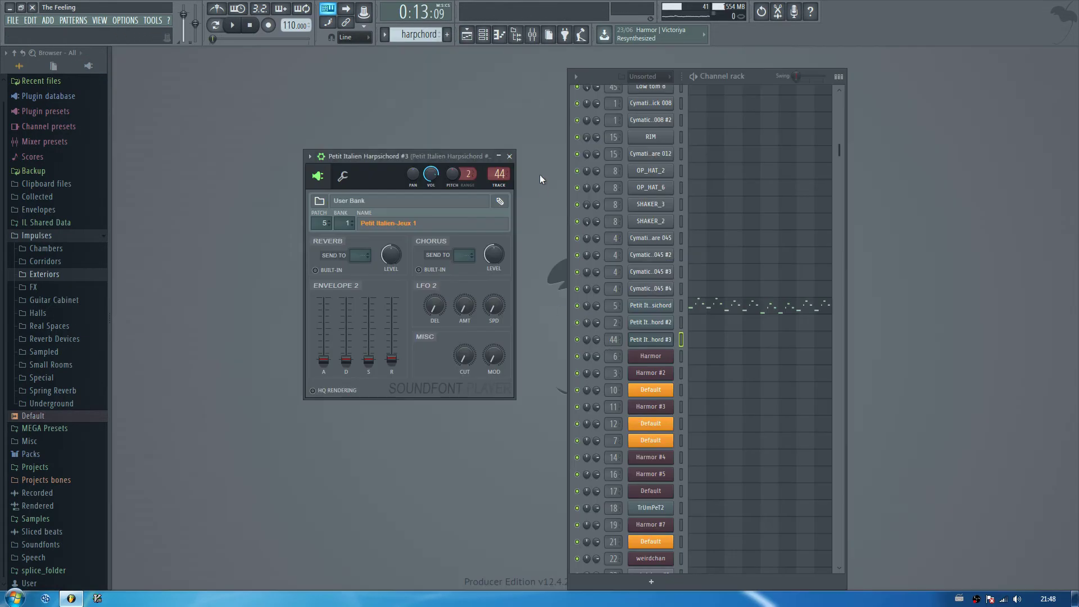
# Step: Reopen the Petit Italien Harpsichord #3 channel and show its effects on mixer track 44
pyautogui.click(509, 156)
pyautogui.click(652, 338)
pyautogui.click(535, 38)
pyautogui.moveTo(1018, 330); pyautogui.dragTo(1018, 373)
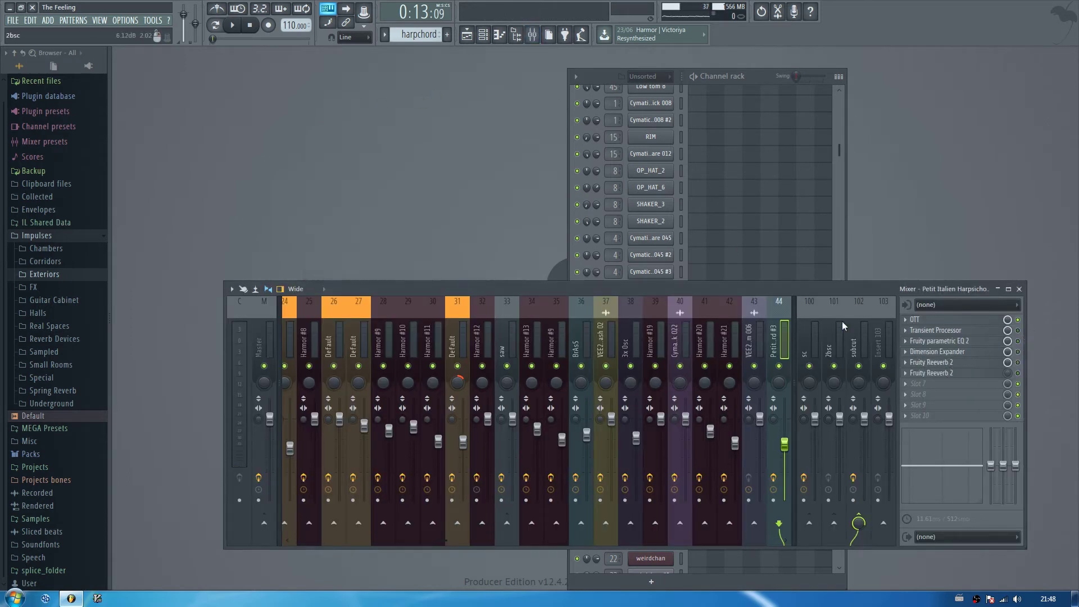
# Step: Open the OTT compressor on mixer track 44, toggle its bypass for comparison, and close it
pyautogui.click(954, 324)
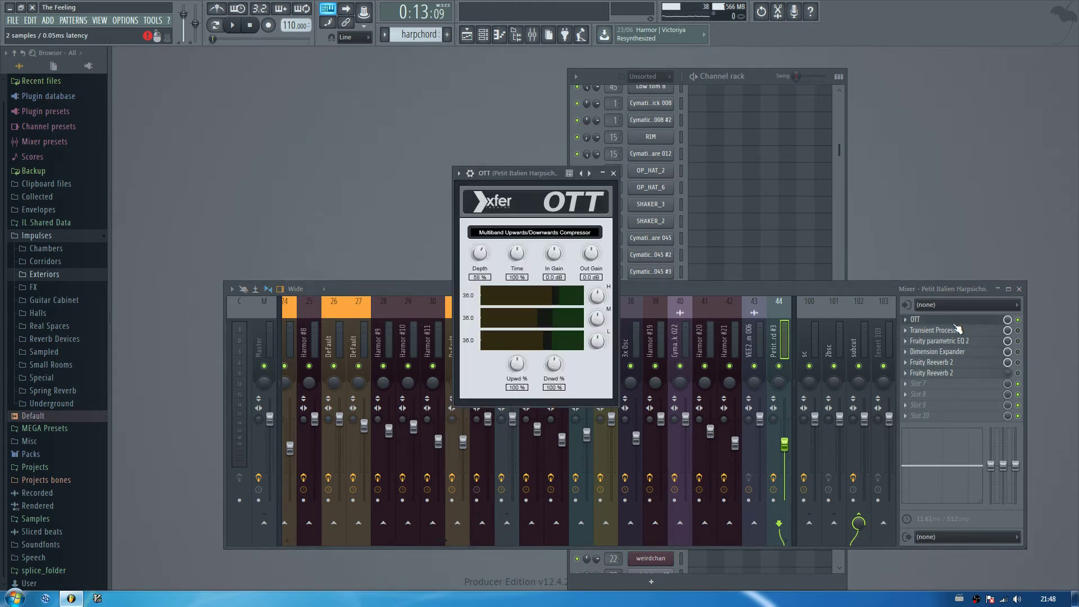
pyautogui.moveTo(527, 173); pyautogui.dragTo(434, 110)
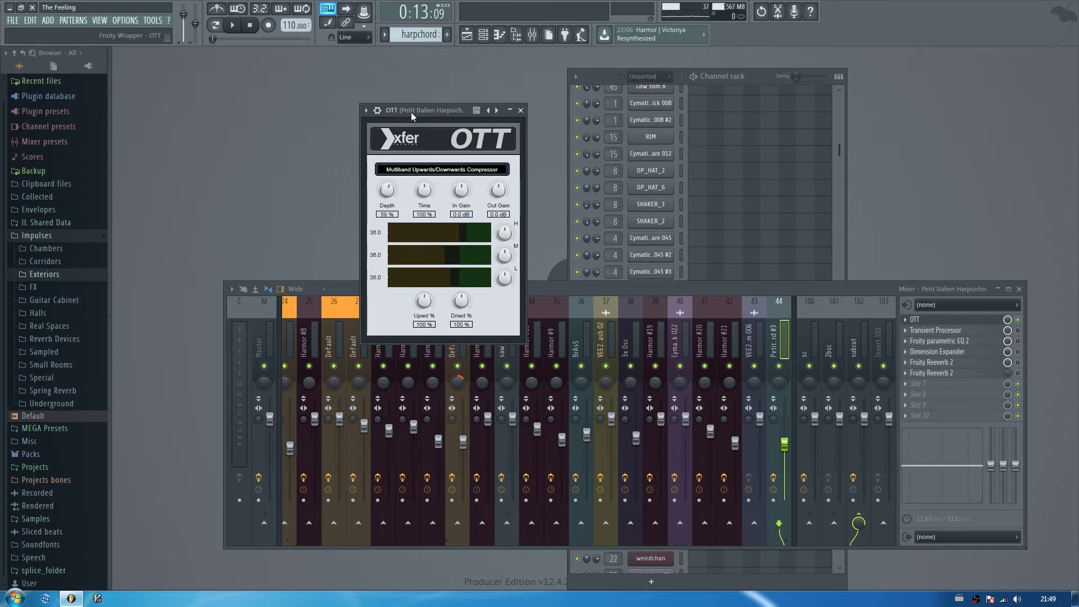
pyautogui.click(1018, 320)
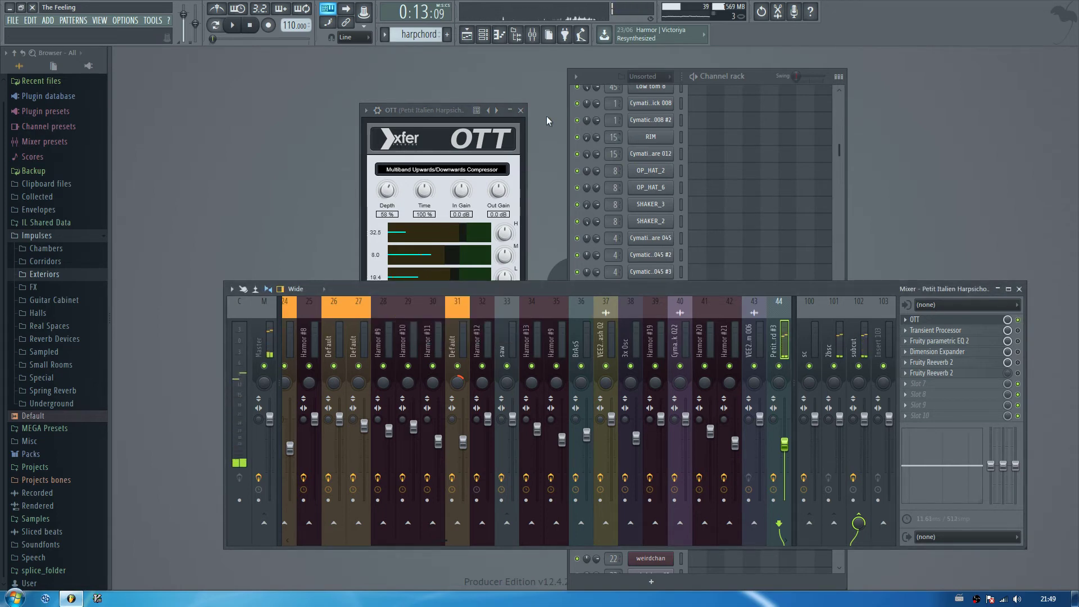
pyautogui.click(521, 110)
# Step: Inspect the Transient Processor settings on the Petit Italien Harpsichord #3 track and close the plugin
pyautogui.click(970, 330)
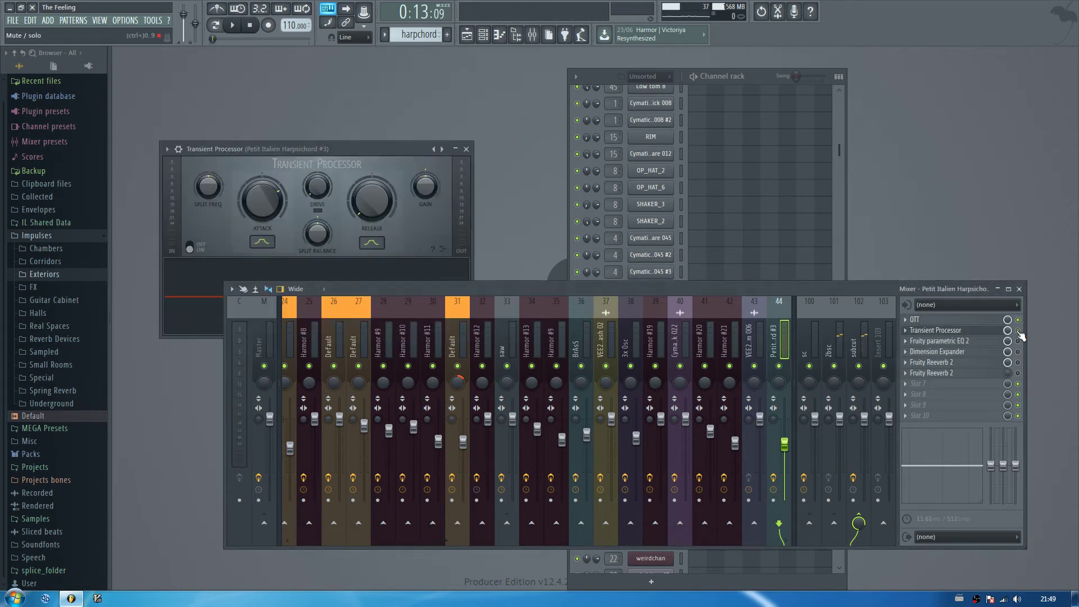
pyautogui.moveTo(342, 150); pyautogui.dragTo(378, 151)
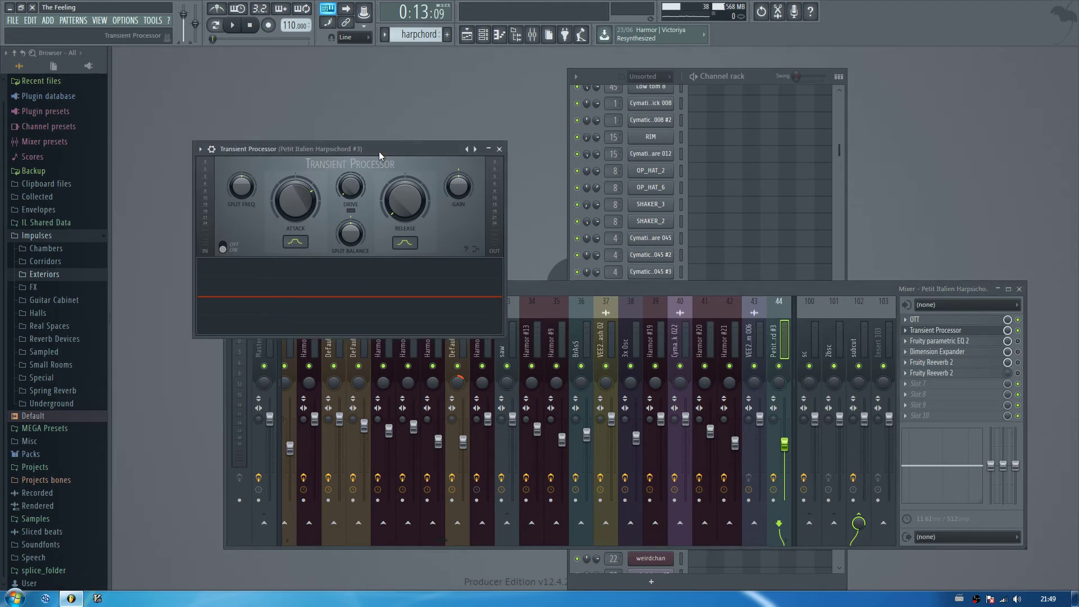
pyautogui.click(499, 149)
# Step: Inspect the Fruity parametric EQ 2 curve and the Dimension Expander on mixer track 44, and close both plugins
pyautogui.click(944, 341)
pyautogui.click(1020, 346)
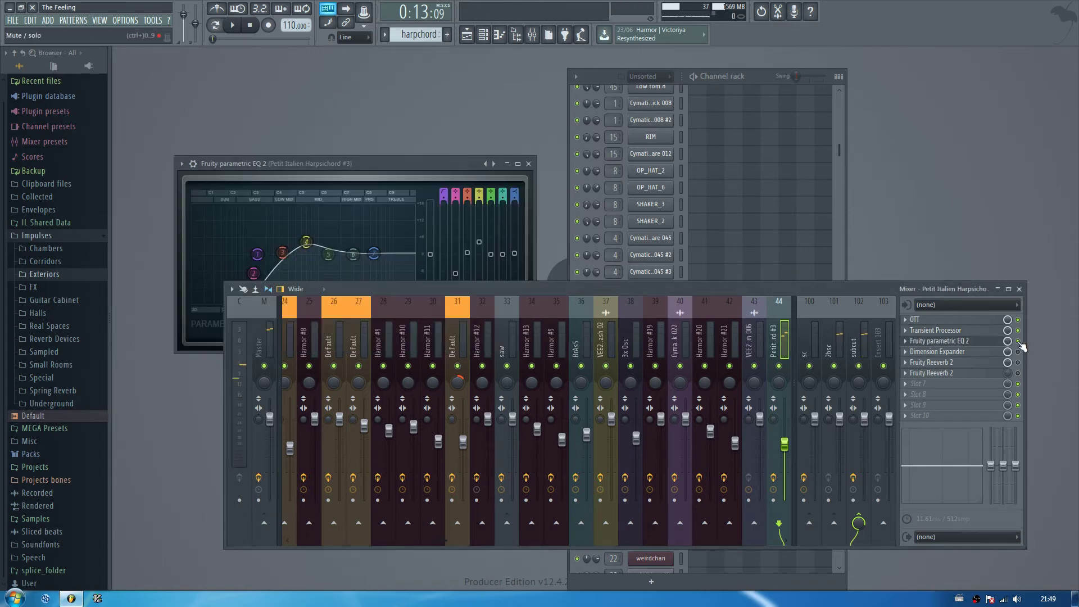
pyautogui.moveTo(384, 164); pyautogui.dragTo(440, 163)
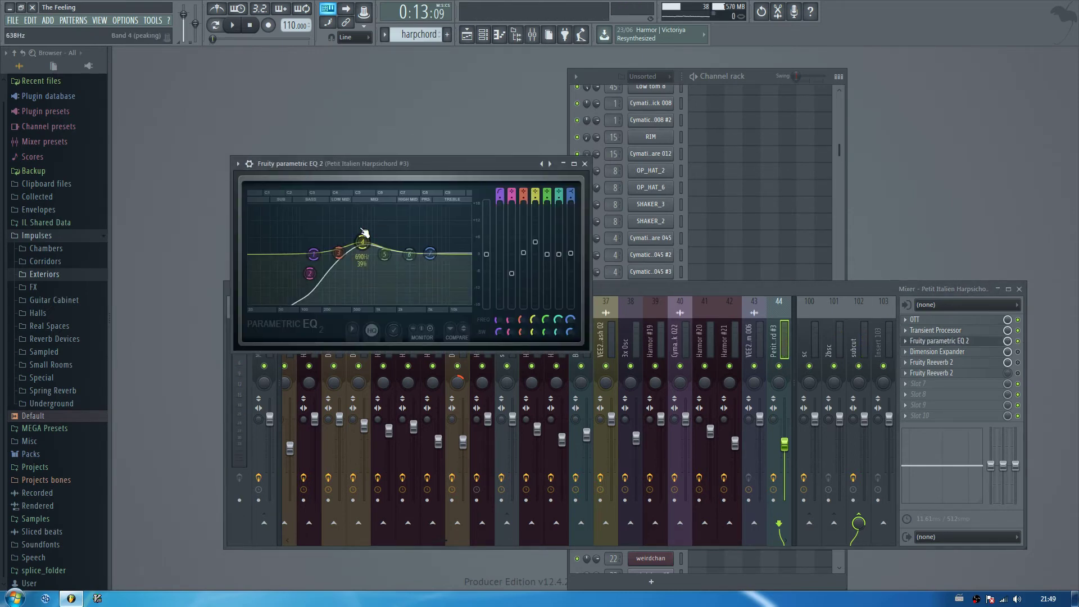
pyautogui.click(861, 345)
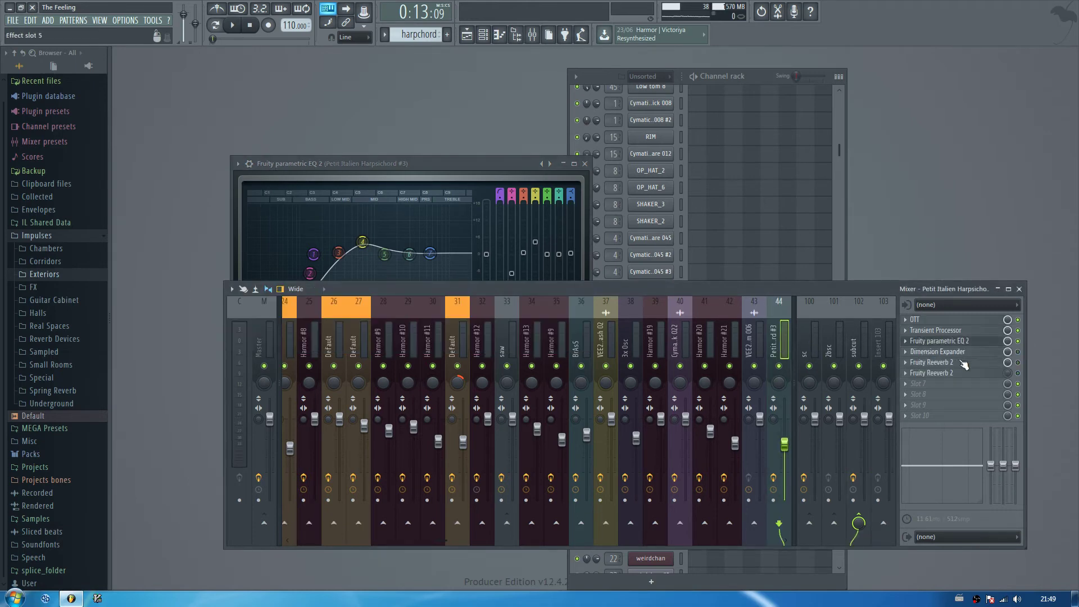
pyautogui.click(977, 353)
pyautogui.click(584, 164)
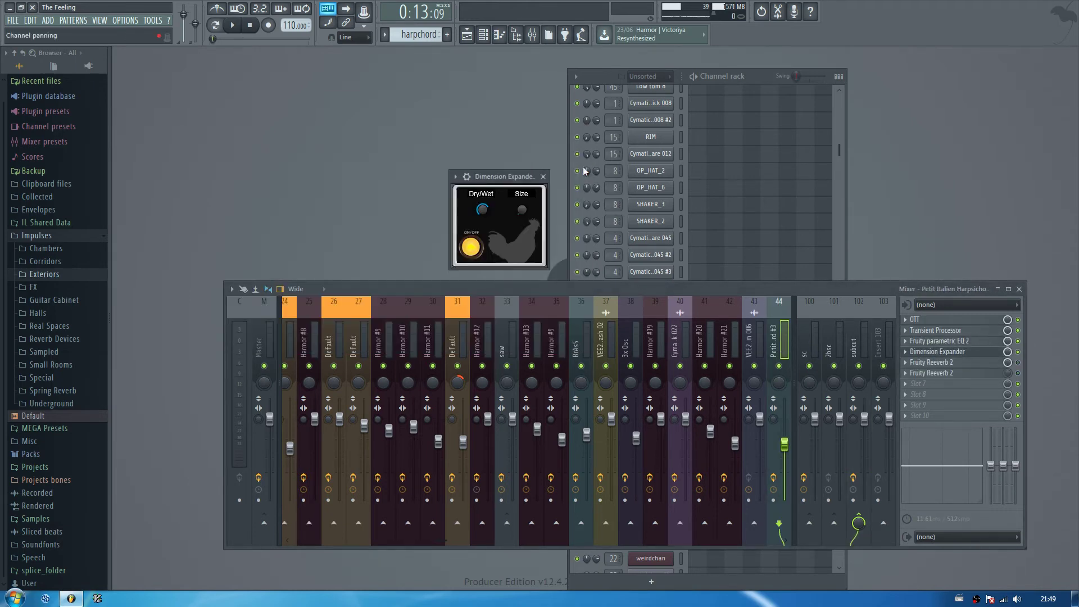
pyautogui.click(543, 176)
# Step: Inspect the two Fruity Reeverb 2 effects on mixer track 44, closing each one
pyautogui.click(930, 362)
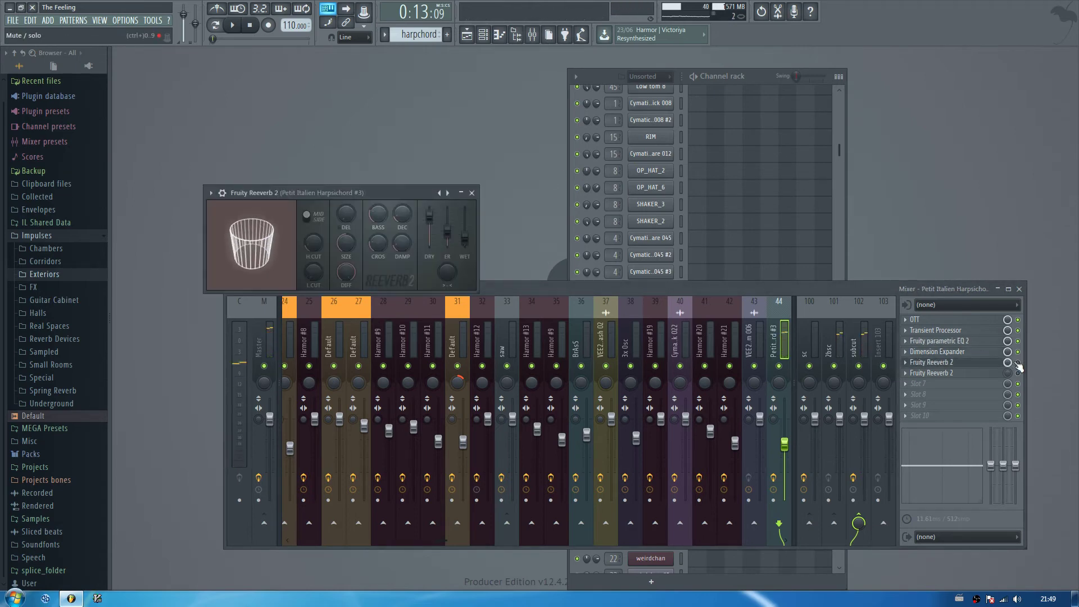
pyautogui.moveTo(373, 190); pyautogui.dragTo(405, 188)
pyautogui.click(504, 188)
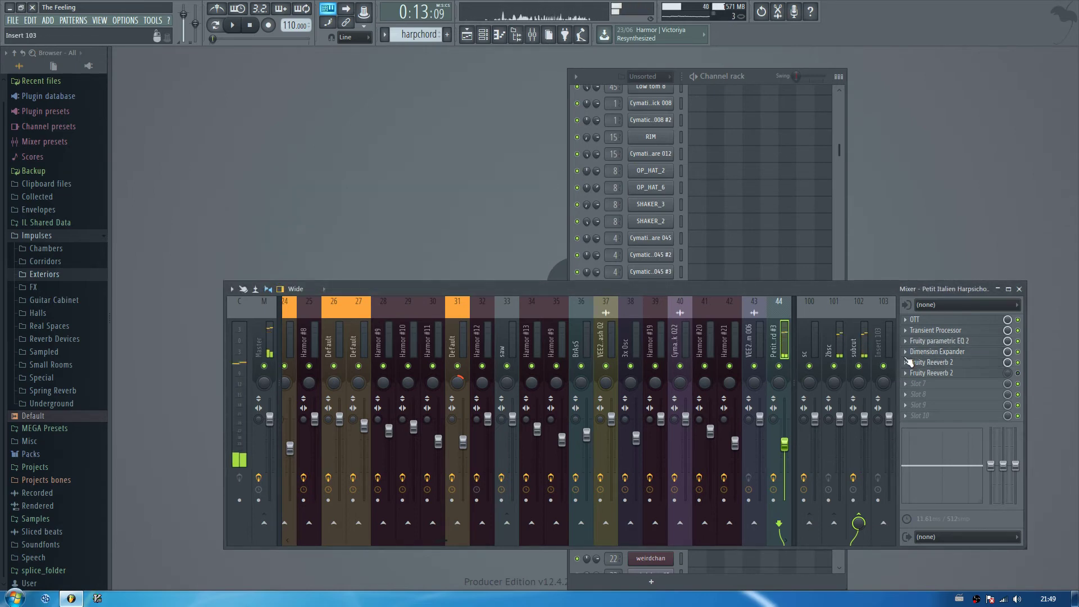
pyautogui.click(930, 373)
pyautogui.click(486, 208)
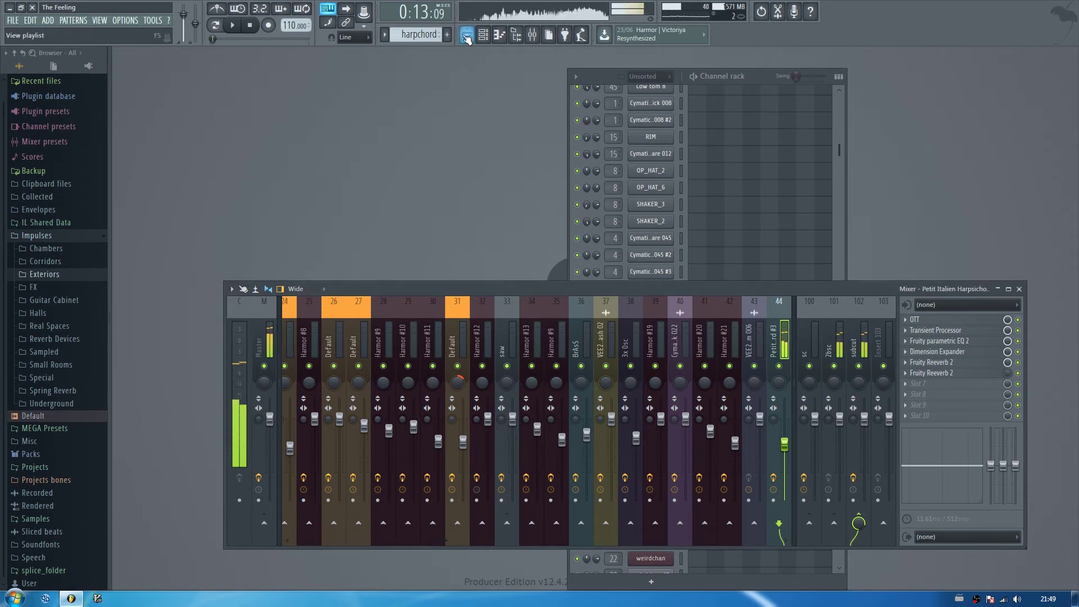
# Step: Open the playlist and play the song from just before bar 157
pyautogui.click(467, 34)
pyautogui.moveTo(410, 69); pyautogui.dragTo(758, 65)
pyautogui.scroll(5, 558, 70)
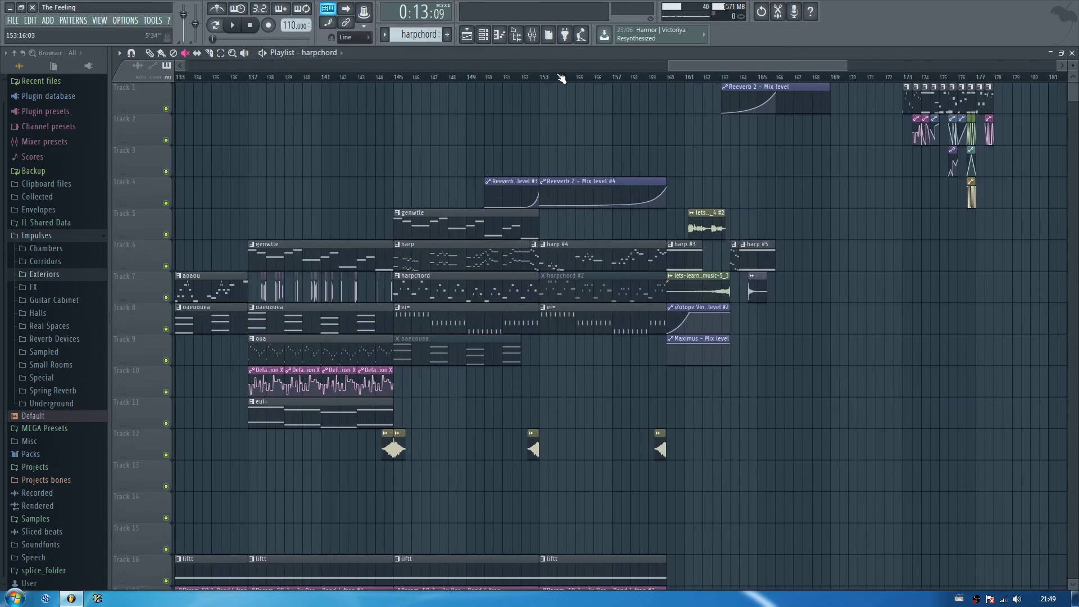
pyautogui.click(645, 77)
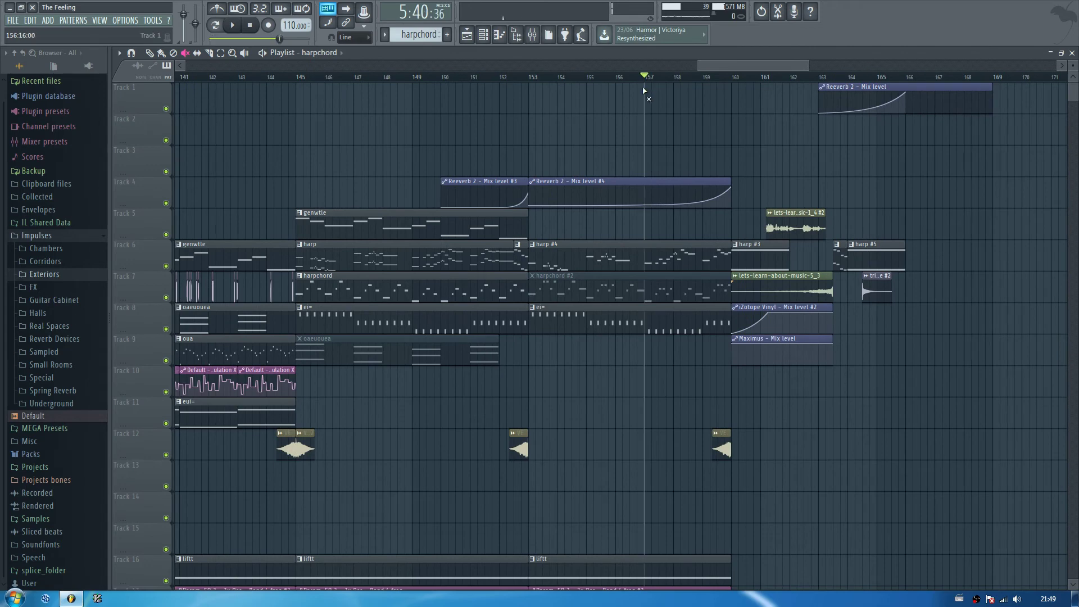
pyautogui.press('space')
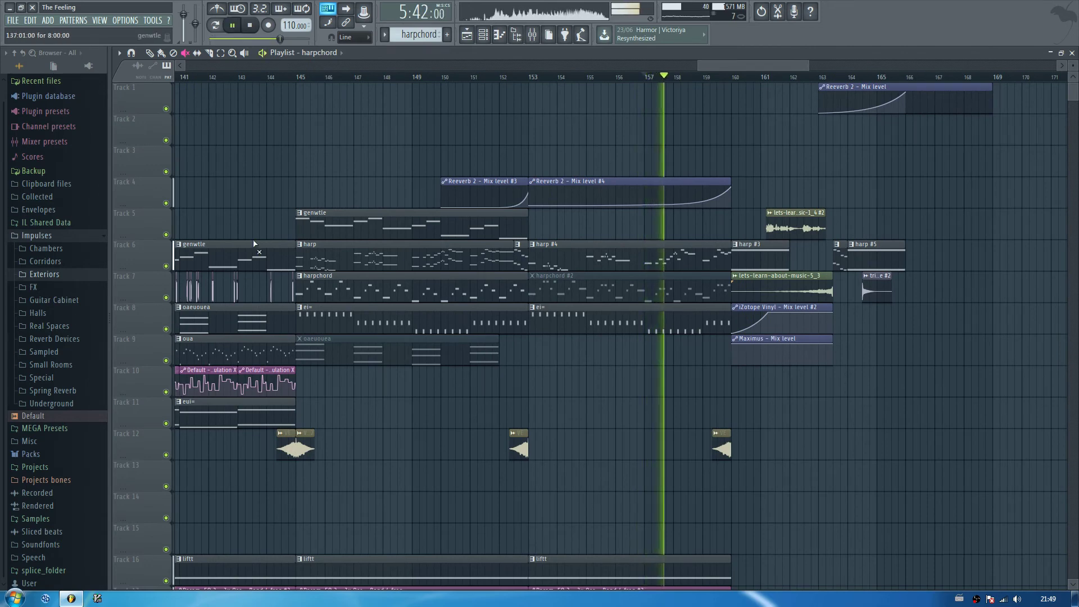
# Step: Listen to tracks 4 and 6 on their own, stop playback, and turn all tracks back on
pyautogui.rightClick(166, 204)
pyautogui.click(166, 266)
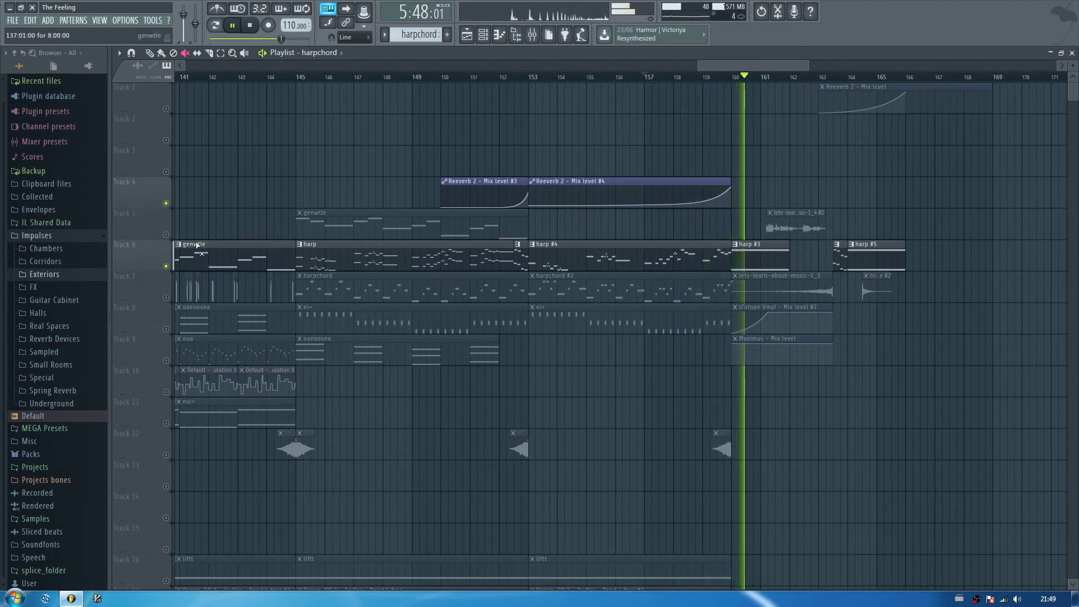
pyautogui.press('space')
pyautogui.rightClick(167, 266)
pyautogui.rightClick(166, 266)
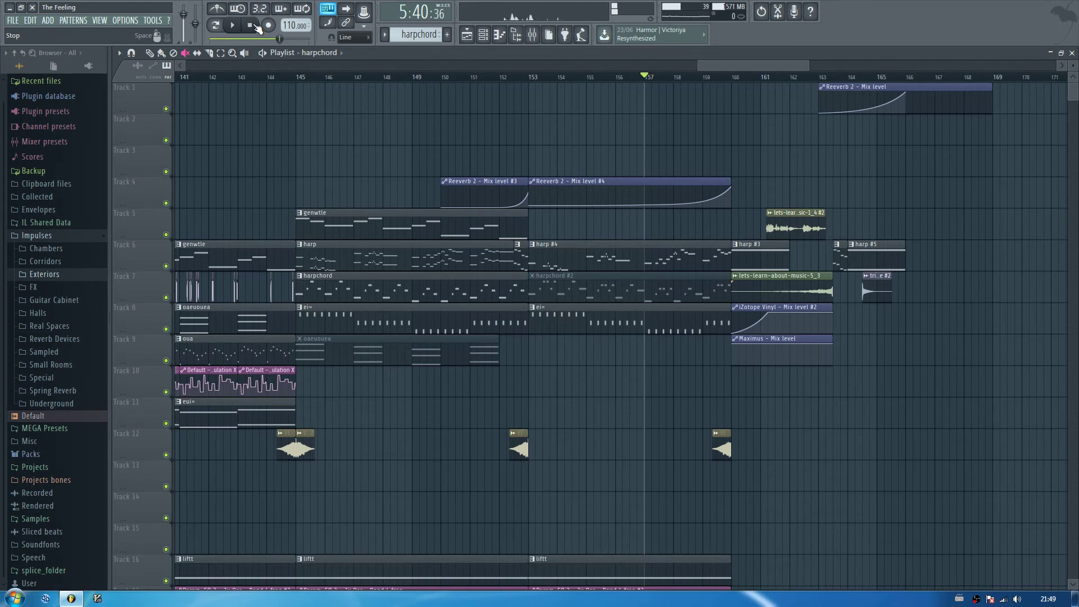
# Step: Reset the song position to the start, and inspect the Petit Italien Harpsichord #3 channel before closing it
pyautogui.click(254, 25)
pyautogui.scroll(-4, 278, 77)
pyautogui.press('F5')
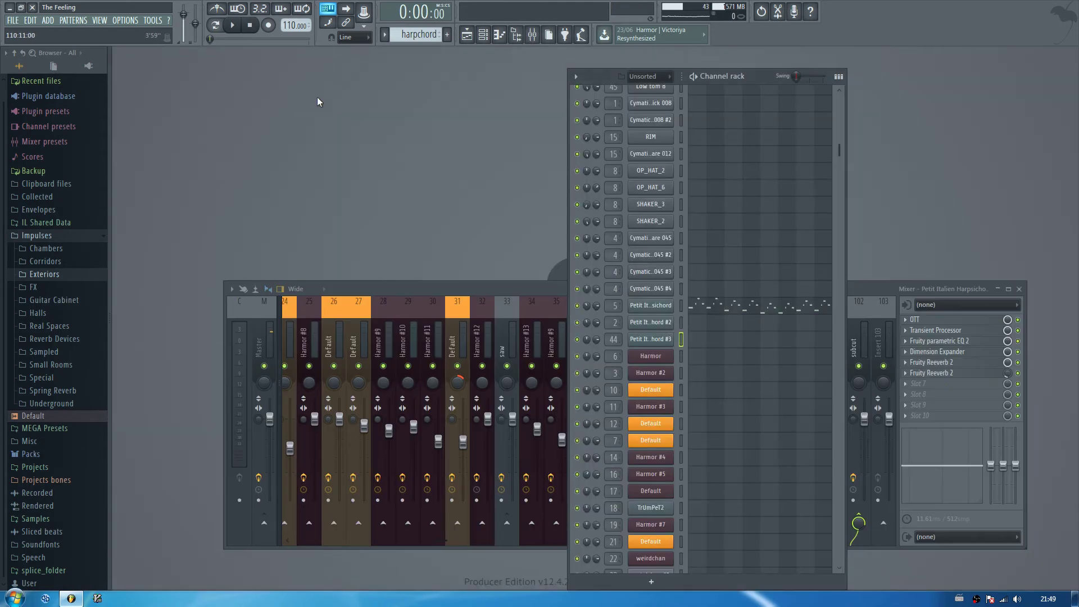
pyautogui.click(651, 340)
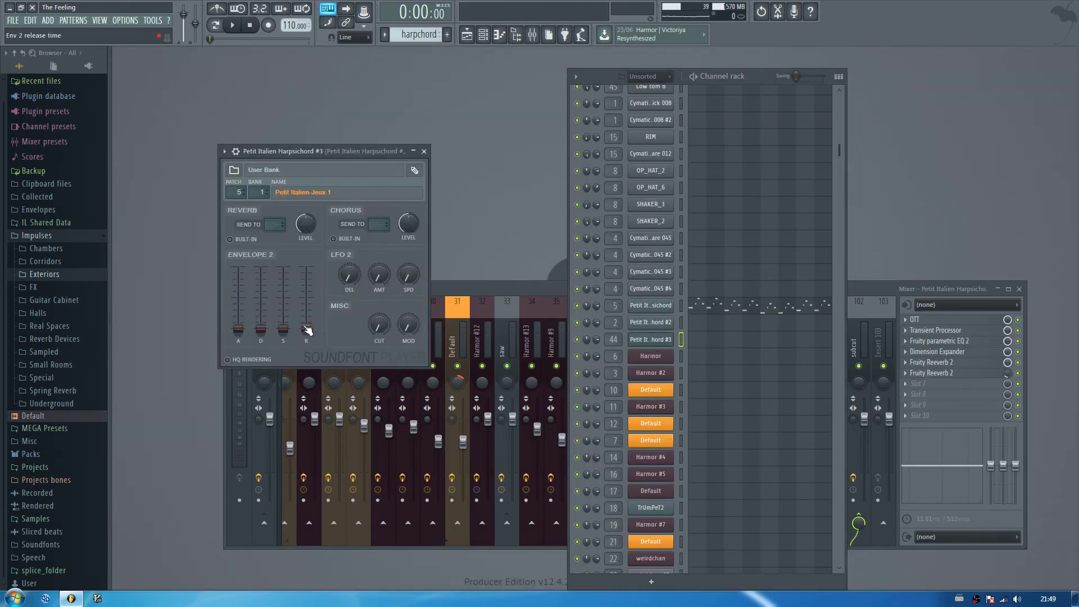
pyautogui.press('Escape')
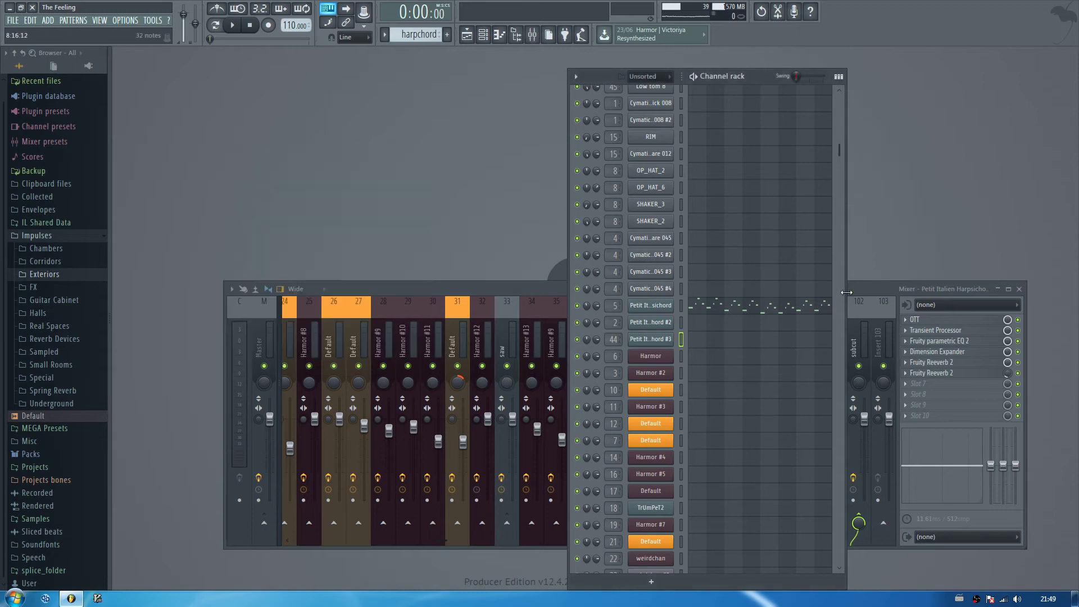
pyautogui.moveTo(857, 290)
pyautogui.mouseDown()
pyautogui.moveTo(848, 290)
pyautogui.moveTo(871, 291)
pyautogui.mouseUp()
pyautogui.press('Escape')
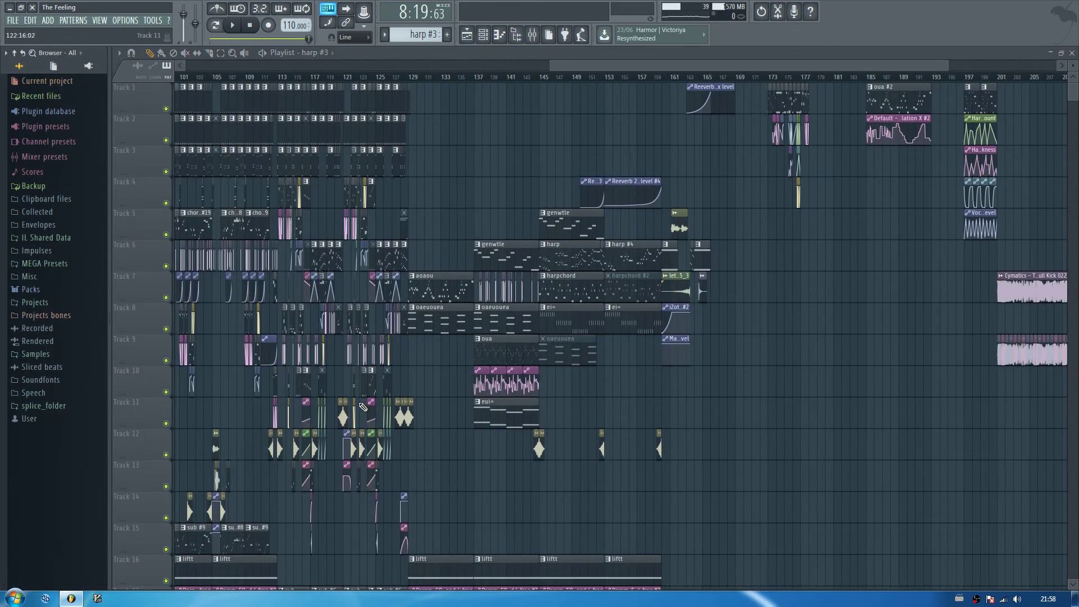
# Step: Hide the browser to widen the playlist and play the song from about bar 162
pyautogui.hotkey('alt', 'F8')
pyautogui.scroll(3, 551, 79)
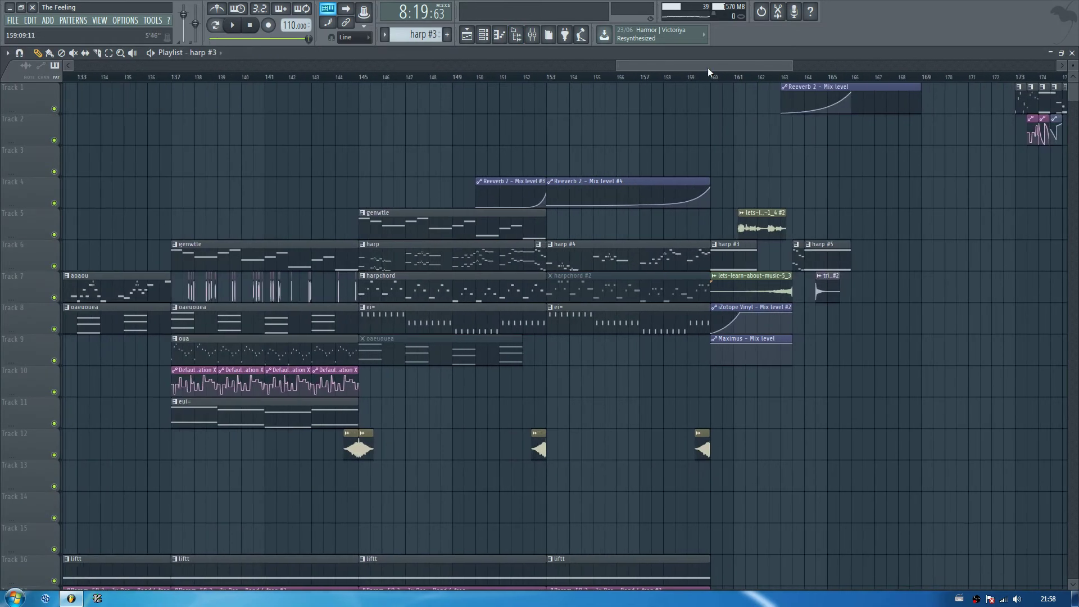
pyautogui.hscroll(1, 694, 72)
pyautogui.scroll(2, 693, 74)
pyautogui.click(688, 77)
pyautogui.press('space')
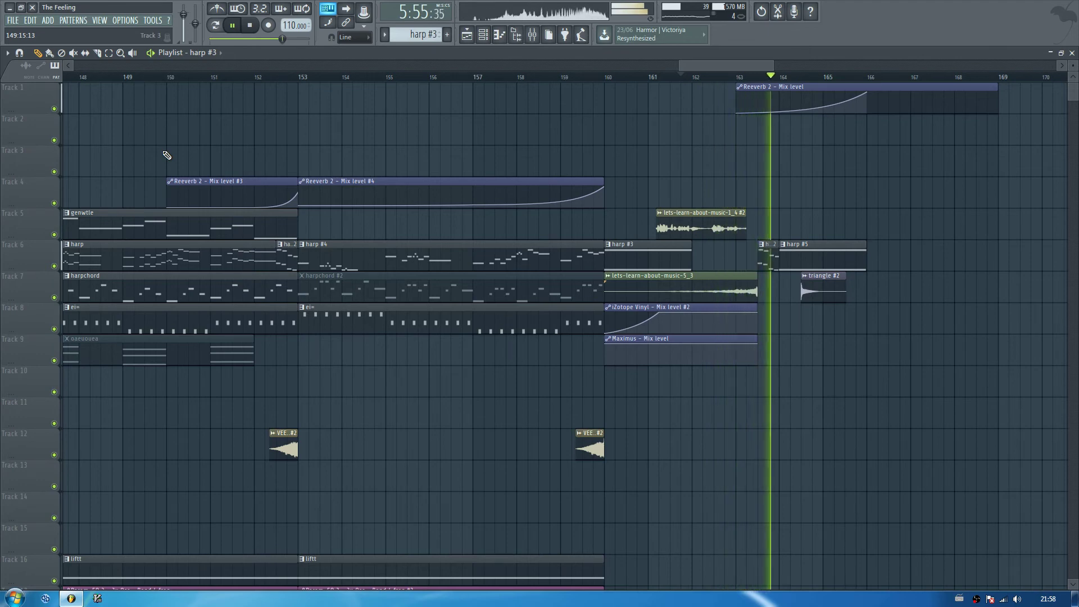
# Step: Stop playback and solo track 7 in the playlist
pyautogui.press('space')
pyautogui.rightClick(46, 284)
pyautogui.click(444, 191)
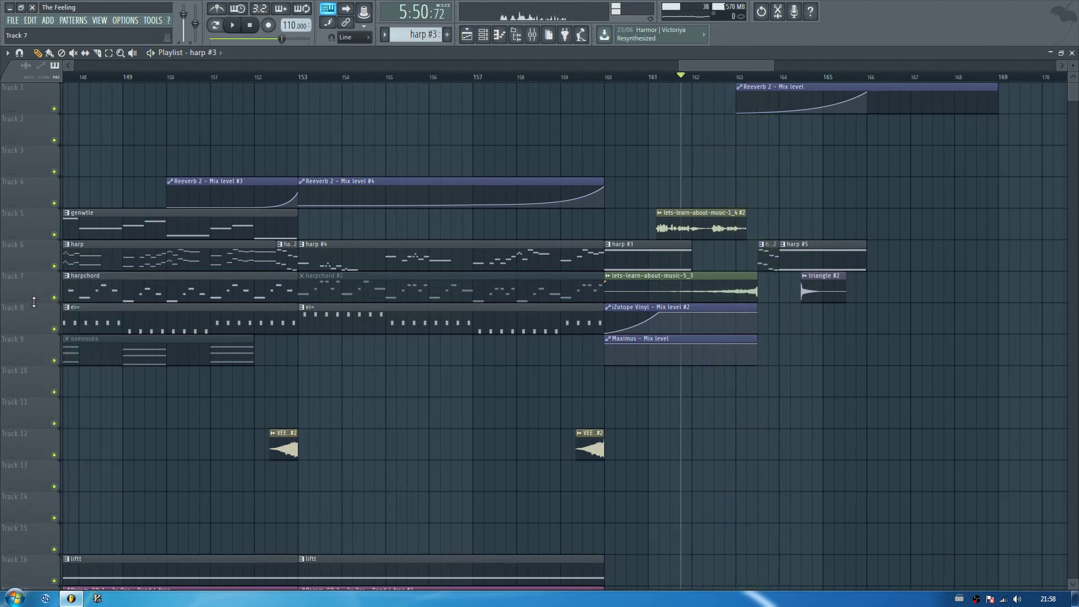
pyautogui.rightClick(54, 298)
# Step: Play the soloed track 7 from about bar 162, stop playback, and move the playhead to just before bar 160
pyautogui.click(701, 77)
pyautogui.press('space')
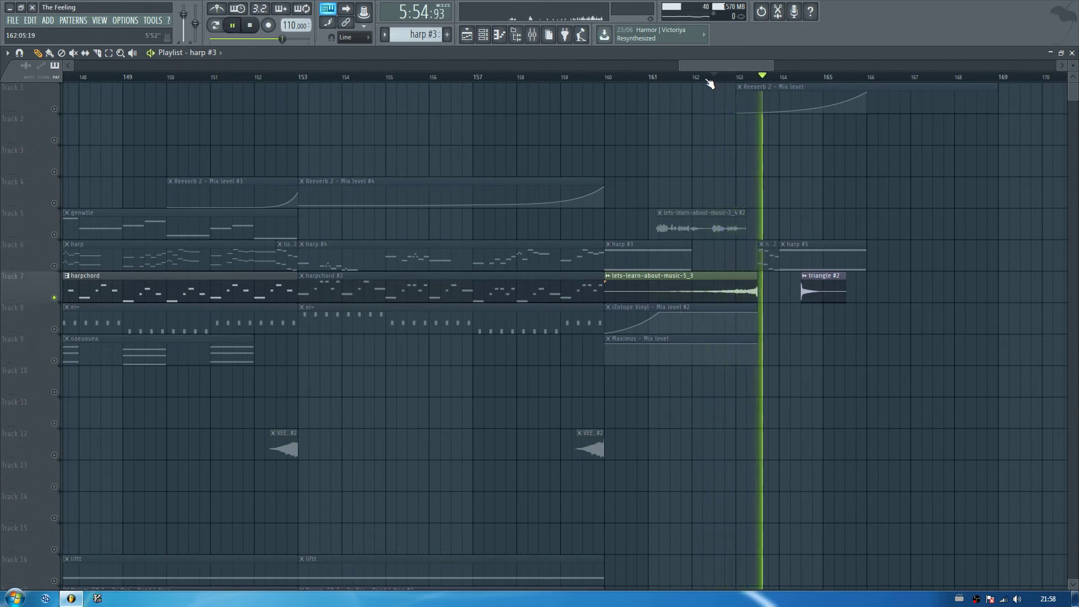
pyautogui.press('space')
pyautogui.scroll(-3, 709, 83)
pyautogui.click(657, 77)
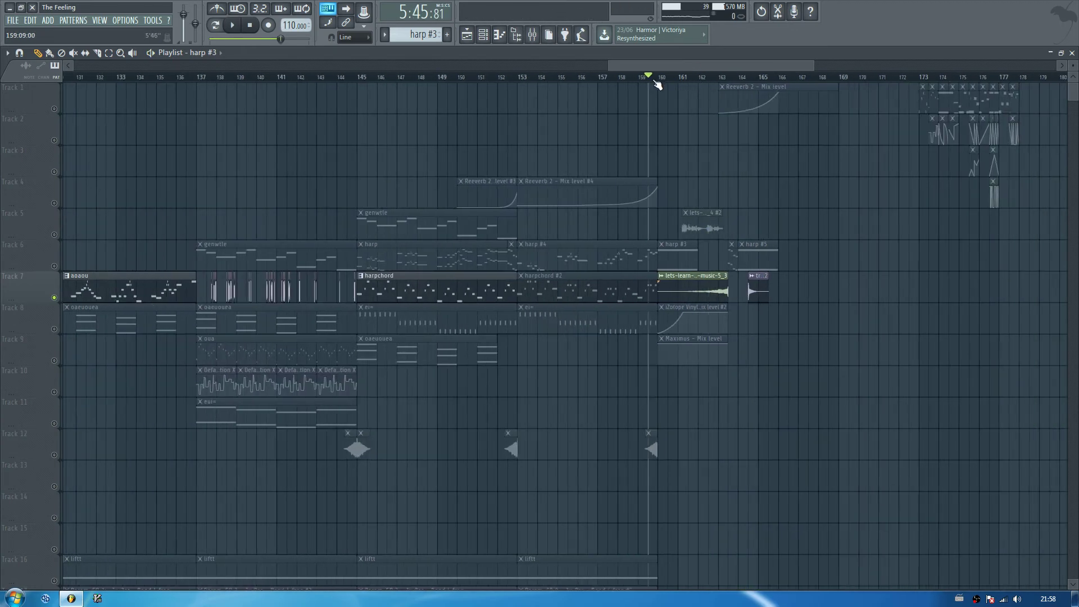
# Step: Place the harp #3 pattern on playlist track 1 at bar 225 and solo that track
pyautogui.rightClick(54, 266)
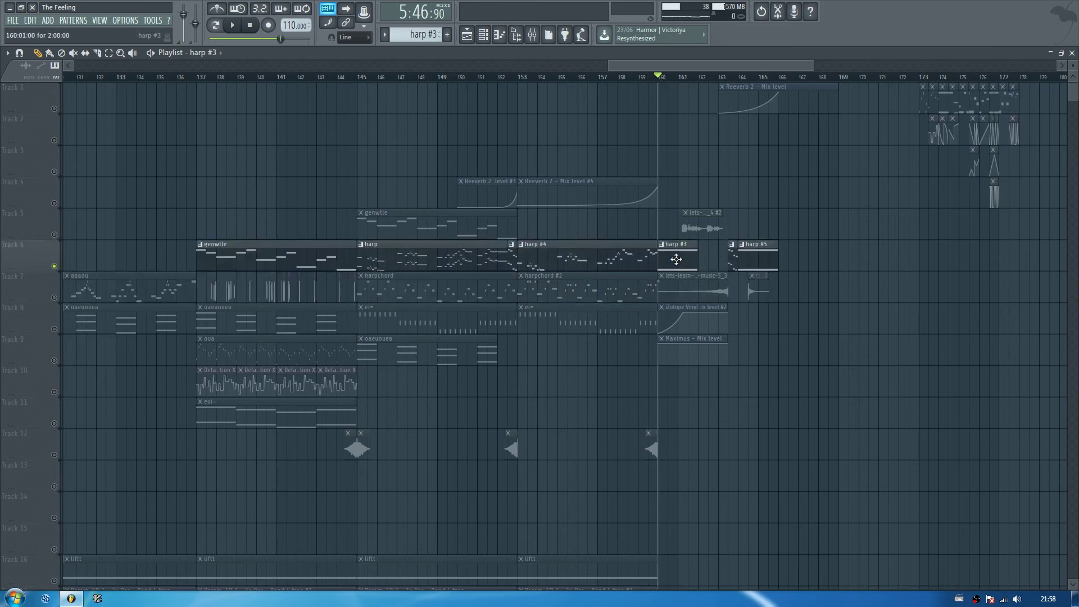
pyautogui.moveTo(634, 66); pyautogui.dragTo(880, 70)
pyautogui.click(775, 104)
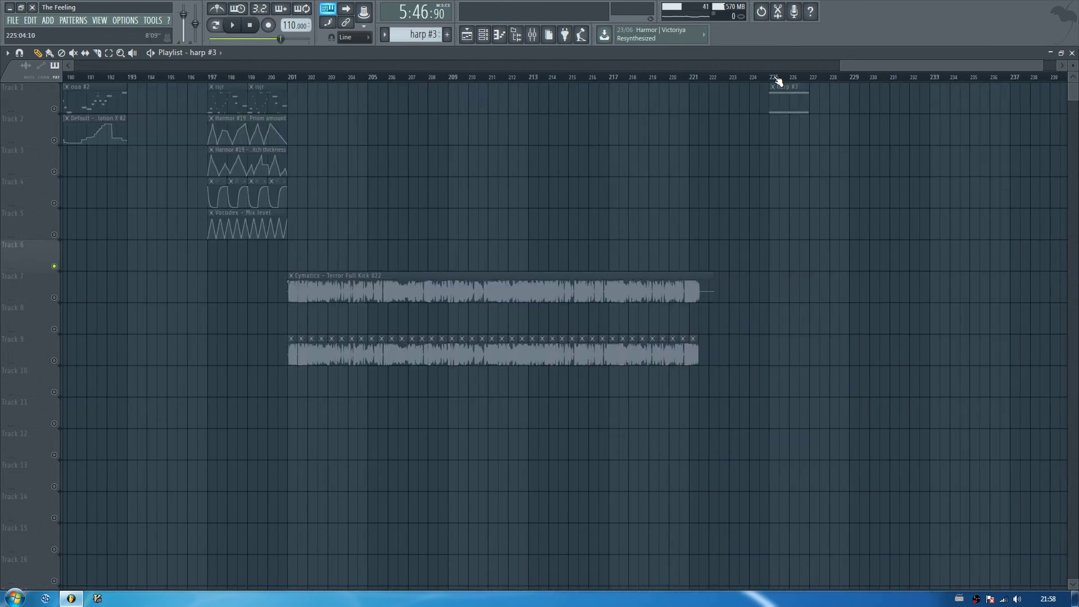
pyautogui.scroll(3, 775, 78)
pyautogui.rightClick(49, 106)
pyautogui.click(37, 106)
pyautogui.rightClick(55, 110)
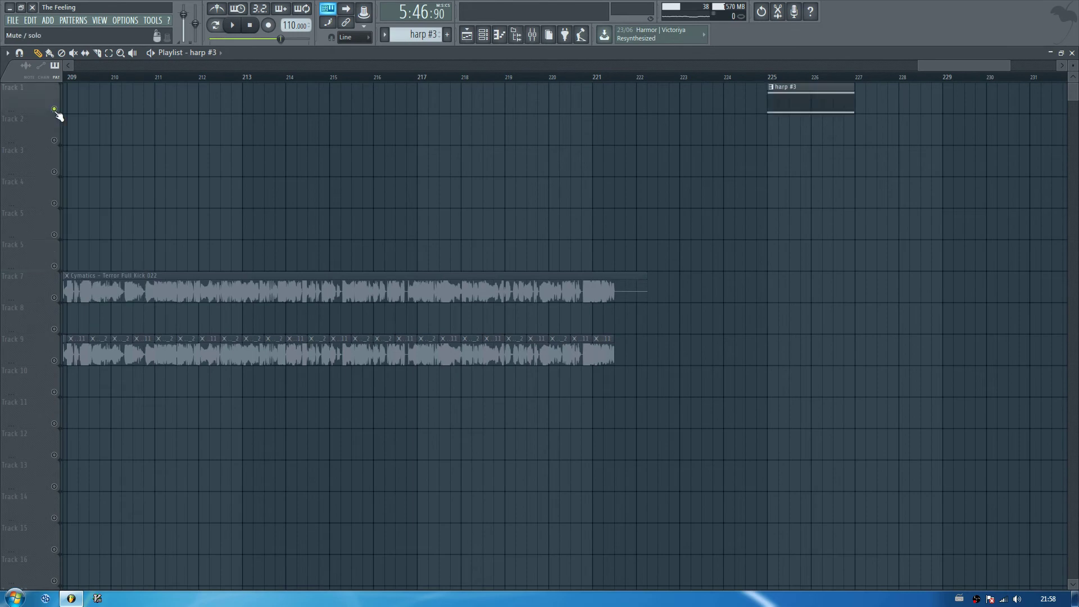
# Step: Shorten the harp #3 clip to one beat and select the time range from bar 225 to bar 233
pyautogui.moveTo(973, 63); pyautogui.dragTo(1001, 64)
pyautogui.moveTo(537, 107); pyautogui.dragTo(378, 99)
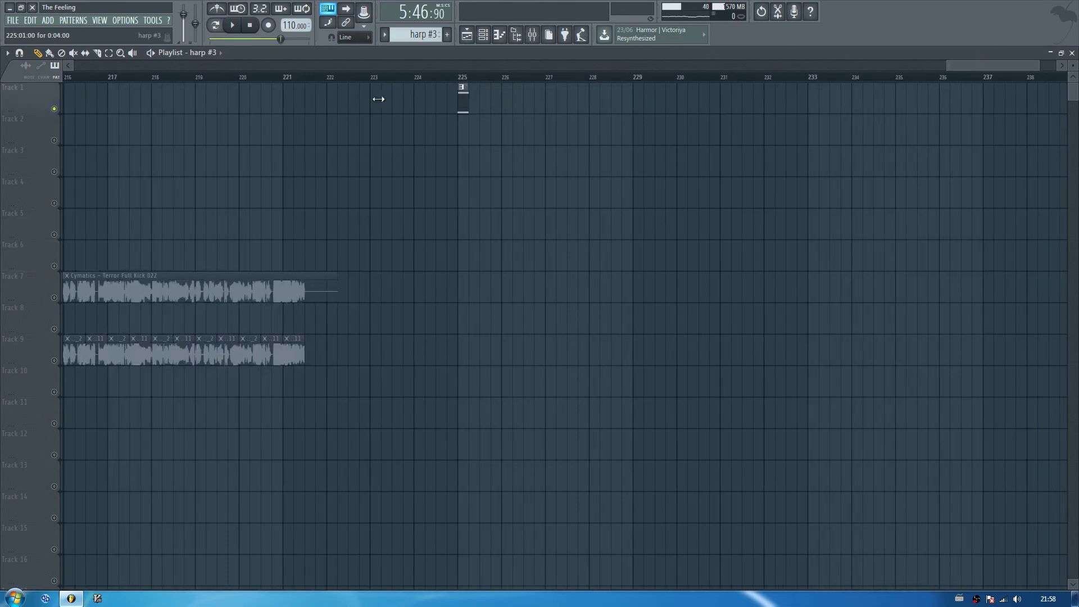
pyautogui.moveTo(462, 83); pyautogui.dragTo(807, 79)
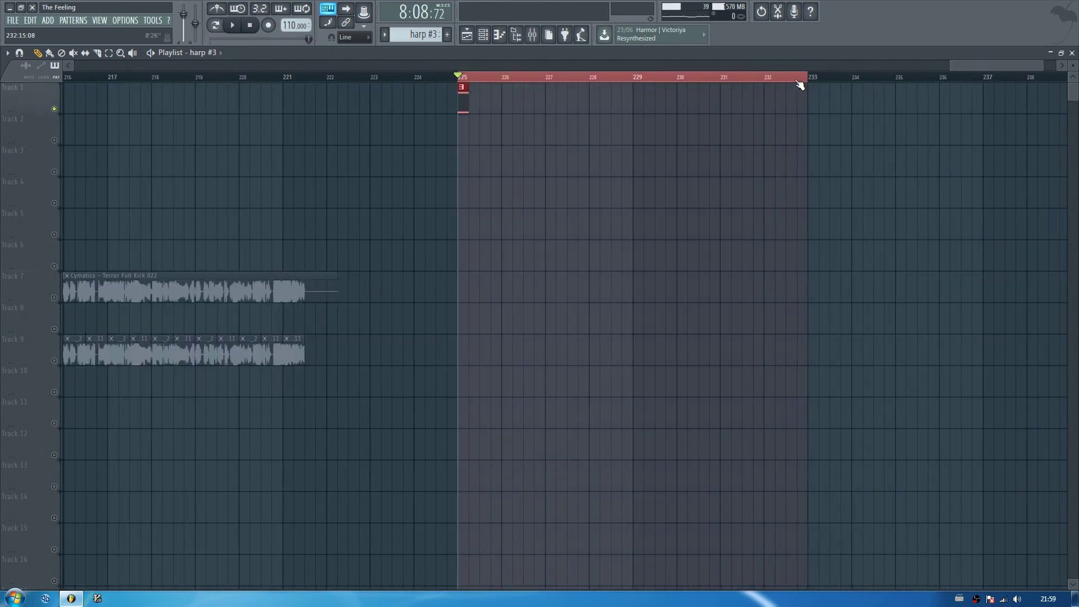
# Step: Open the mixer, play the short harp #3 clip while watching the levels, and stop playback
pyautogui.click(531, 35)
pyautogui.click(319, 340)
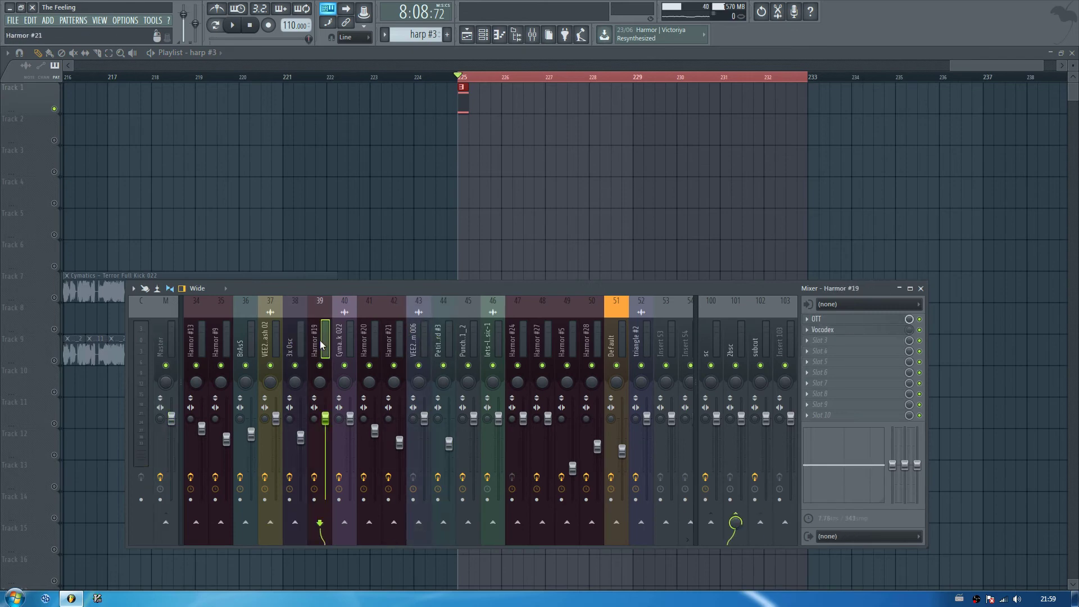
pyautogui.press('space')
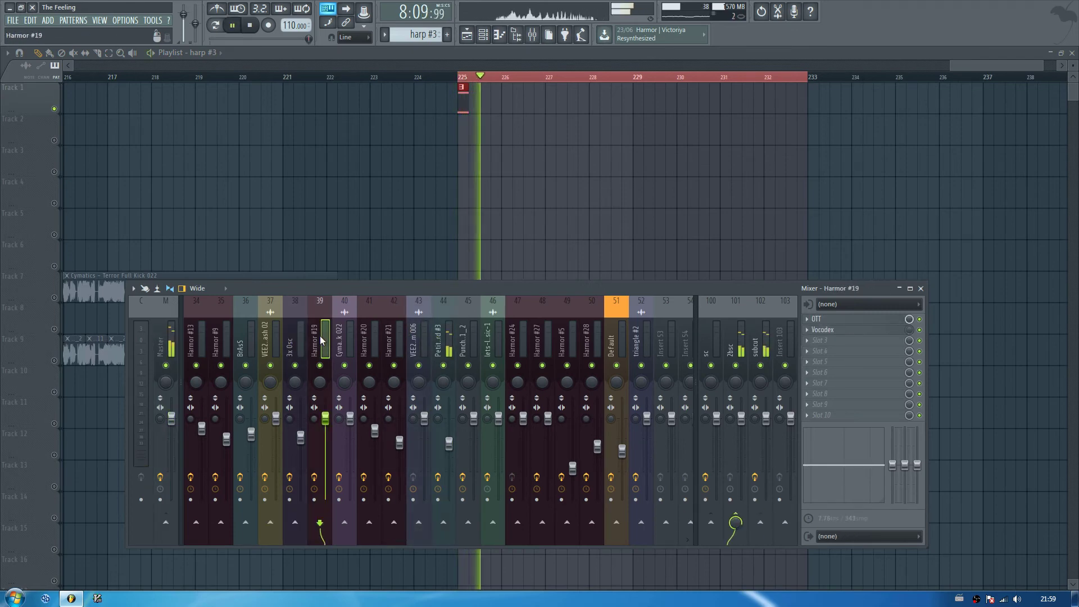
pyautogui.press('space')
# Step: Open Edison on the Master track, set it to record On play, and arm recording
pyautogui.click(166, 338)
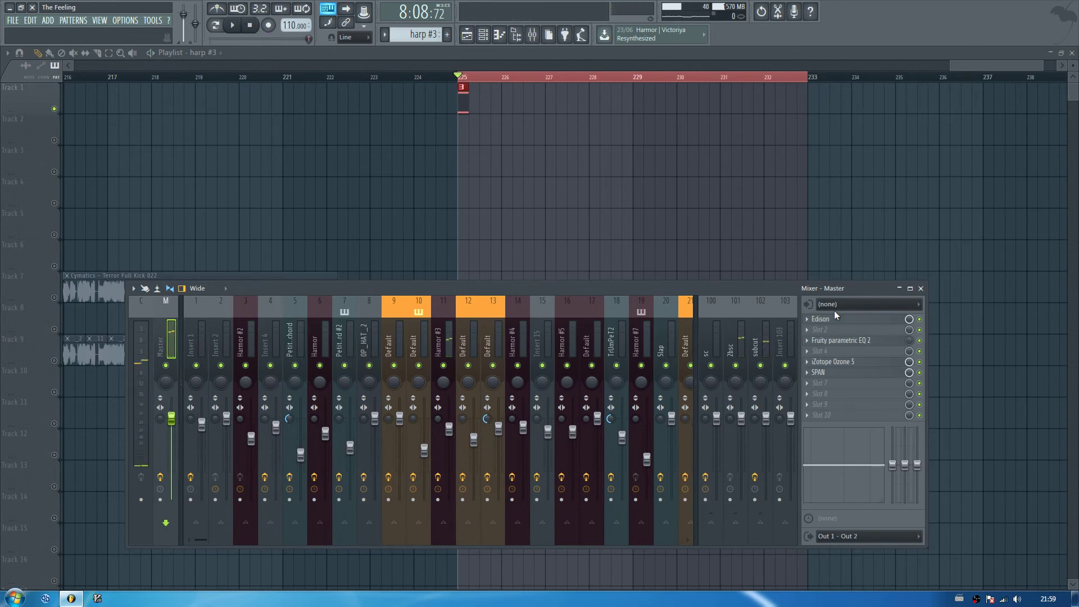
pyautogui.click(826, 319)
pyautogui.click(350, 170)
pyautogui.click(356, 214)
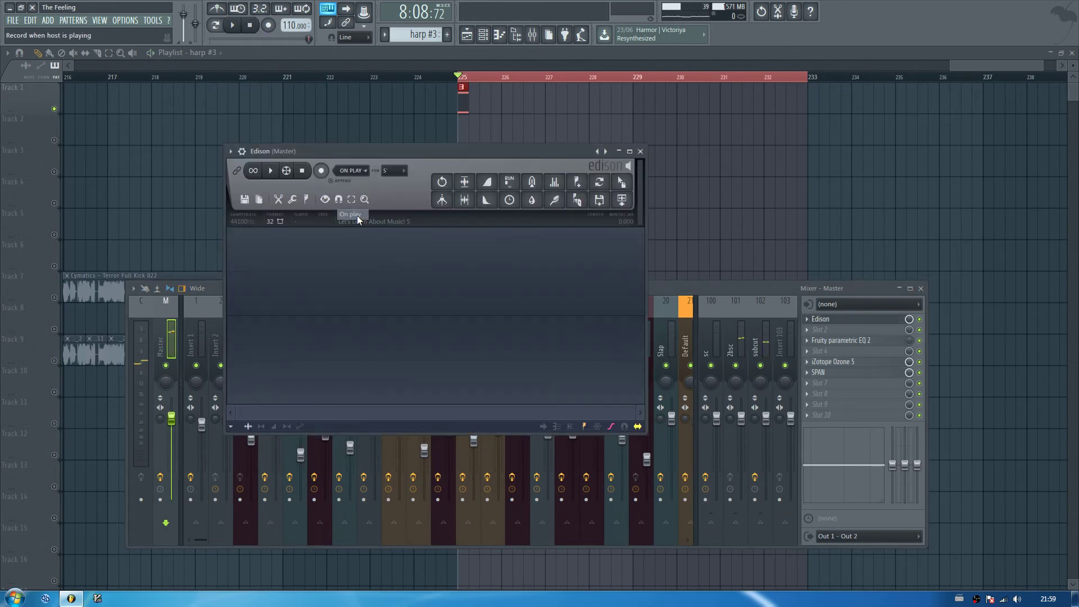
pyautogui.click(321, 171)
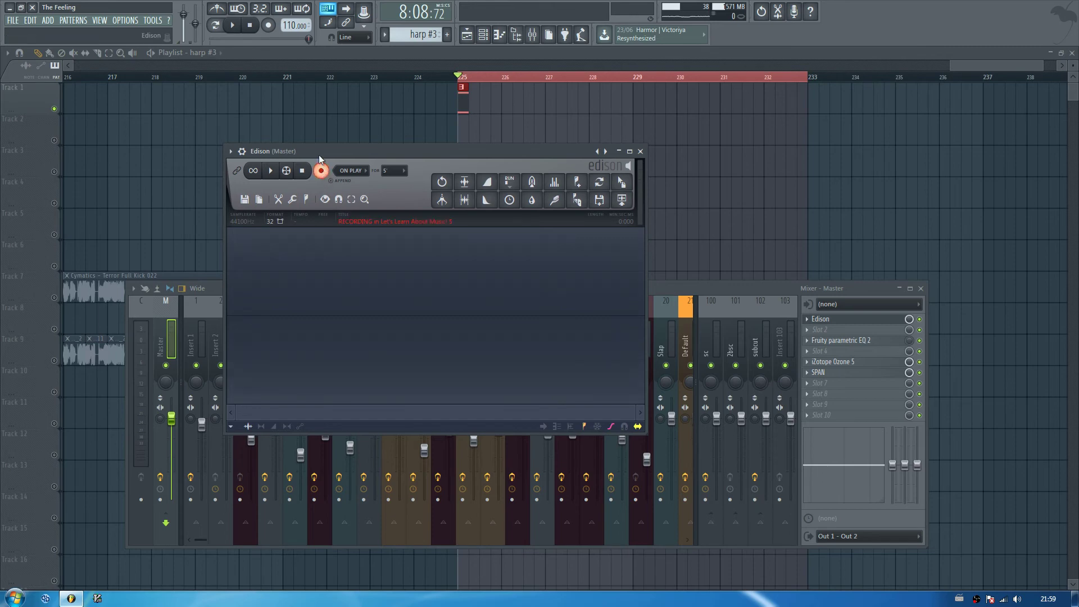
pyautogui.moveTo(323, 152); pyautogui.dragTo(279, 226)
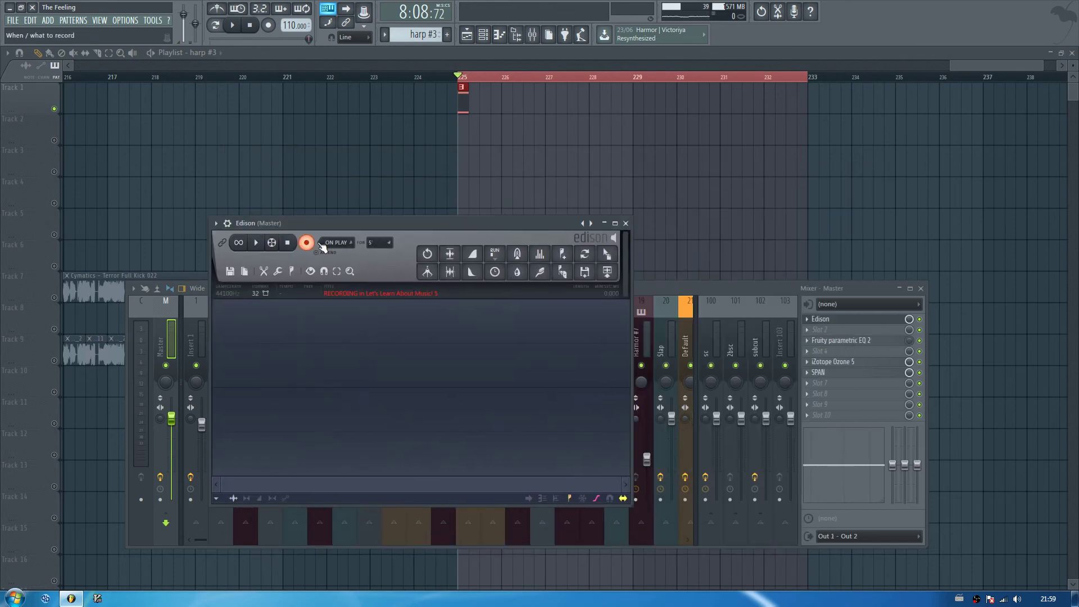
# Step: Record the harp #3 note with its reverb tail in Edison and place the recording on playlist track 2 at bar 225
pyautogui.click(234, 25)
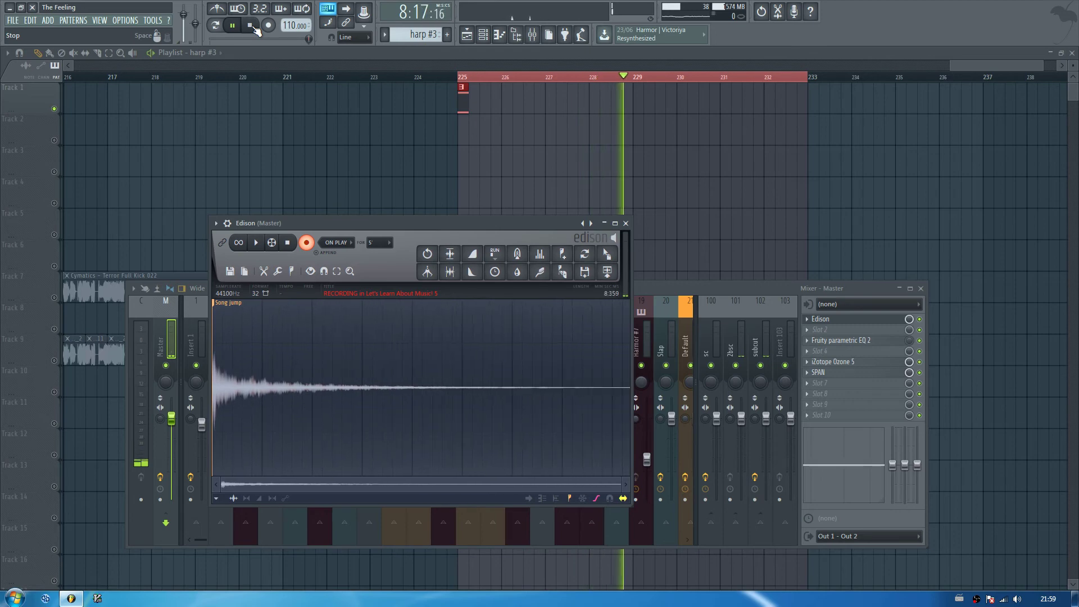
pyautogui.click(254, 28)
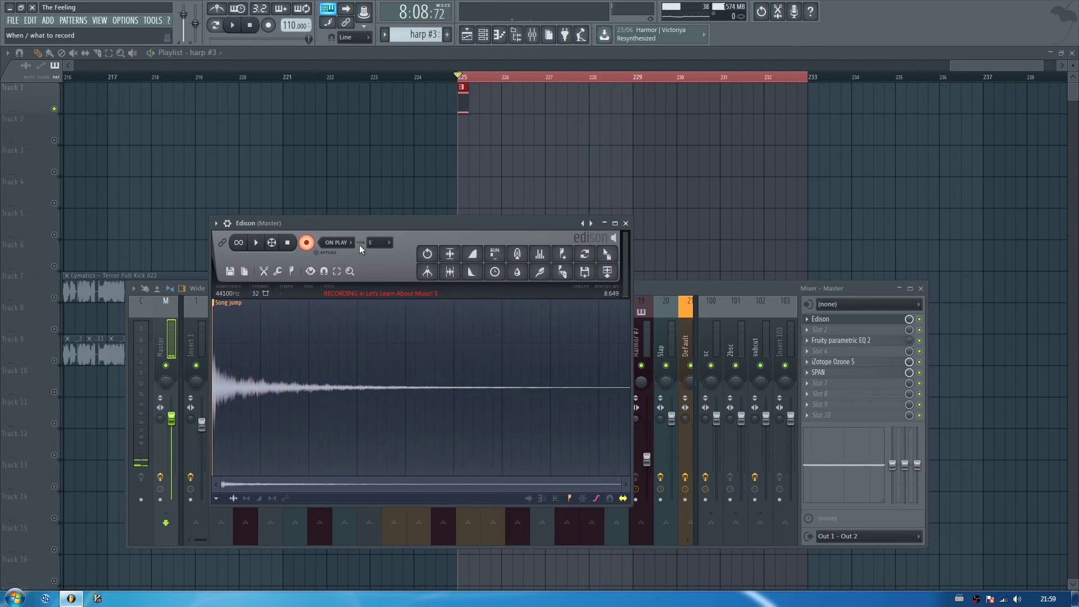
pyautogui.moveTo(507, 212); pyautogui.dragTo(459, 138)
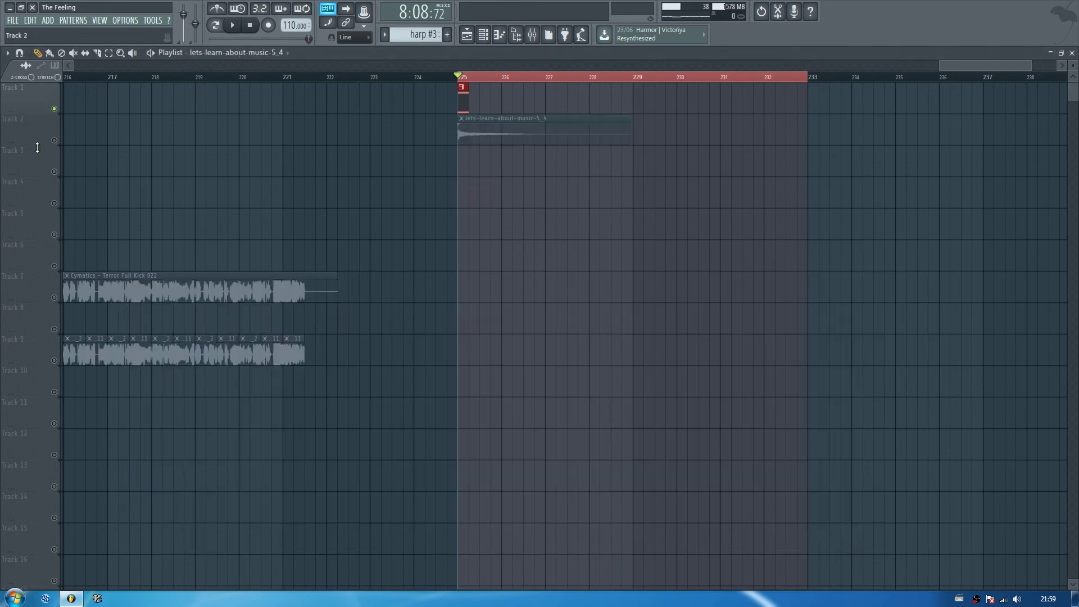
# Step: Look over the recorded waveform in the Master track's Edison, and close Edison and the mixer
pyautogui.click(532, 34)
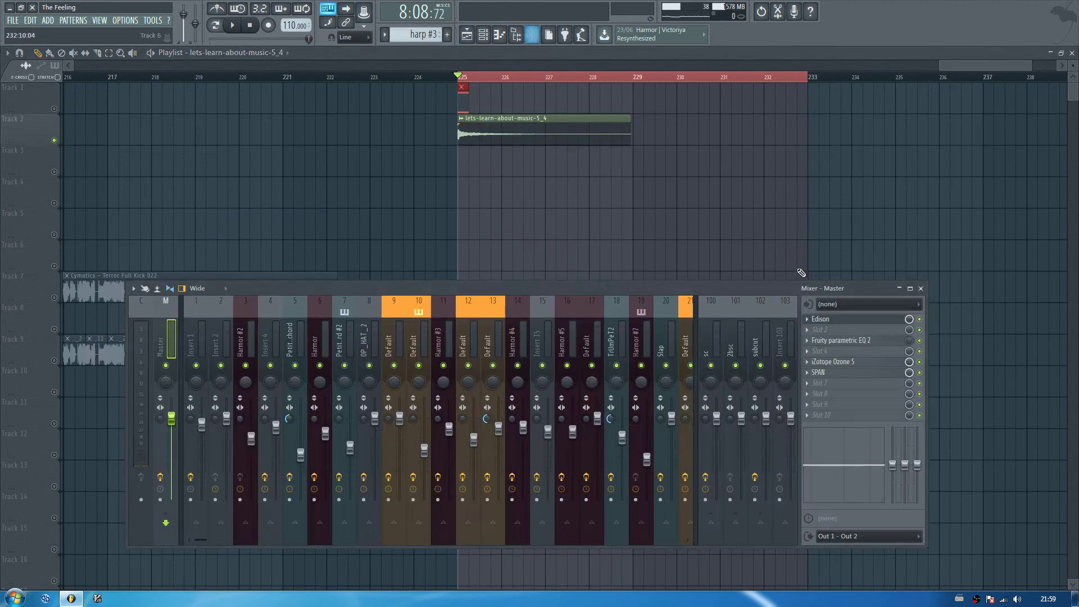
pyautogui.click(826, 319)
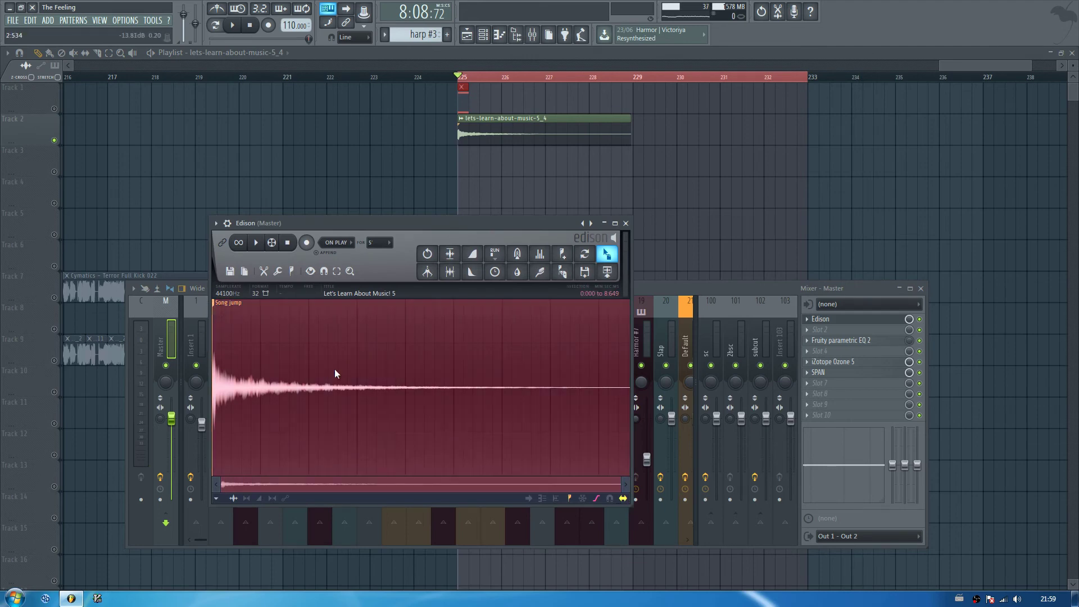
pyautogui.click(626, 223)
pyautogui.click(921, 288)
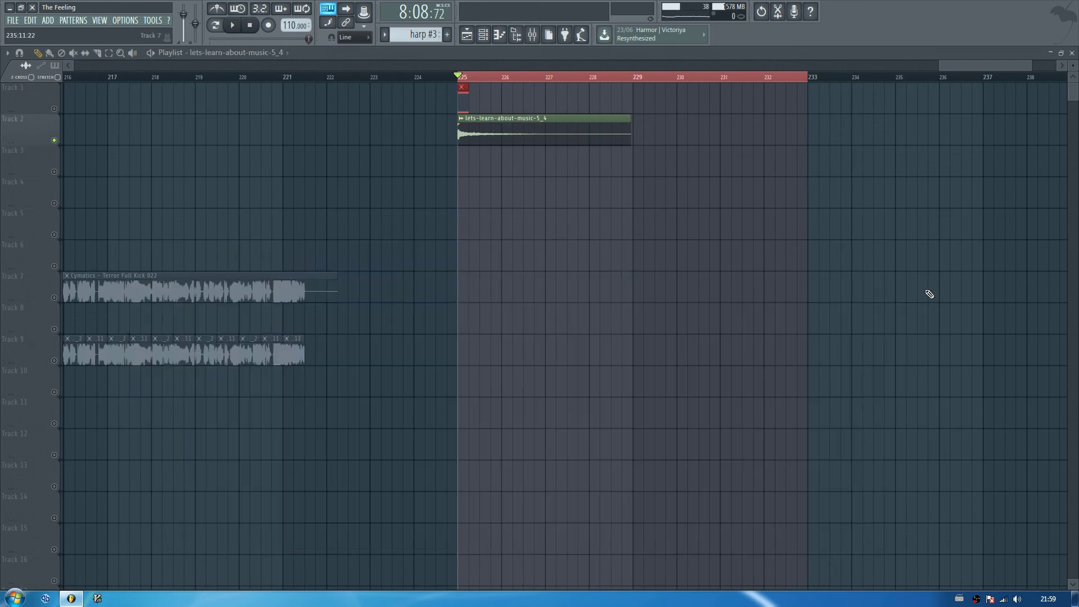
# Step: Reverse the lets-learn-about-music-5_4 sample and play it from midway through bar 226
pyautogui.doubleClick(559, 132)
pyautogui.click(194, 251)
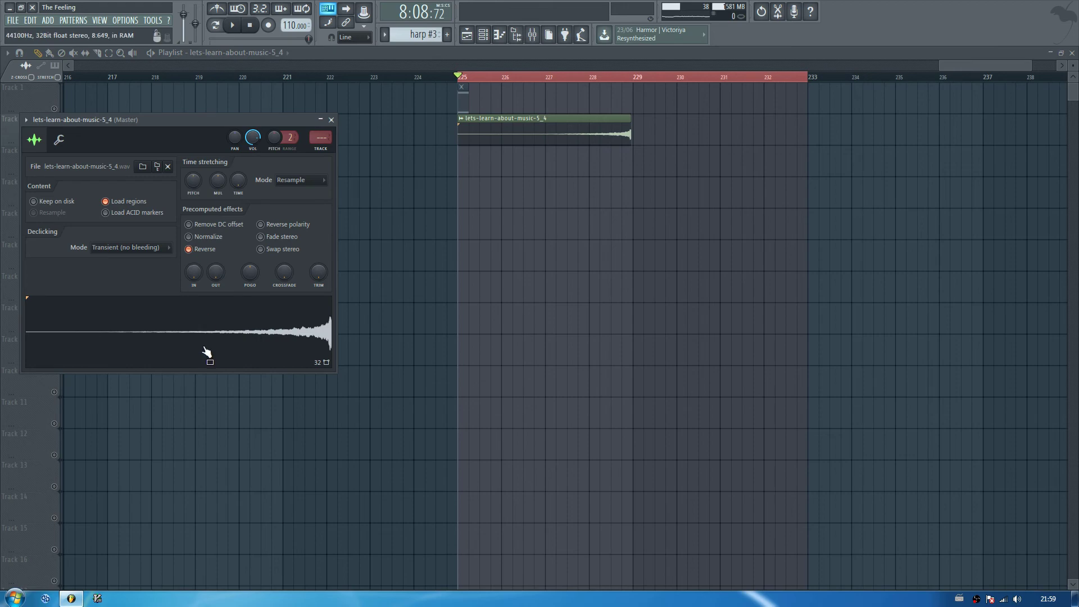
pyautogui.click(331, 119)
pyautogui.moveTo(535, 79)
pyautogui.mouseDown()
pyautogui.moveTo(601, 79)
pyautogui.moveTo(525, 83)
pyautogui.mouseUp()
pyautogui.press('space')
# Step: Delete the recorded clip and the harp #3 clip at bar 225, and unsolo track 2
pyautogui.rightClick(488, 134)
pyautogui.rightClick(463, 100)
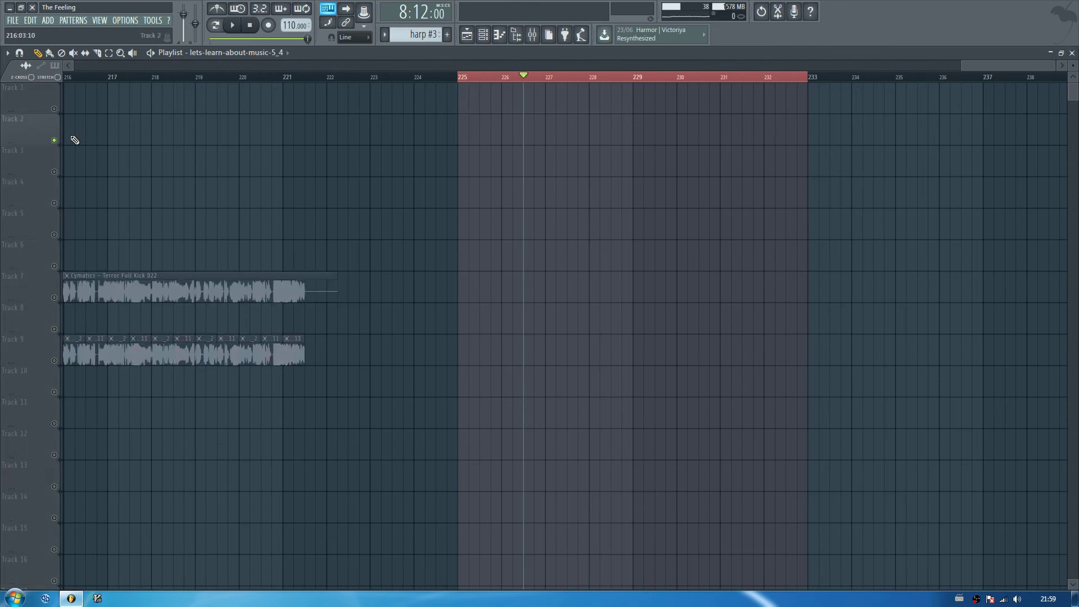
pyautogui.rightClick(54, 140)
pyautogui.click(51, 140)
# Step: Solo track 7 and play the reversed lets-learn-about-music-5_3 #2 clip from about bar 62
pyautogui.scroll(-4, 150, 79)
pyautogui.moveTo(899, 67); pyautogui.dragTo(431, 65)
pyautogui.scroll(-3, 497, 271)
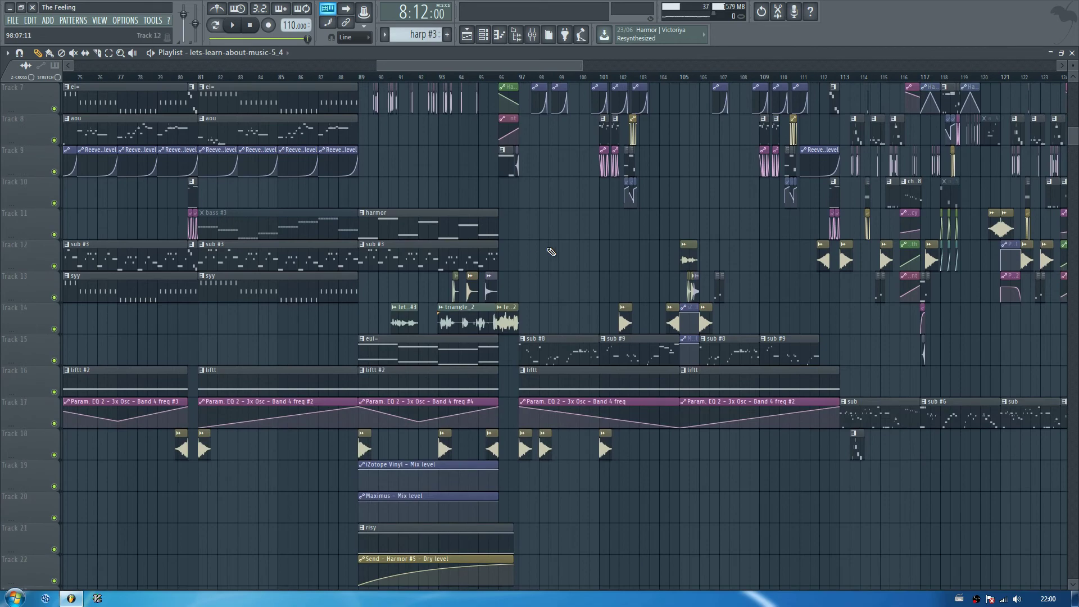
pyautogui.moveTo(509, 77); pyautogui.dragTo(239, 78)
pyautogui.scroll(4, 396, 87)
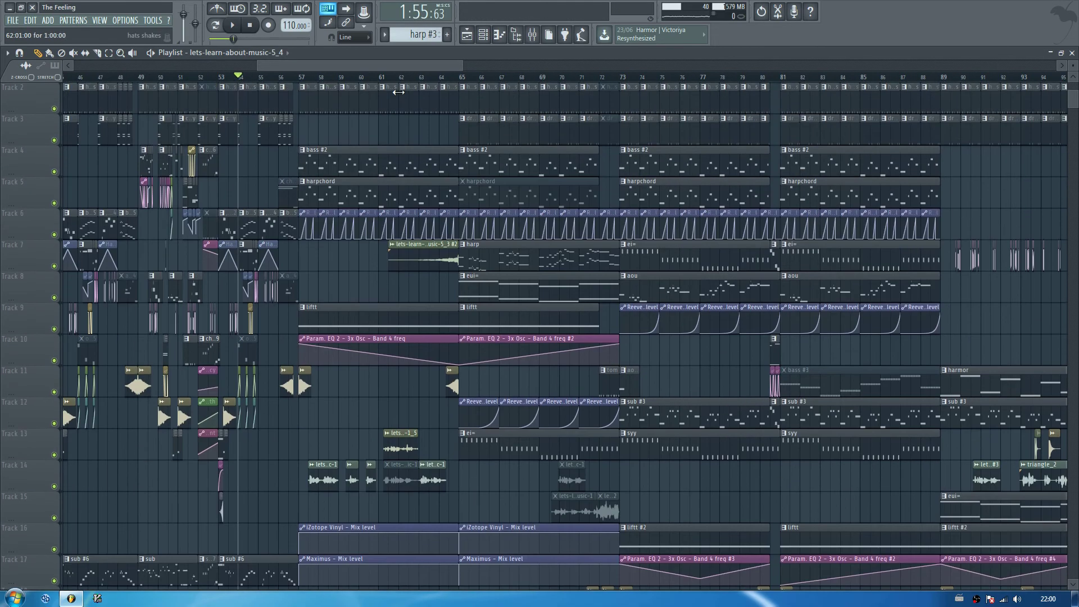
pyautogui.scroll(3, 396, 79)
pyautogui.click(390, 78)
pyautogui.rightClick(55, 265)
pyautogui.press('space')
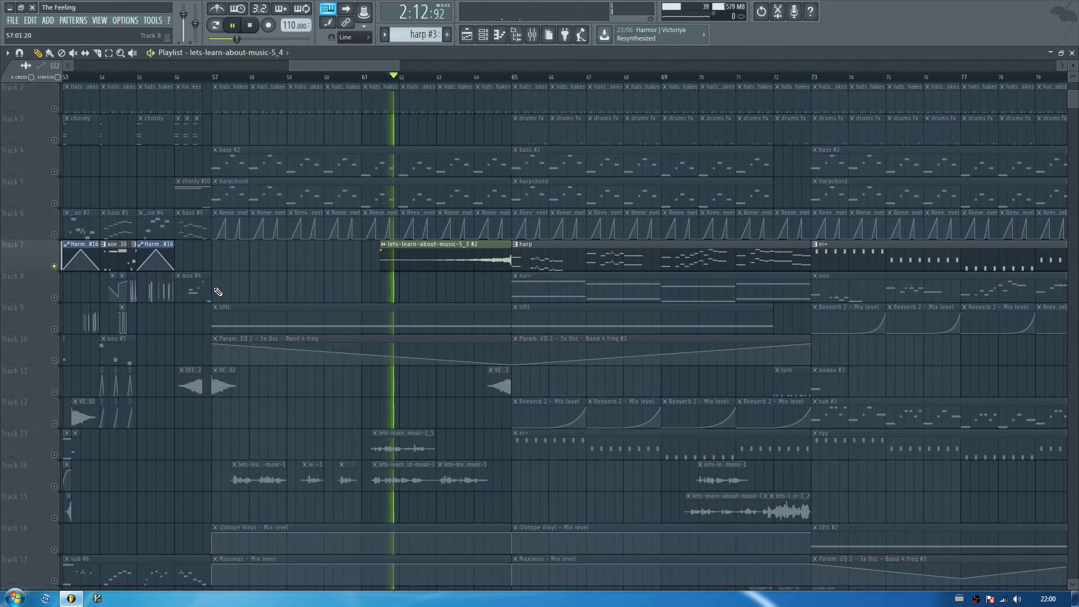
# Step: Inspect the time stretching and Reverse settings of the lets-learn-about-music-5_3 #2 sample, close them, and stop playback
pyautogui.doubleClick(465, 256)
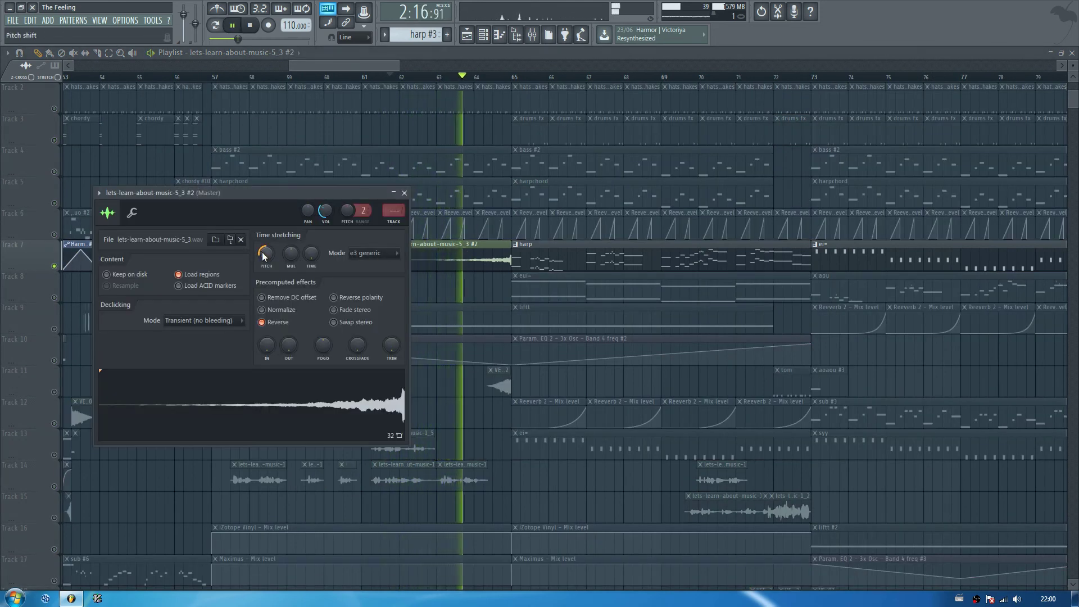
pyautogui.click(405, 192)
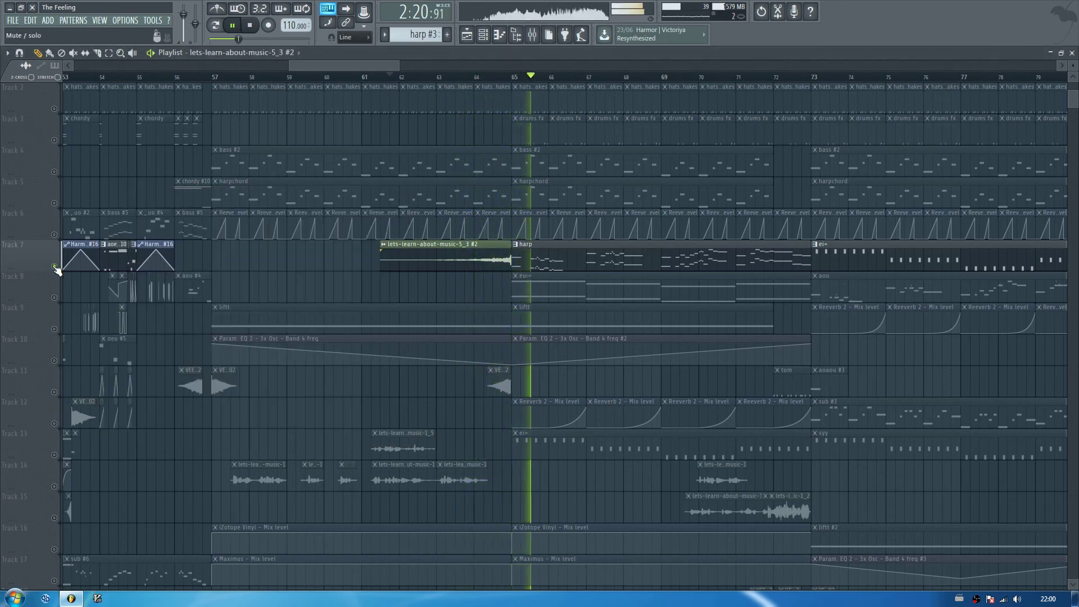
pyautogui.press('space')
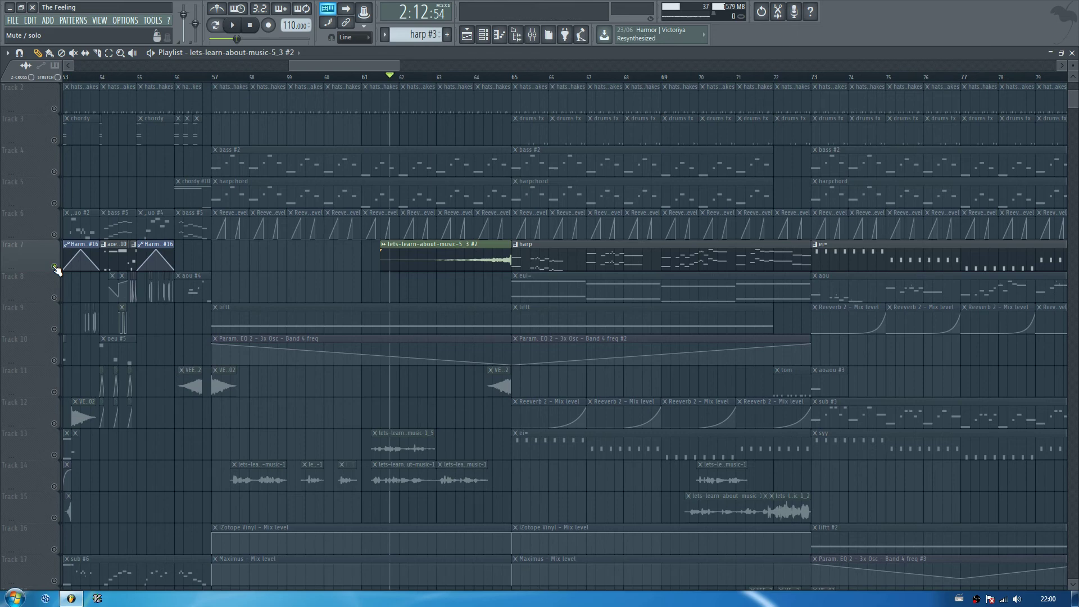
# Step: Open the harp pattern at bar 65 in the piano roll, play its opening phrase, and stop playback
pyautogui.click(513, 77)
pyautogui.doubleClick(545, 255)
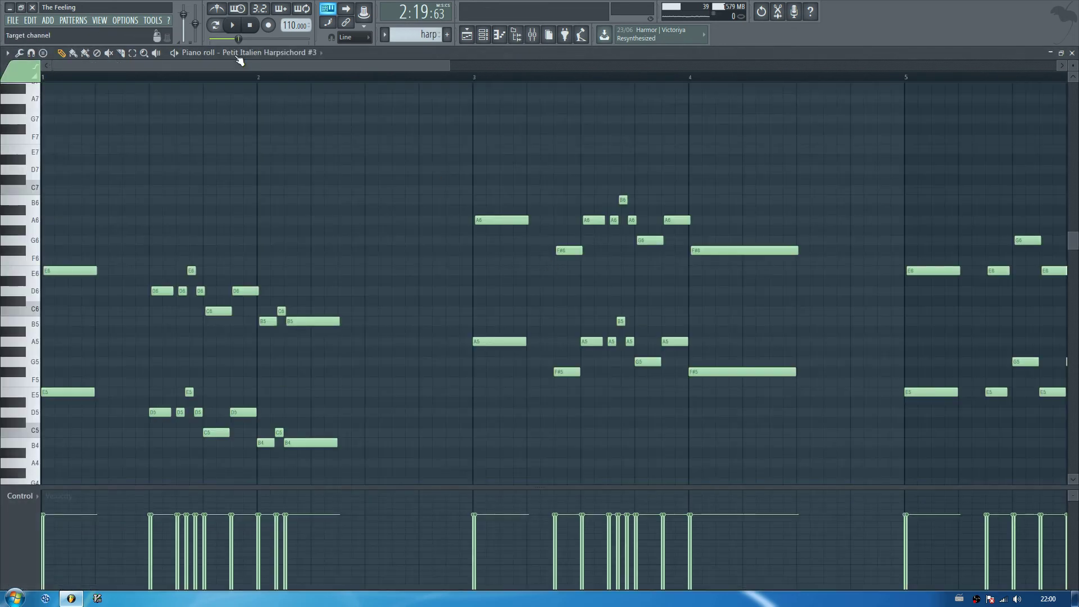
pyautogui.press('space')
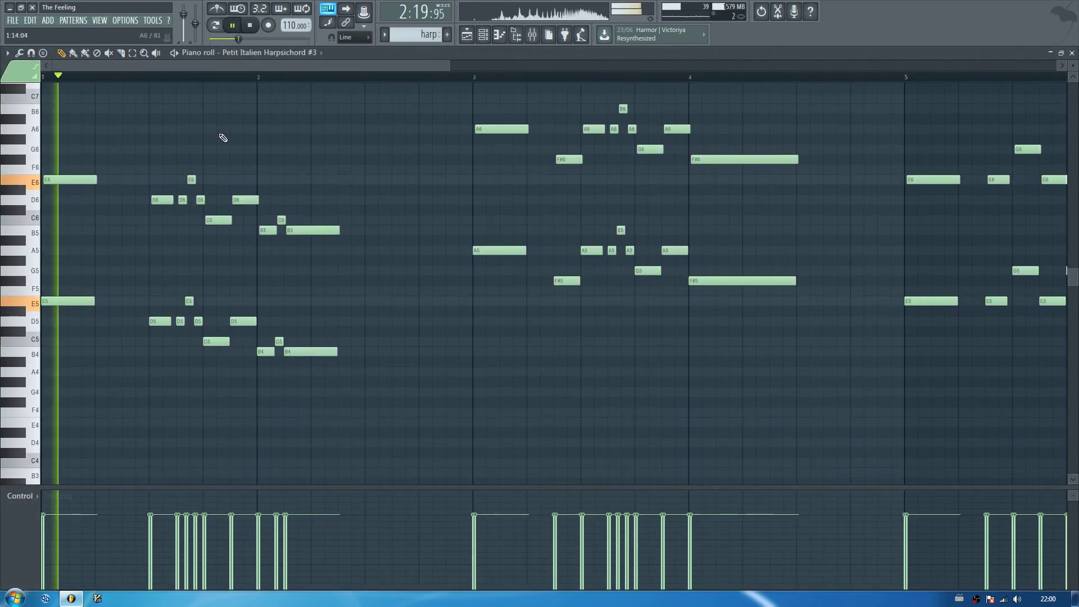
pyautogui.keyDown('ctrl'); pyautogui.scroll(-2, 212, 84); pyautogui.keyUp('ctrl')
pyautogui.scroll(1, 207, 87)
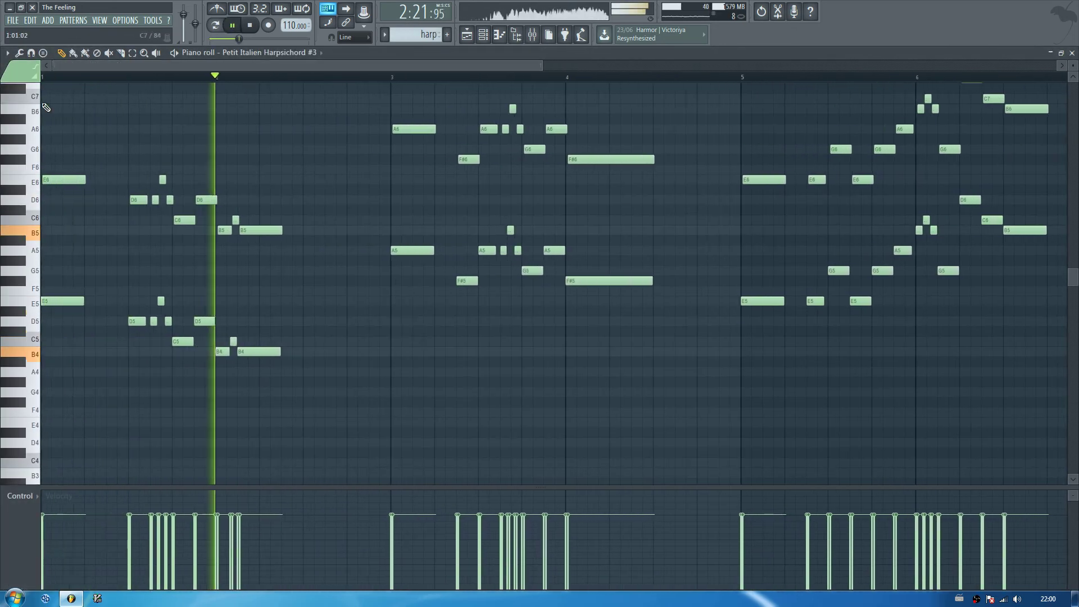
pyautogui.press('space')
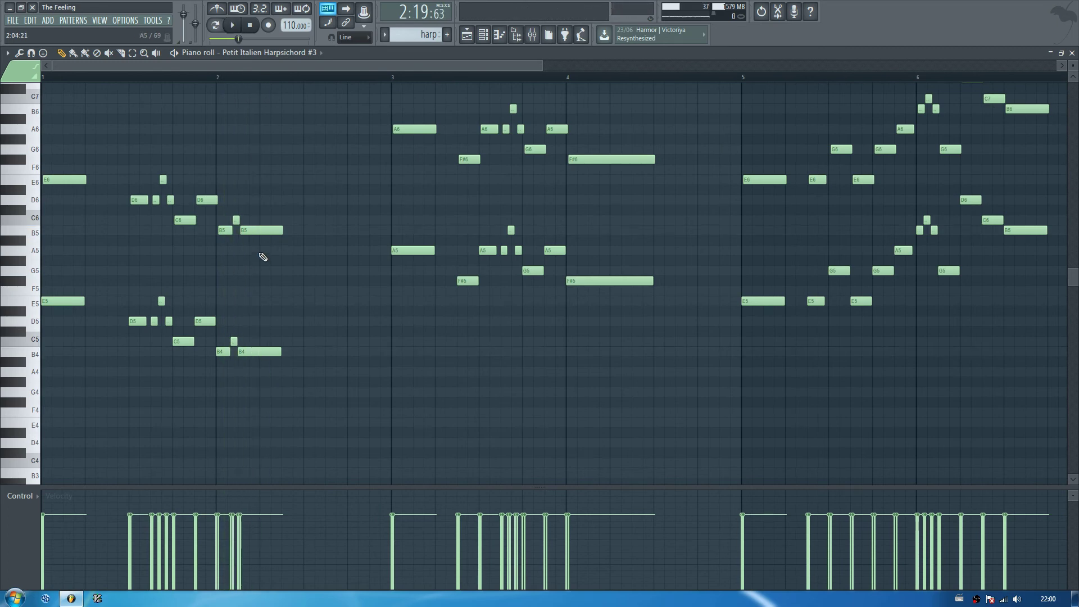
# Step: Delete the upper-octave notes of the harp pattern's first phrase and copy the lower notes one octave up in their place
pyautogui.rightClick(262, 231)
pyautogui.rightClick(225, 231)
pyautogui.rightClick(185, 220)
pyautogui.rightClick(207, 200)
pyautogui.rightClick(171, 201)
pyautogui.rightClick(139, 200)
pyautogui.rightClick(163, 179)
pyautogui.rightClick(64, 180)
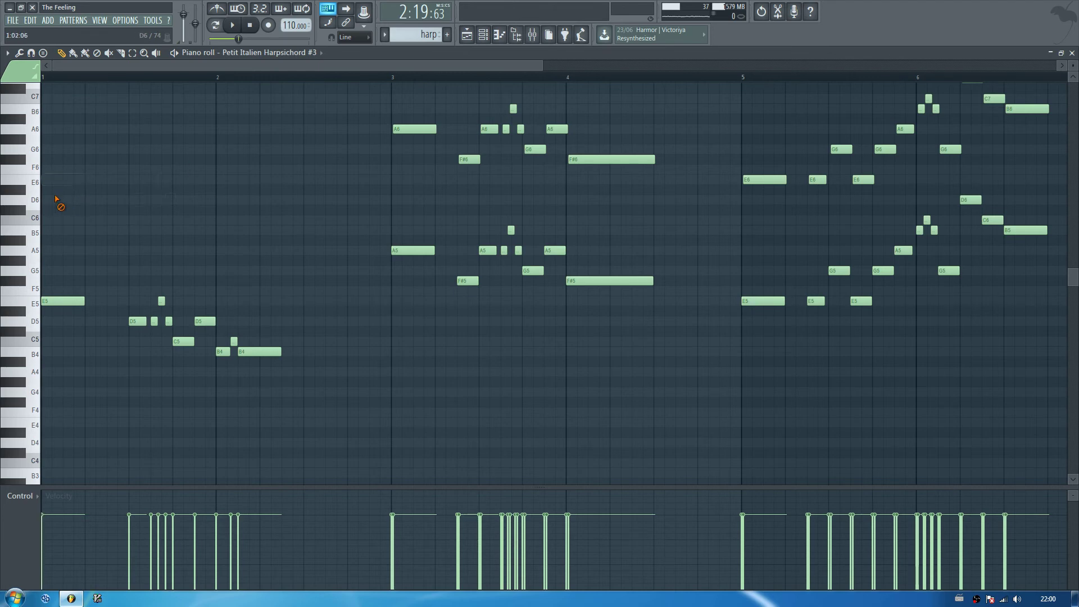
pyautogui.moveTo(350, 427); pyautogui.dragTo(25, 179)
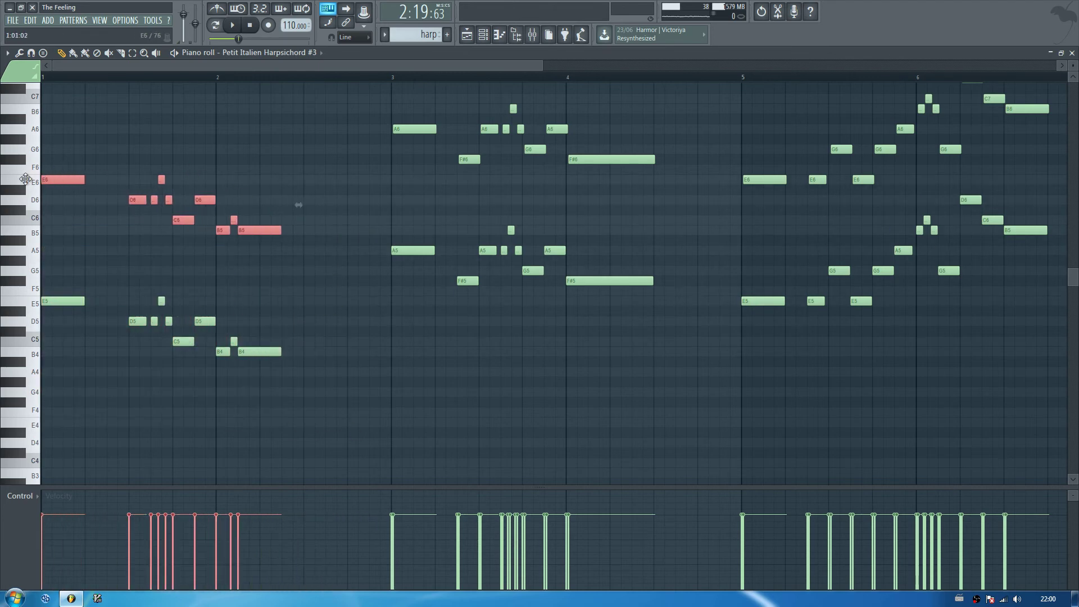
# Step: With snap at 1/6 step, shift the upper-octave notes one 1/6 step to the right, and return the snap to Line
pyautogui.click(355, 40)
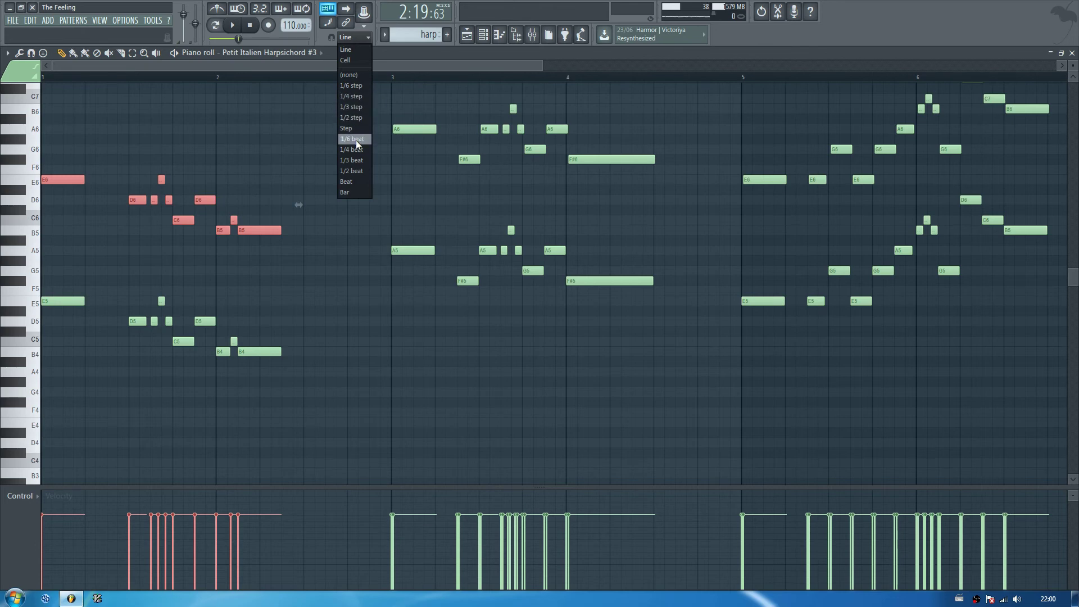
pyautogui.click(351, 85)
pyautogui.moveTo(541, 66); pyautogui.dragTo(145, 68)
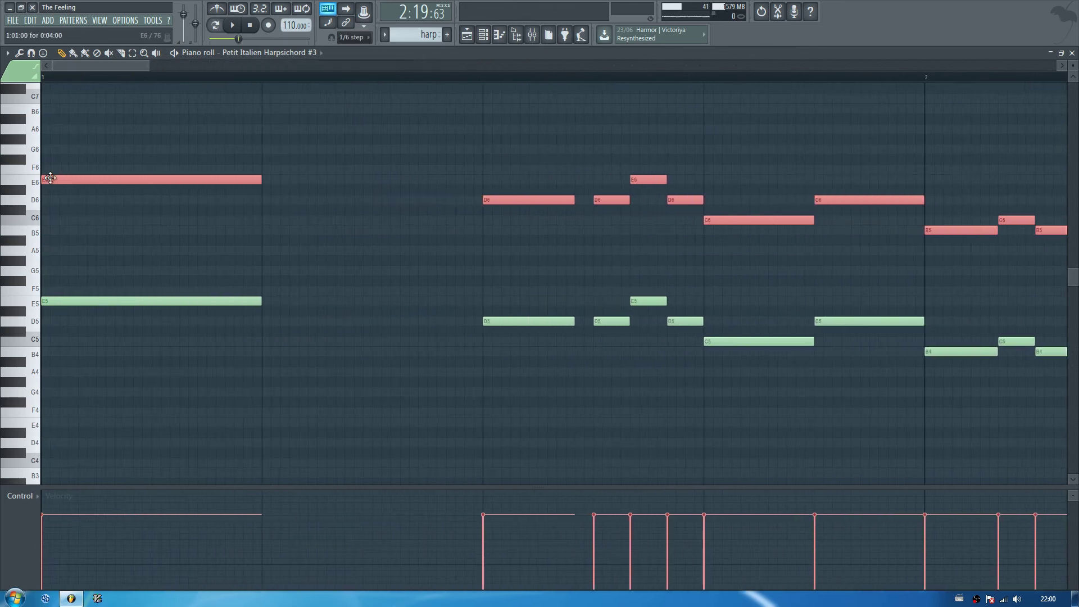
pyautogui.moveTo(50, 178); pyautogui.dragTo(55, 179)
pyautogui.click(351, 37)
pyautogui.click(349, 51)
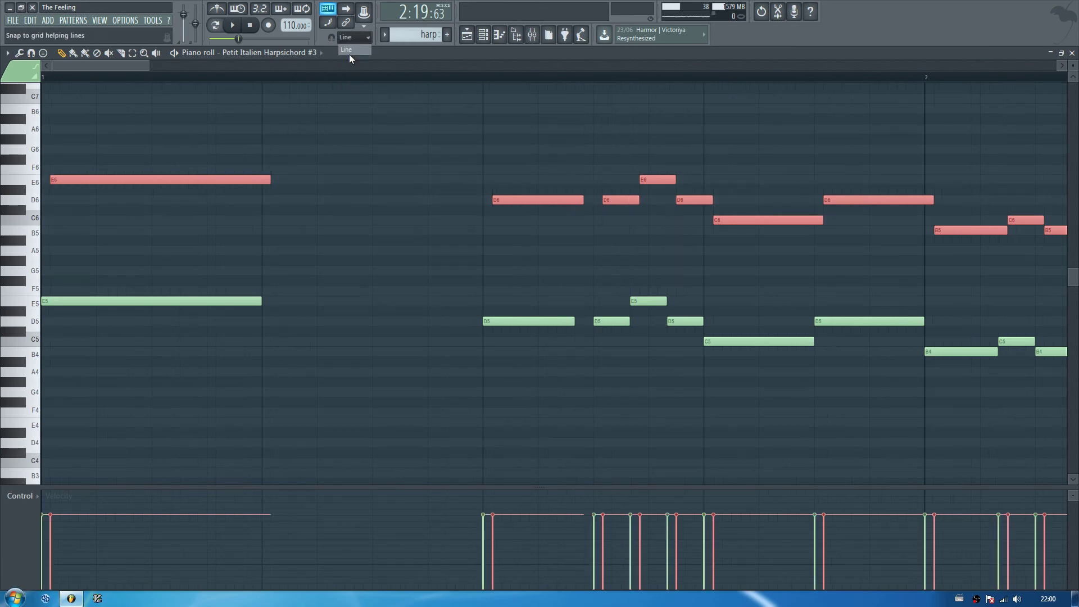
pyautogui.scroll(-3, 301, 74)
pyautogui.scroll(4, 302, 74)
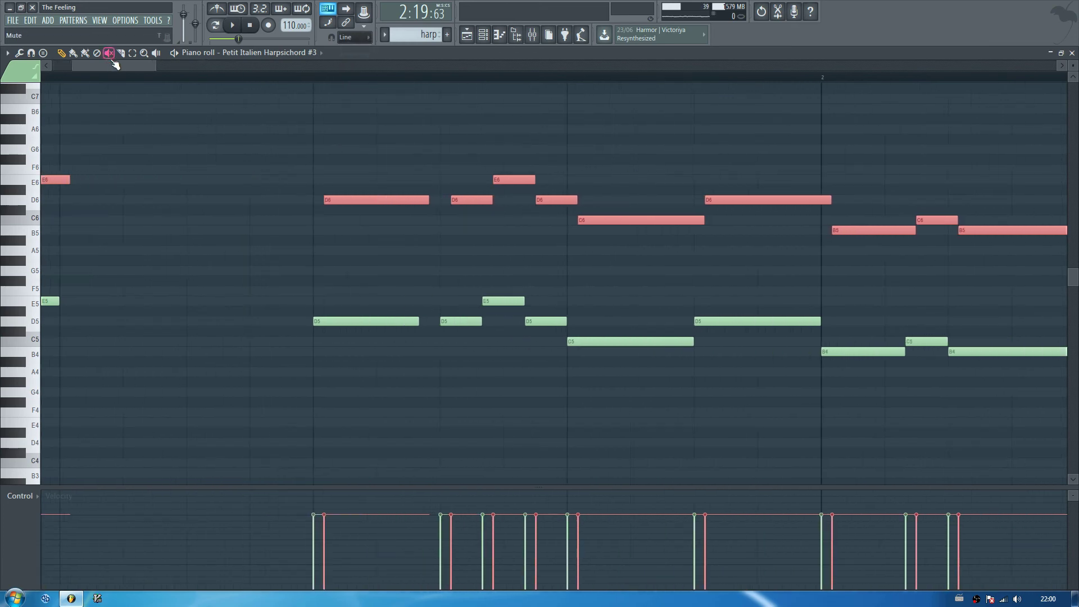
# Step: Nudge the harp pattern's upper-octave notes earlier until their starts line up with the lower-octave notes
pyautogui.moveTo(111, 65); pyautogui.dragTo(59, 73)
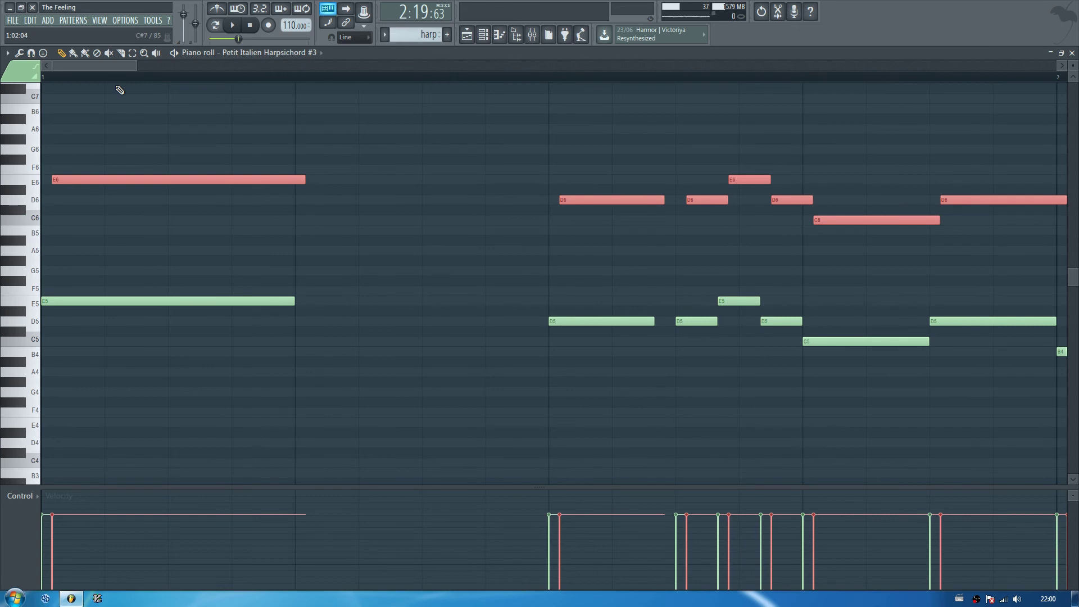
pyautogui.hscroll(5, 120, 90)
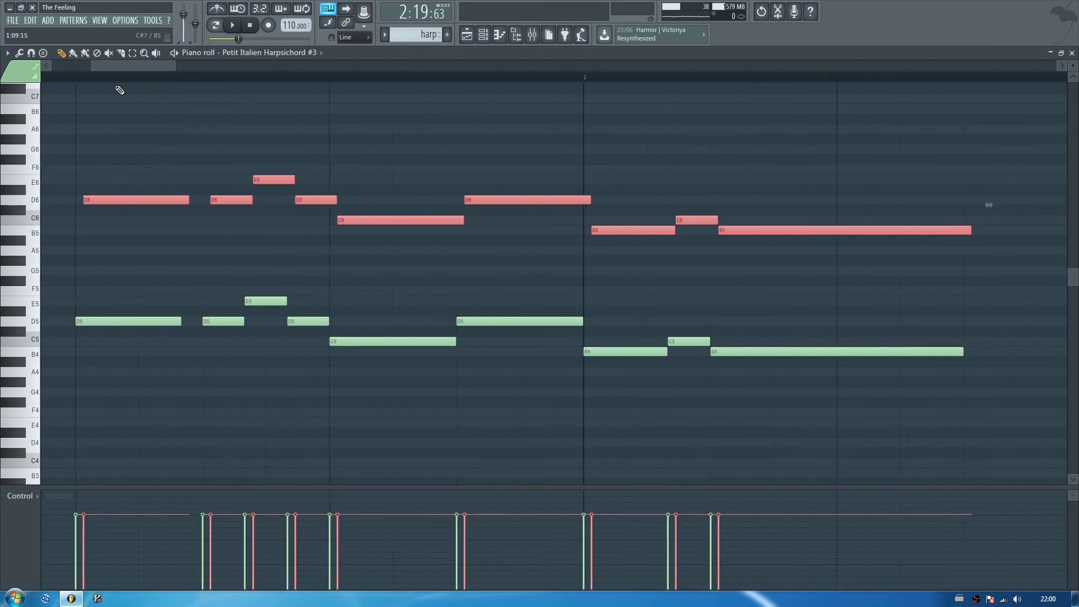
pyautogui.hotkey('shift', 'Left')
pyautogui.hotkey('shift', 'Left')
pyautogui.hotkey('shift', 'Left')
pyautogui.hotkey('shift', 'Left')
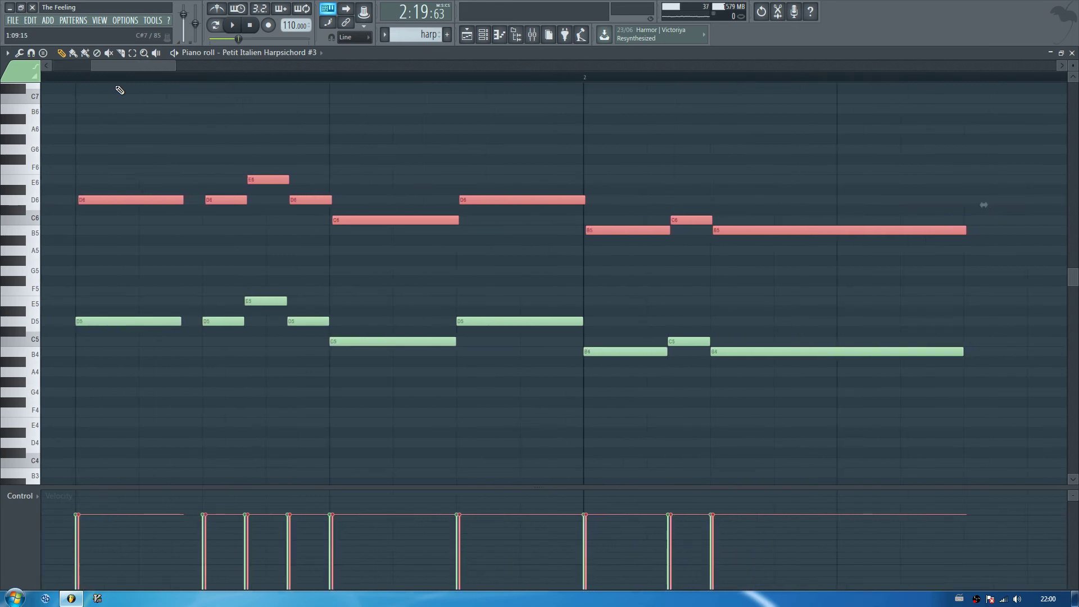
pyautogui.hotkey('shift', 'Left')
# Step: Set the snap to 1/6 step and shift the upper-octave notes one 1/6 step later
pyautogui.click(353, 37)
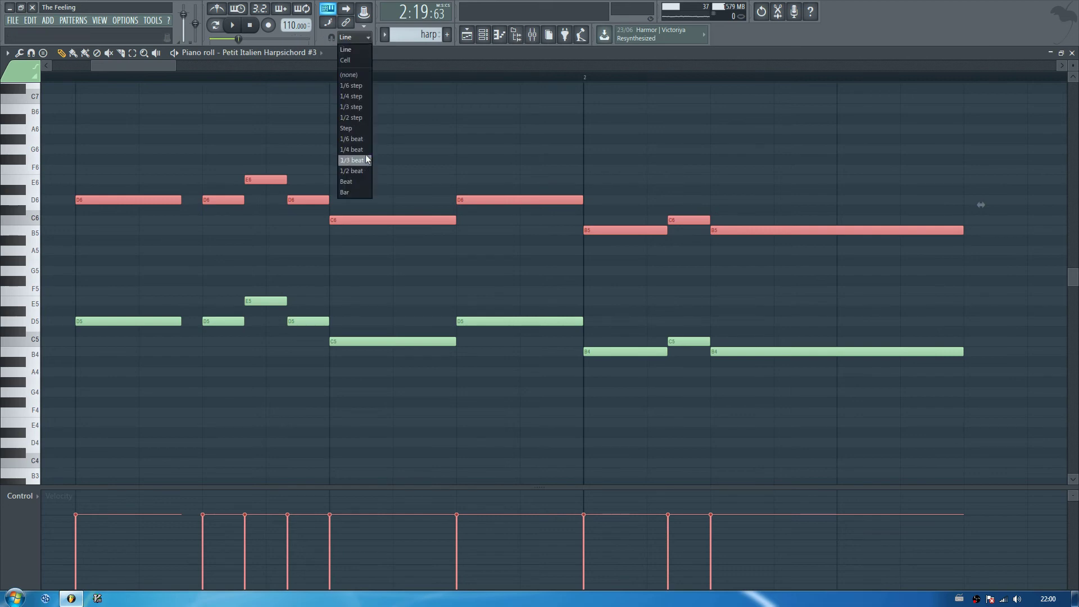
pyautogui.click(354, 85)
pyautogui.moveTo(339, 220); pyautogui.dragTo(350, 220)
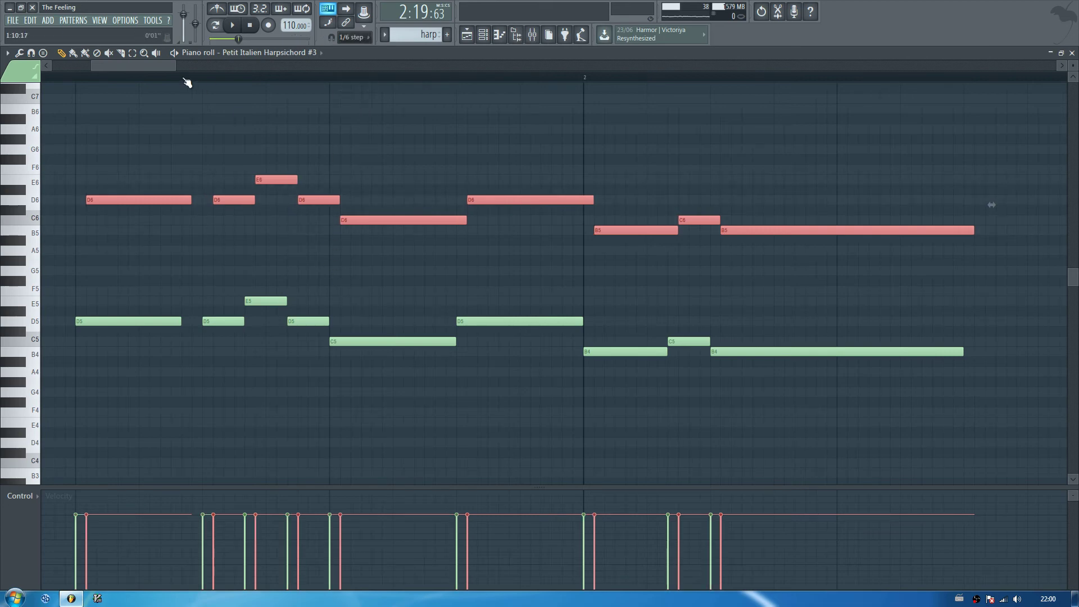
# Step: Play the offset octave phrase from its start in pattern mode, stop playback, and return to song mode
pyautogui.moveTo(168, 66); pyautogui.dragTo(129, 63)
pyautogui.click(216, 27)
pyautogui.press('space')
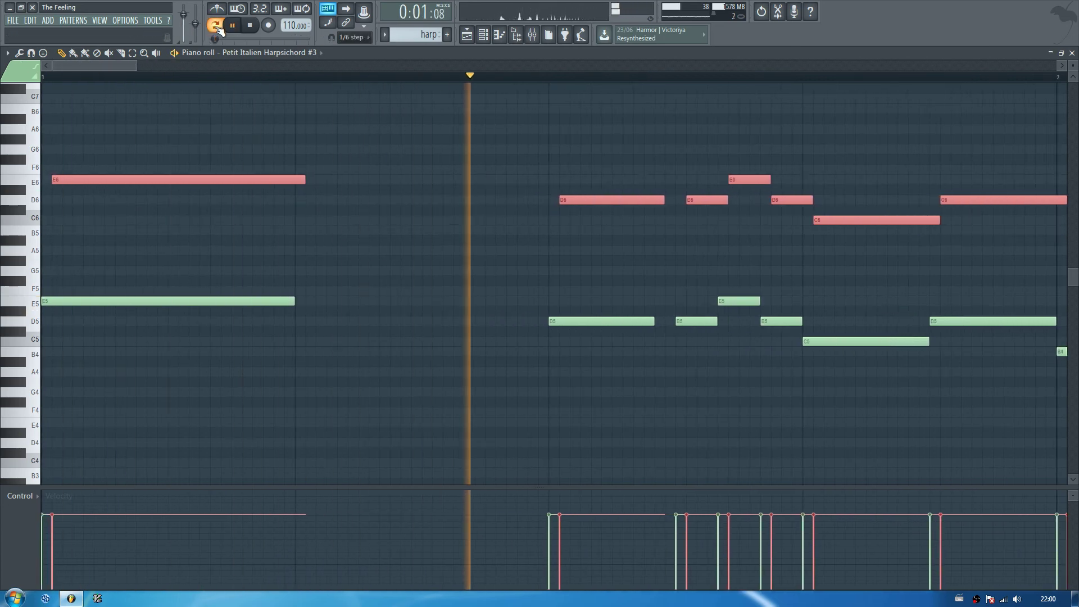
pyautogui.press('space')
pyautogui.click(214, 25)
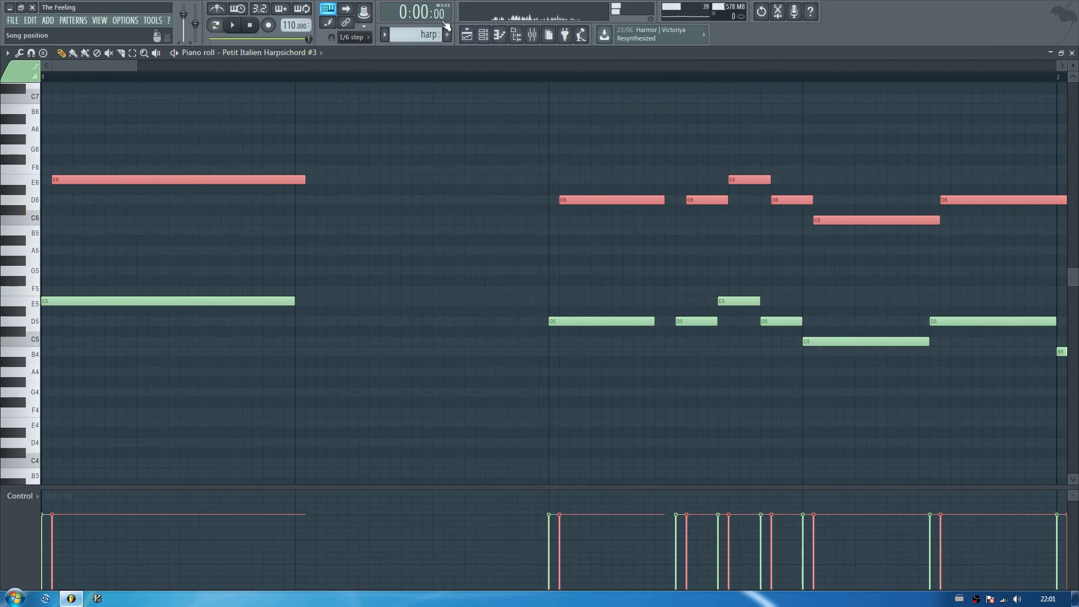
# Step: Show the playlist zoomed out over the song arrangement, and close it
pyautogui.click(466, 35)
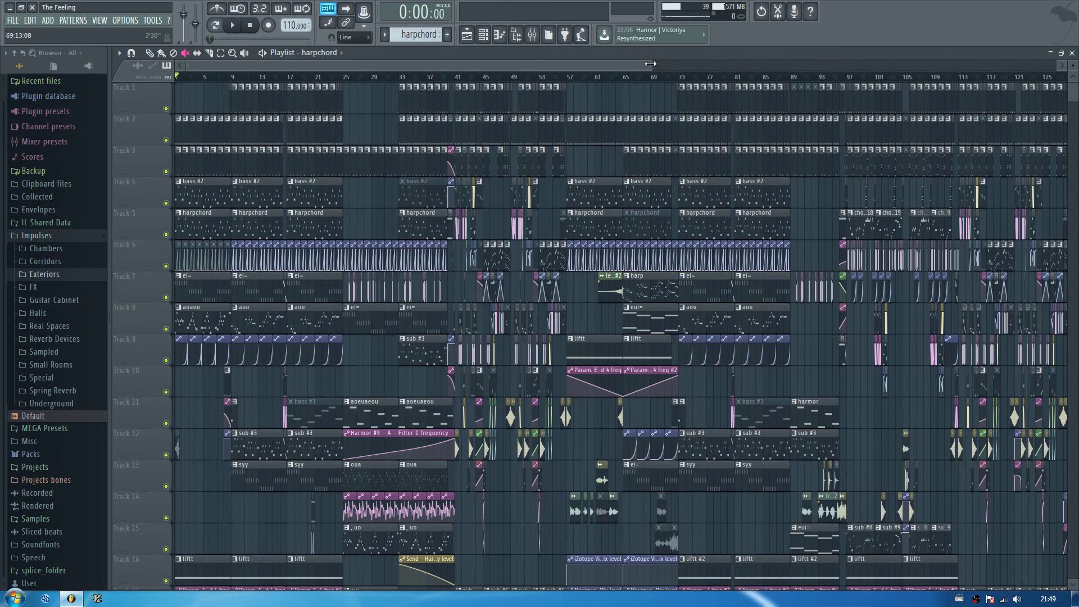
pyautogui.moveTo(650, 64); pyautogui.dragTo(719, 62)
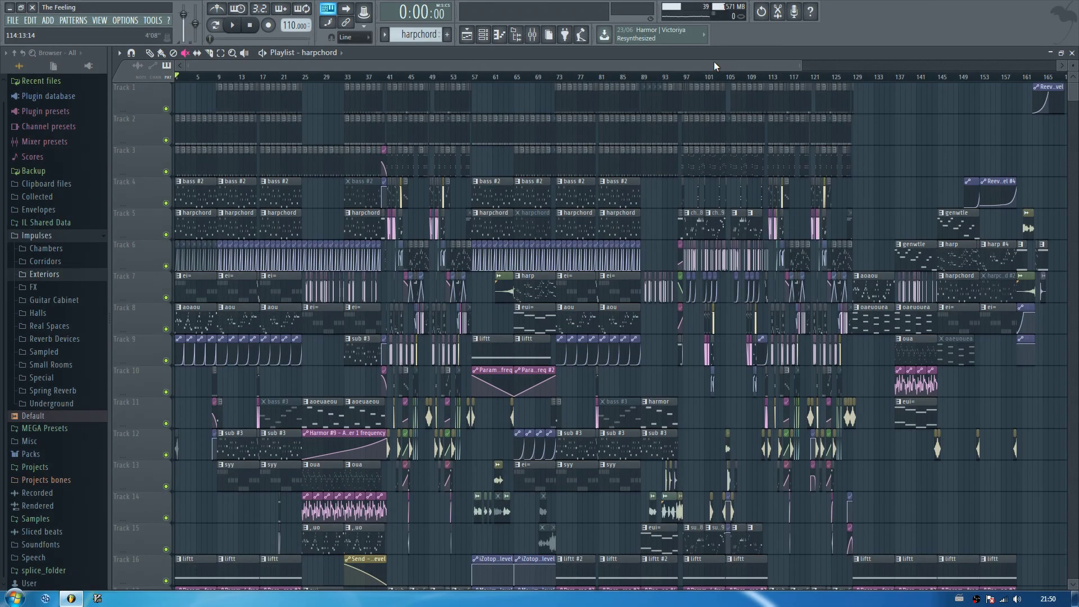
pyautogui.press('F5')
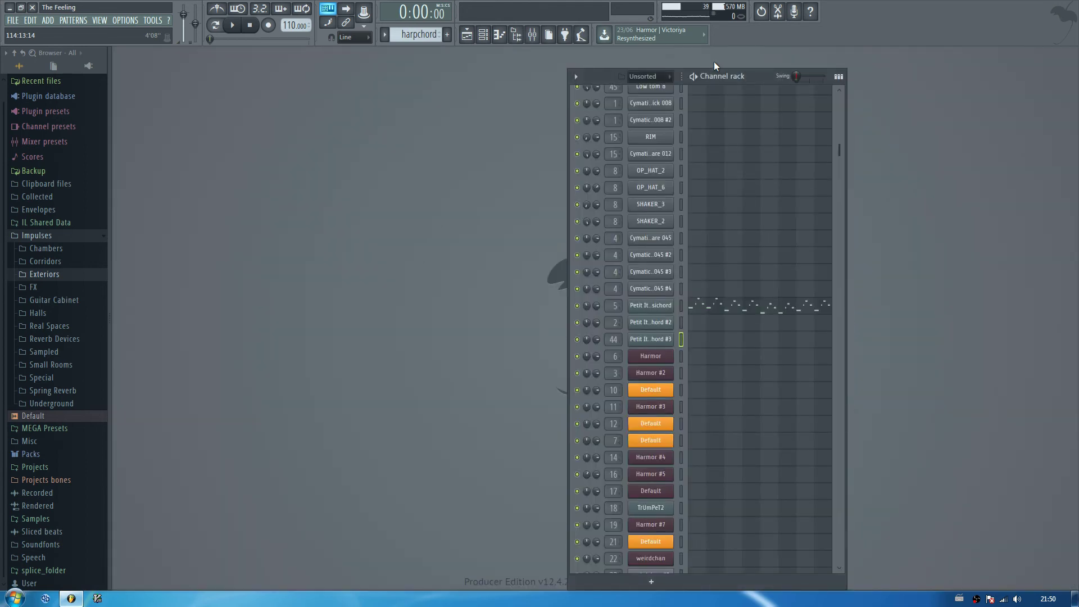
# Step: Browse the channel rack, open the TrUmPeT2 soundfont channel, and audition its Trumpet patch with test notes
pyautogui.scroll(-5, 666, 332)
pyautogui.scroll(6, 672, 353)
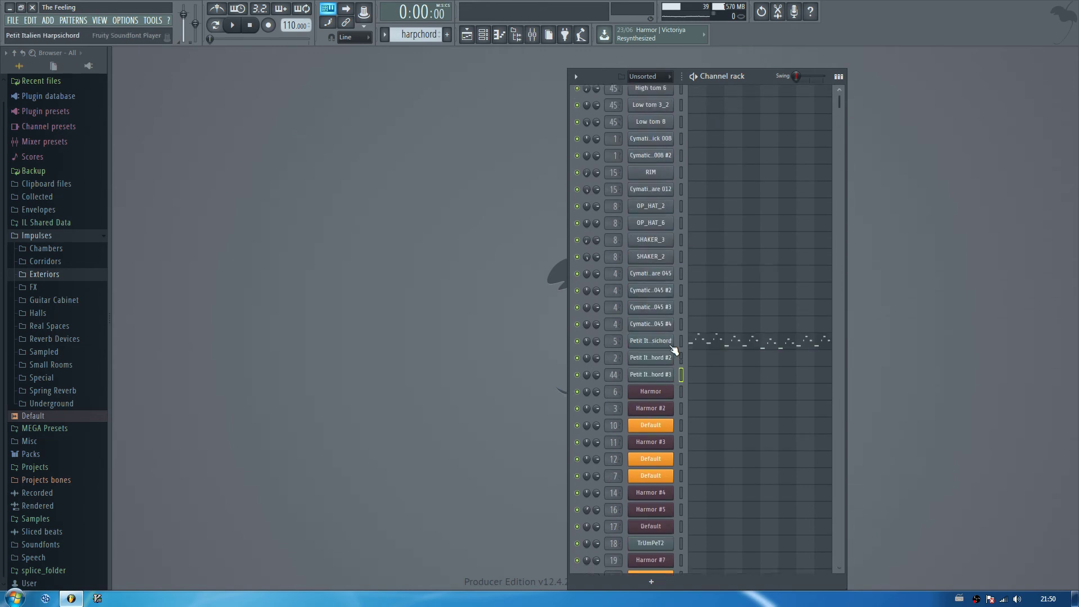
pyautogui.scroll(1, 674, 354)
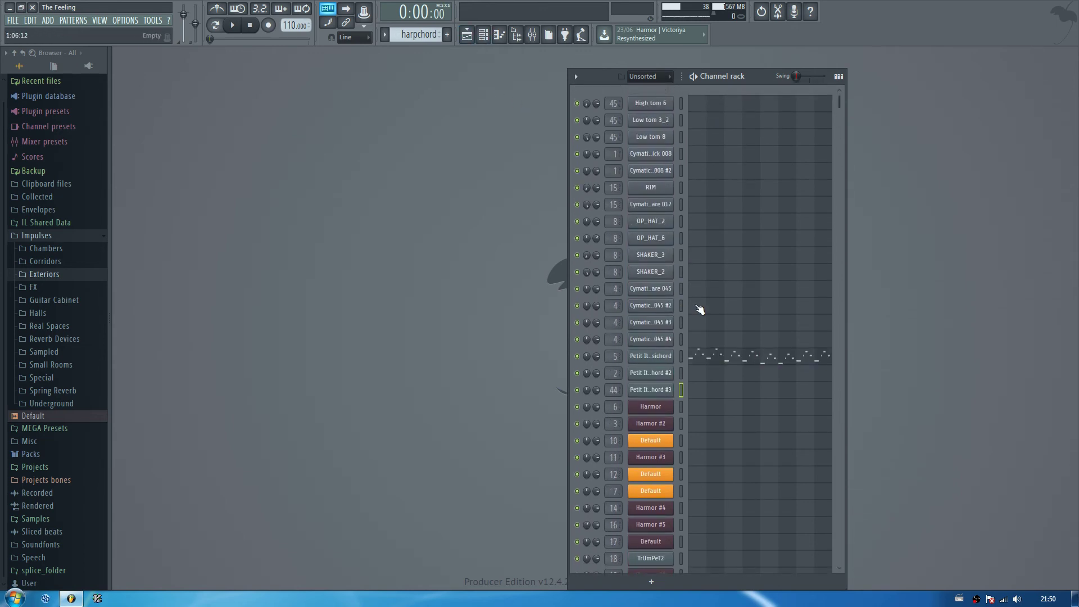
pyautogui.scroll(-10, 700, 310)
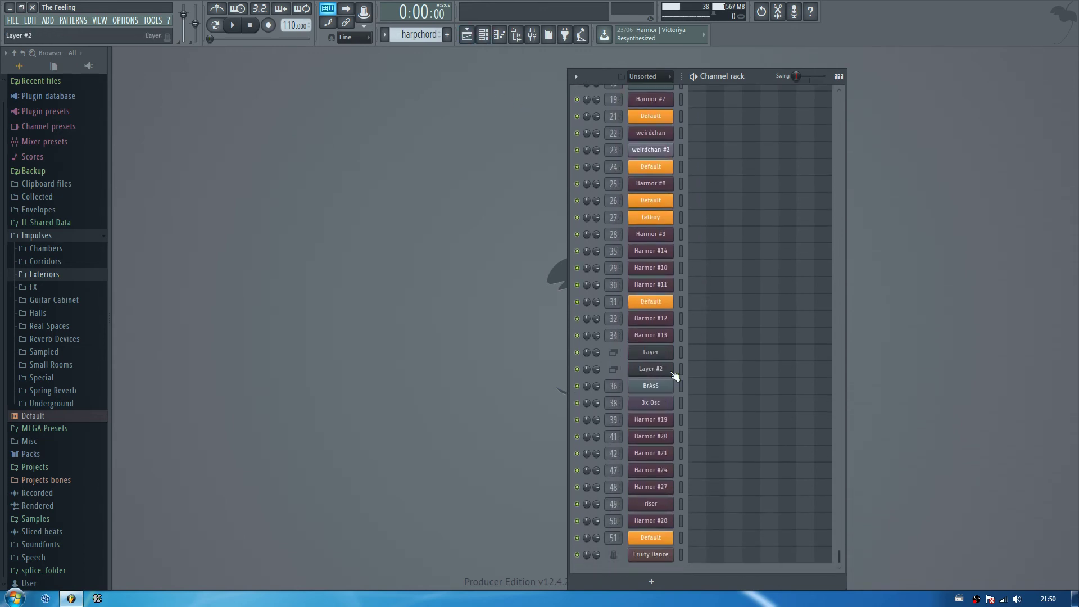
pyautogui.scroll(6, 659, 394)
pyautogui.click(656, 184)
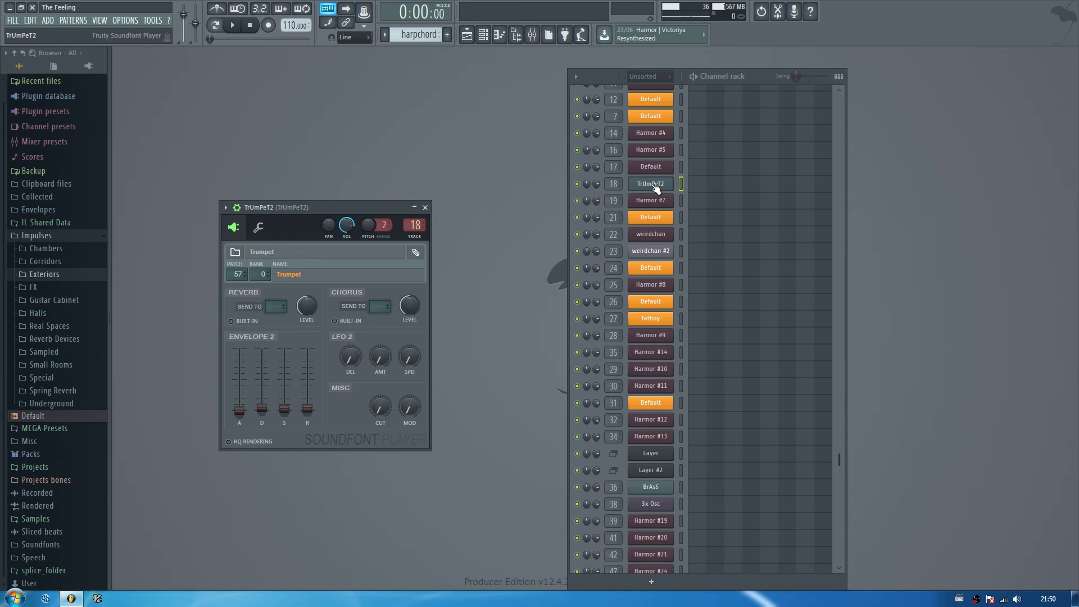
pyautogui.press('z')
pyautogui.press('z')
pyautogui.press('z')
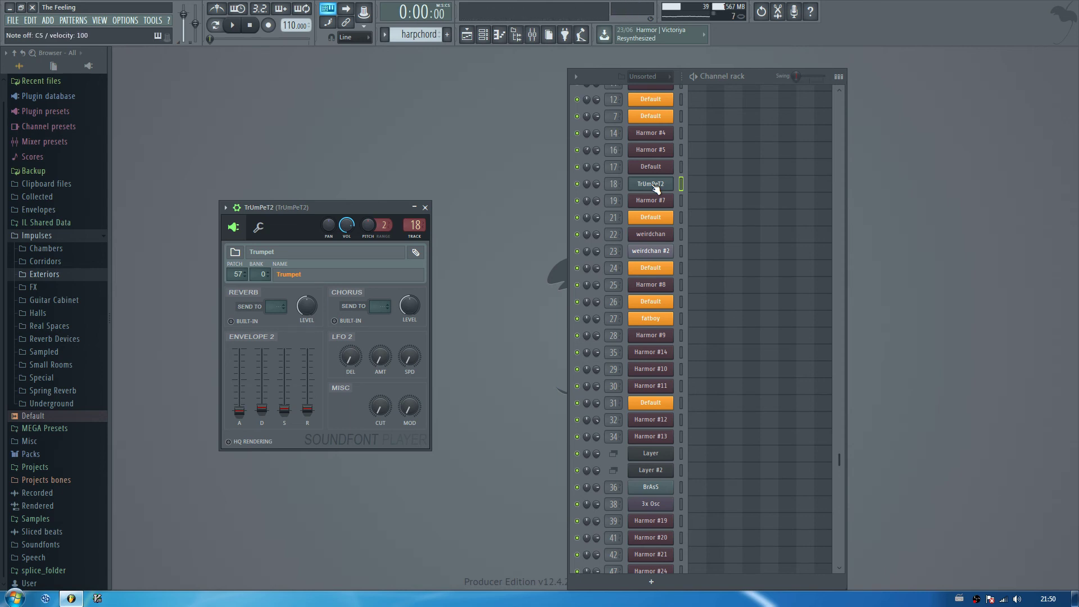
# Step: Open the BrAsS soundfont channel, audition its Brass Section patch, and close it
pyautogui.scroll(-3, 708, 393)
pyautogui.click(652, 386)
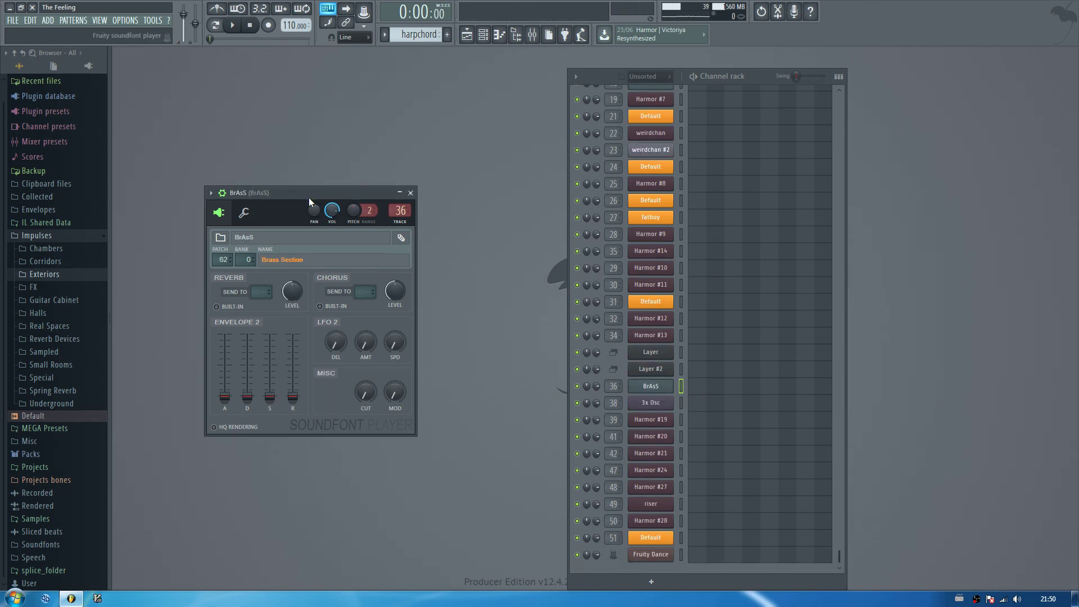
pyautogui.moveTo(314, 192); pyautogui.dragTo(450, 207)
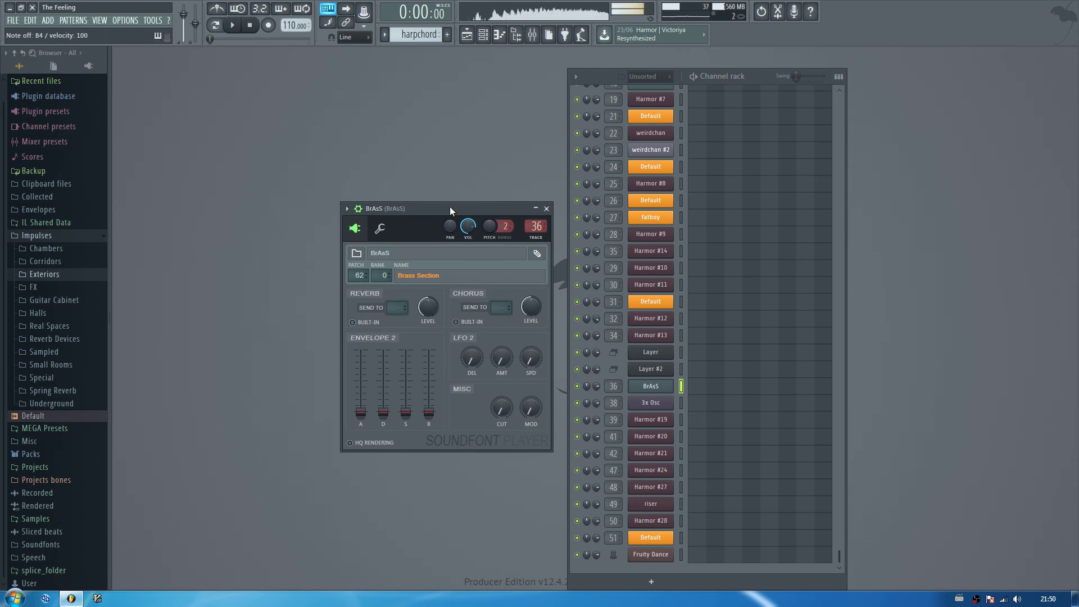
pyautogui.click(546, 208)
# Step: Reopen the TrUmPeT2 channel, audition a note, and hide the channel settings above the soundfont player
pyautogui.scroll(5, 677, 261)
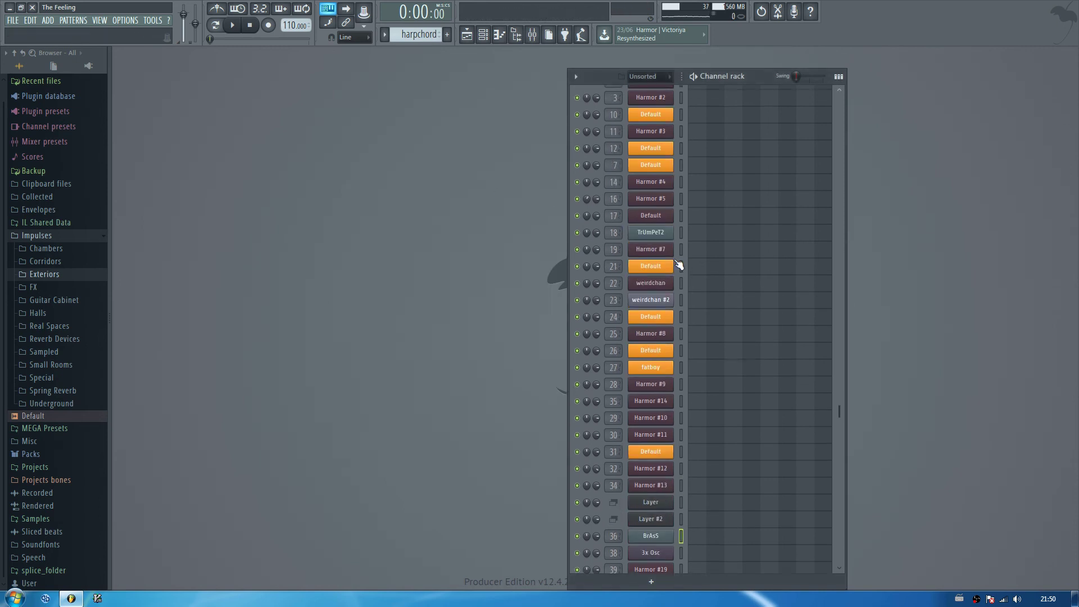
pyautogui.click(659, 236)
pyautogui.press('m')
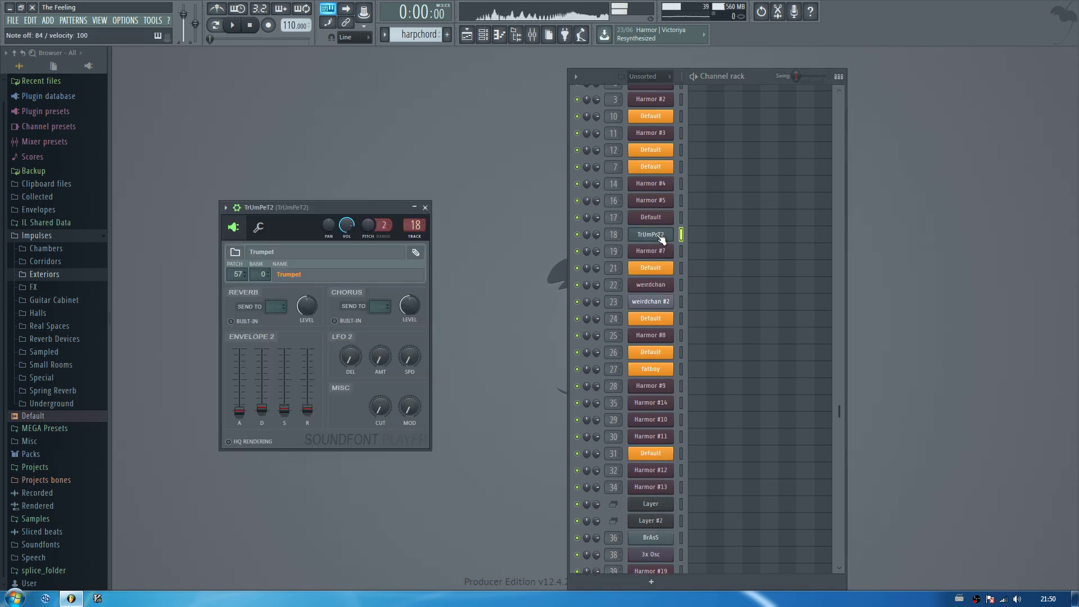
pyautogui.moveTo(299, 209)
pyautogui.mouseDown()
pyautogui.moveTo(321, 202)
pyautogui.moveTo(301, 196)
pyautogui.mouseUp()
pyautogui.click(260, 203)
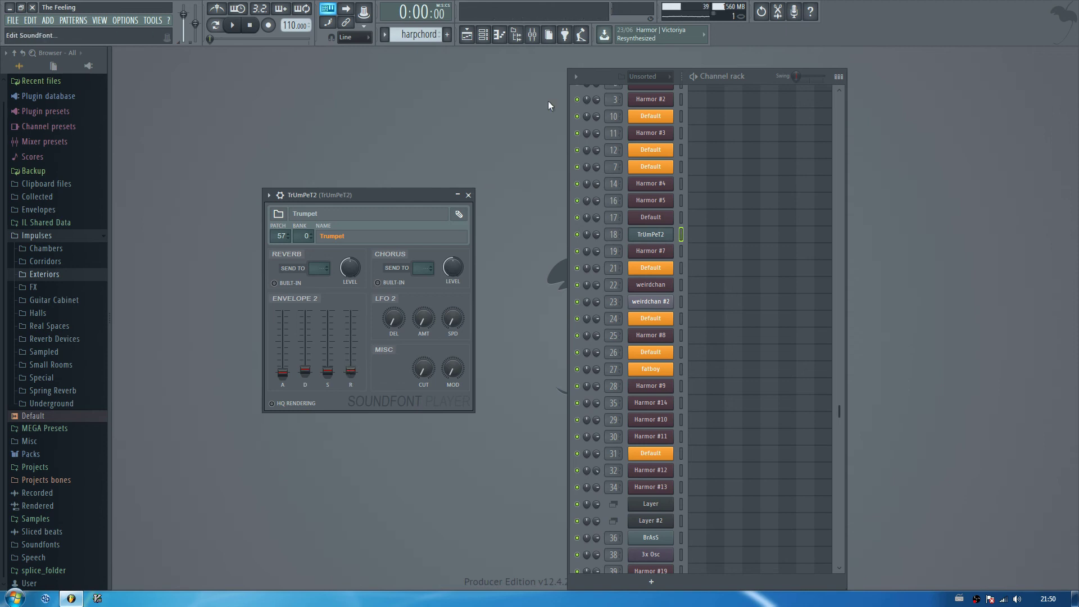
# Step: Inspect Fruity parametric EQ 2 on the TrUmPeT2 mixer track and audition a note with the EQ bypassed
pyautogui.click(537, 35)
pyautogui.scroll(5, 464, 331)
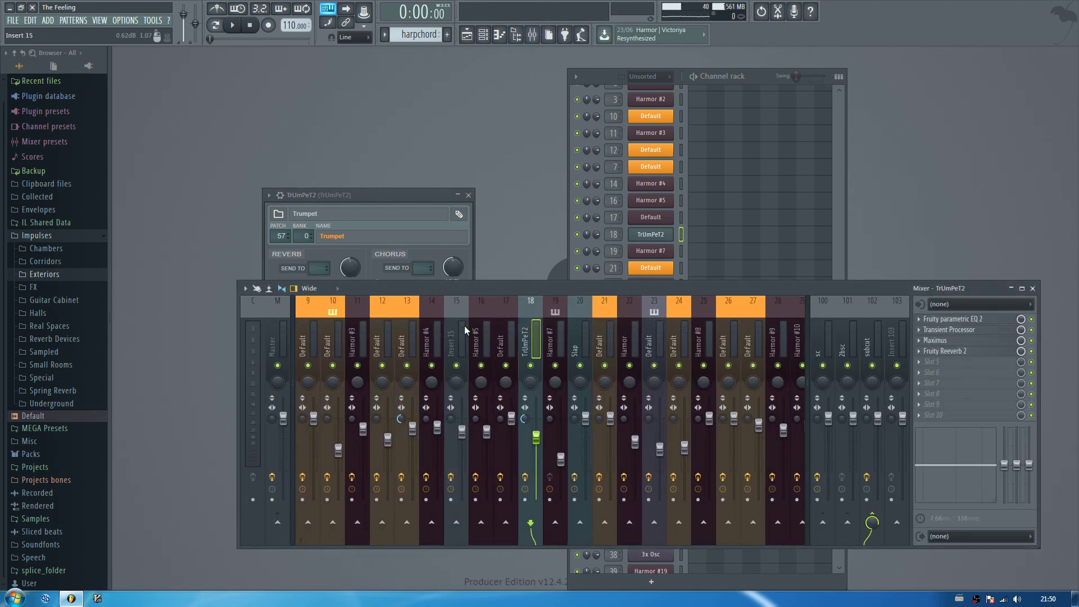
pyautogui.click(956, 318)
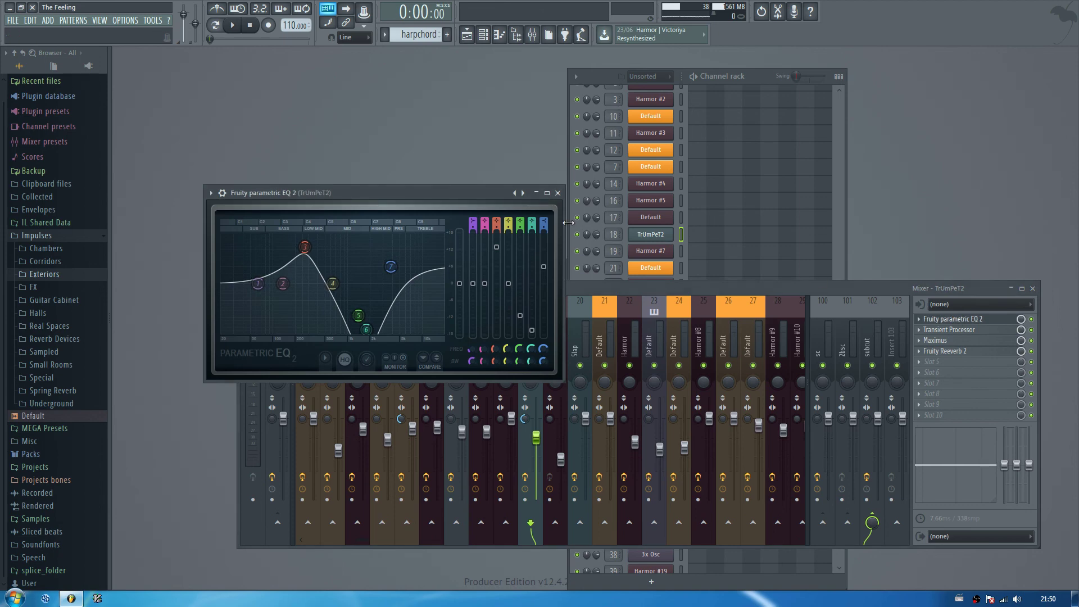
pyautogui.moveTo(486, 198); pyautogui.dragTo(674, 290)
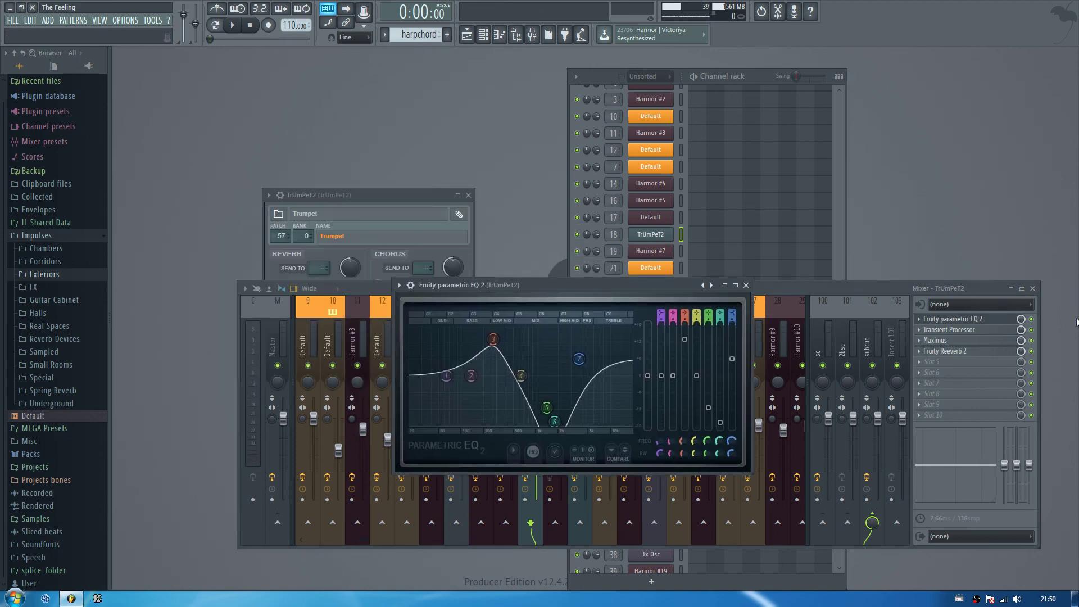
pyautogui.press('m')
pyautogui.click(1032, 320)
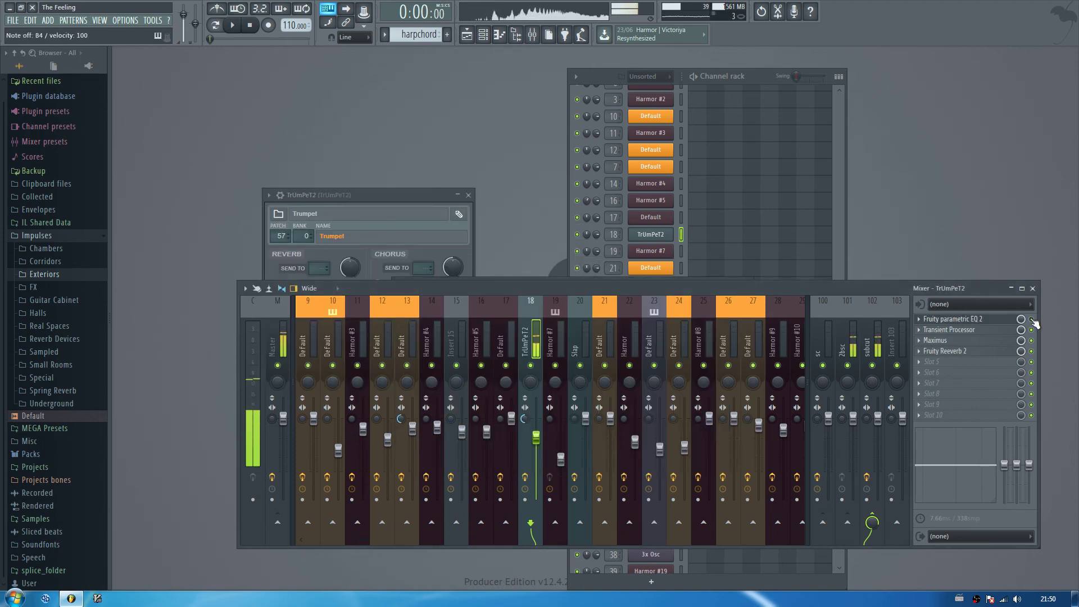
pyautogui.click(984, 321)
# Step: Open Transient Processor on the TrUmPeT2 track and compare test notes with the effect on and off
pyautogui.click(981, 331)
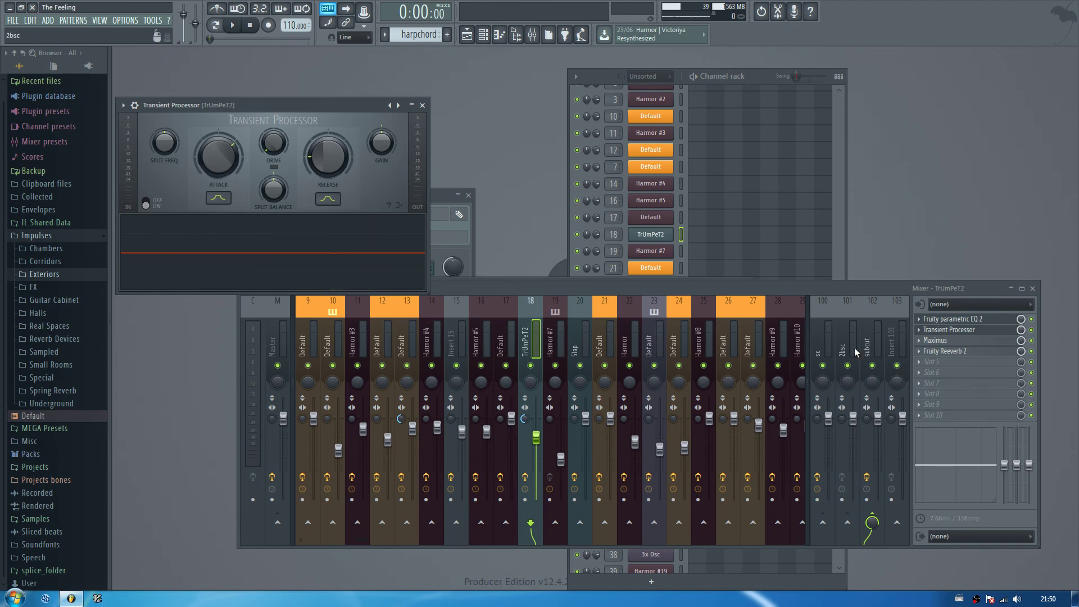
pyautogui.click(1032, 331)
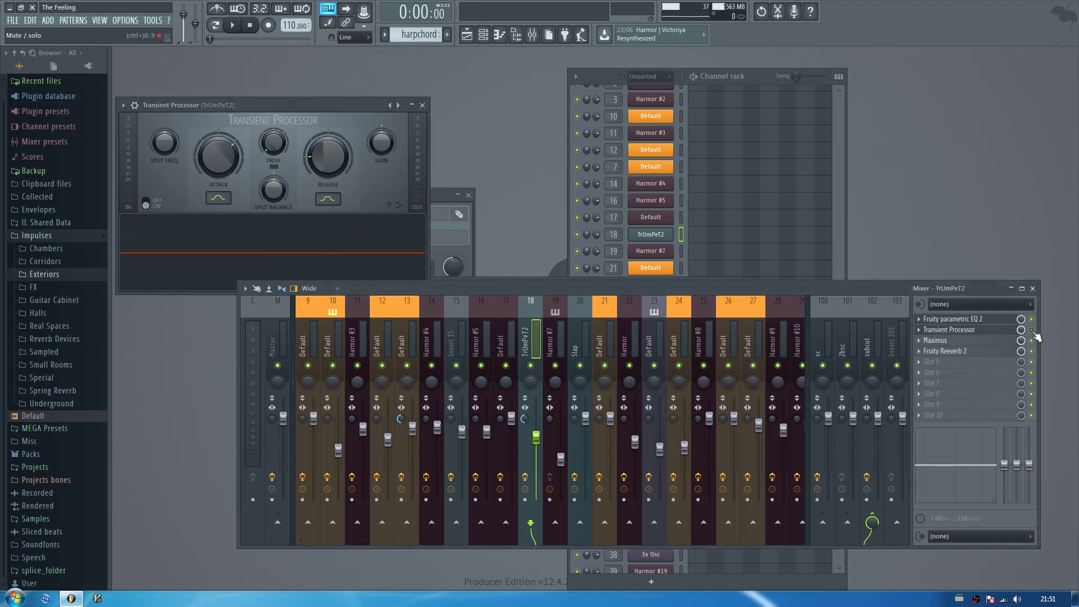
pyautogui.press('m')
pyautogui.click(1033, 331)
pyautogui.click(1032, 331)
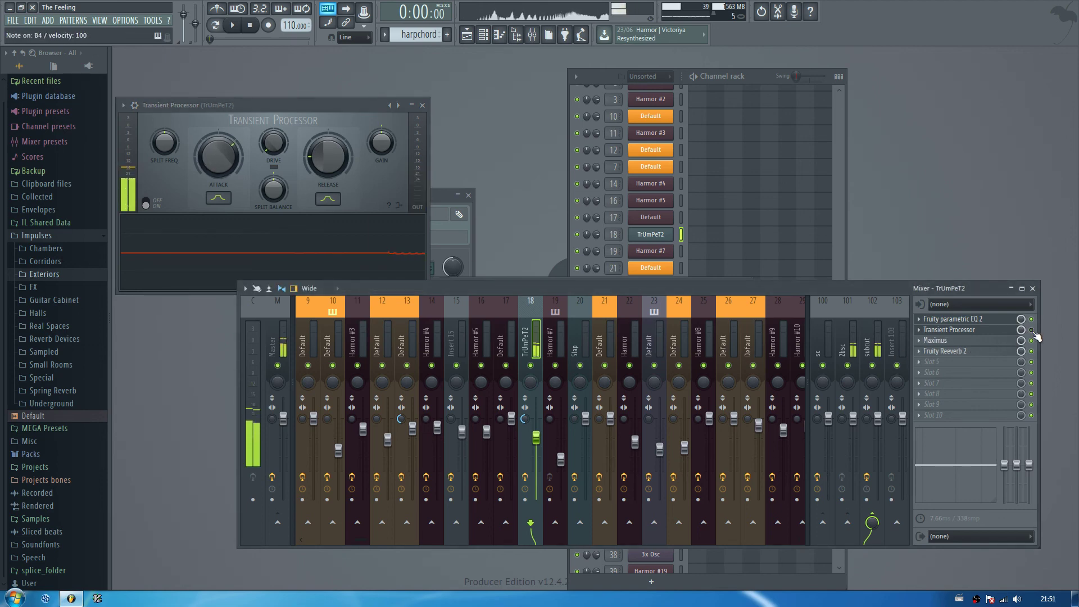
pyautogui.press('m')
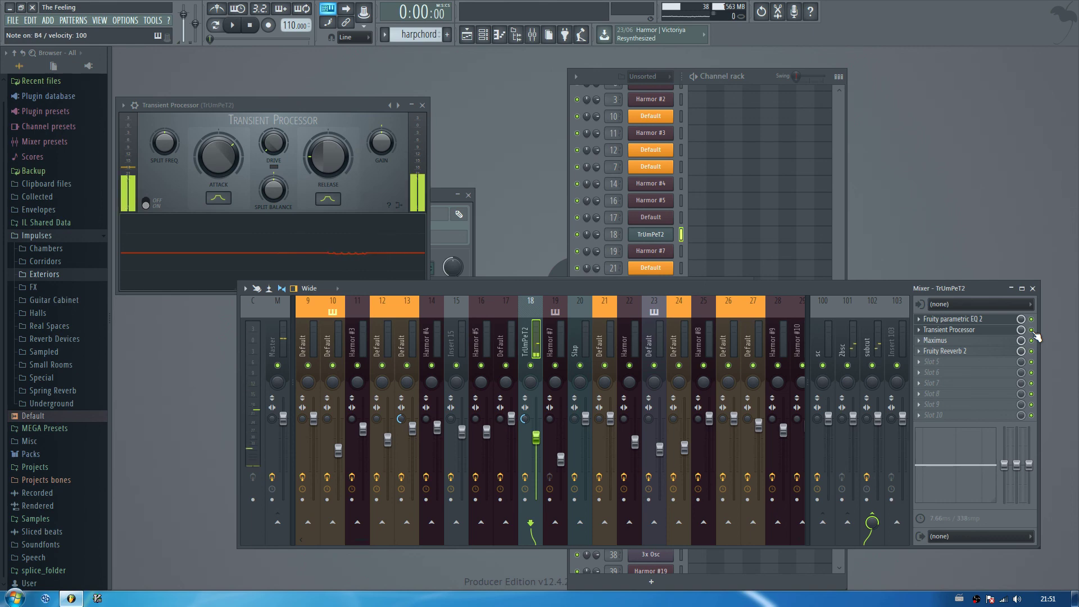
pyautogui.press('m')
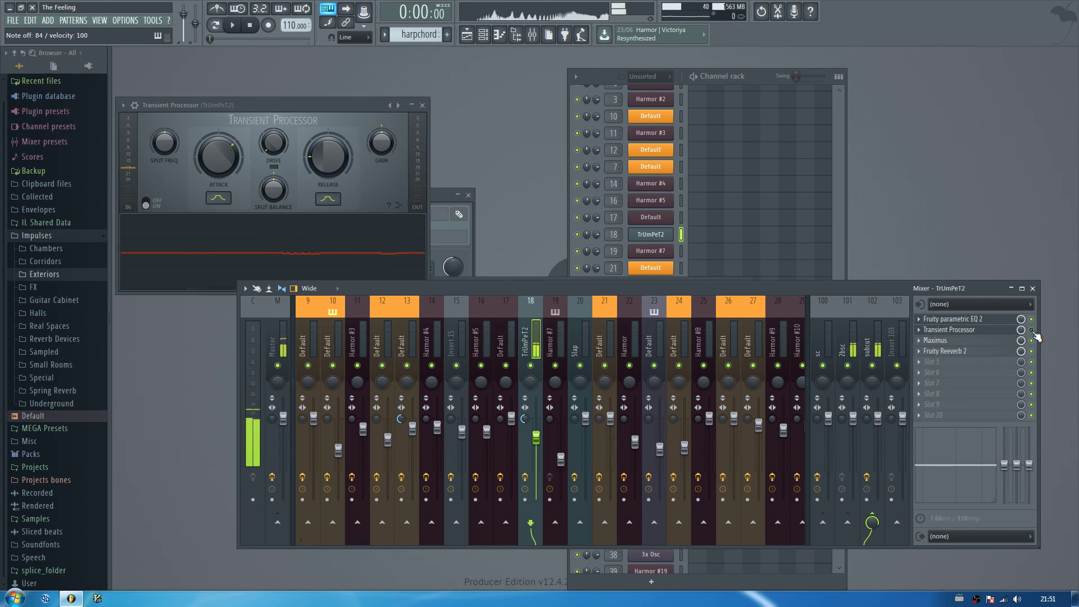
# Step: Inspect the Fruity Reeverb 2 and Maximus effects on the TrUmPeT2 track, and close the open plugin and mixer windows
pyautogui.click(949, 351)
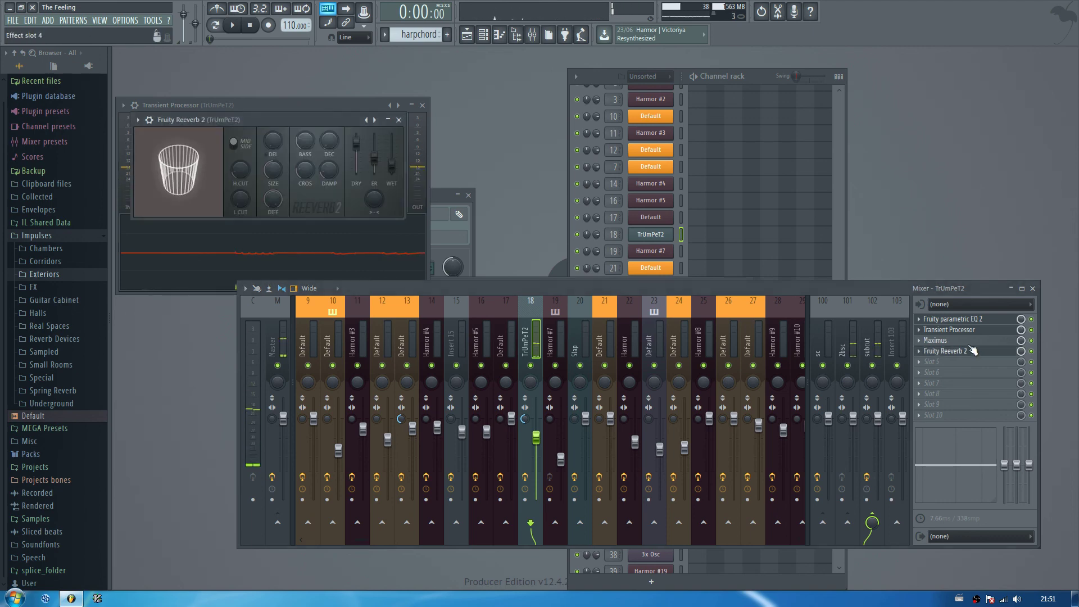
pyautogui.click(947, 340)
pyautogui.moveTo(245, 337)
pyautogui.mouseDown()
pyautogui.moveTo(244, 370)
pyautogui.moveTo(247, 344)
pyautogui.mouseUp()
pyautogui.click(568, 208)
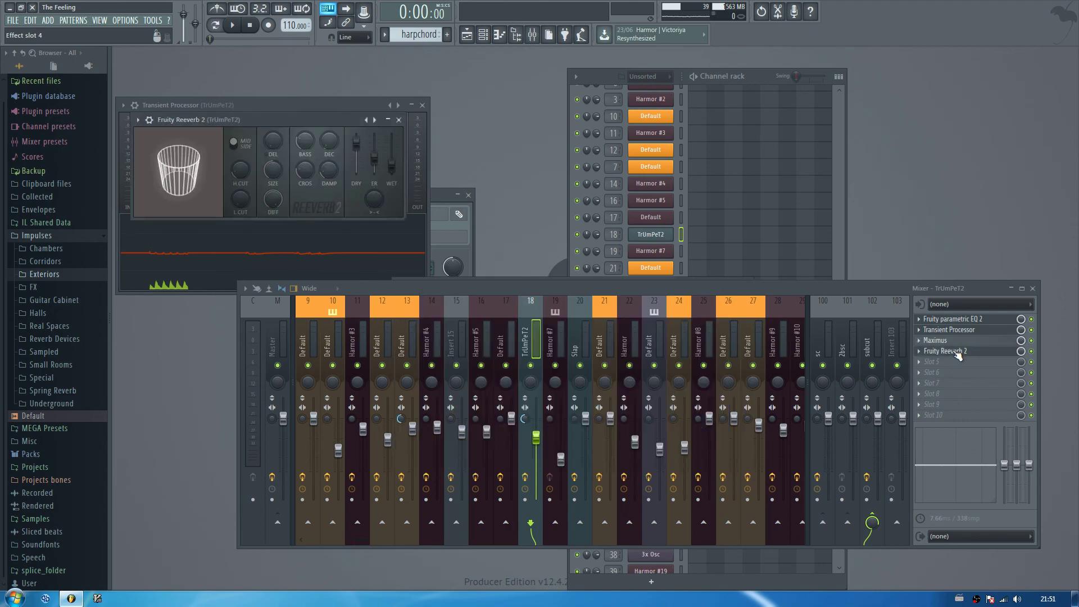
pyautogui.press('F12')
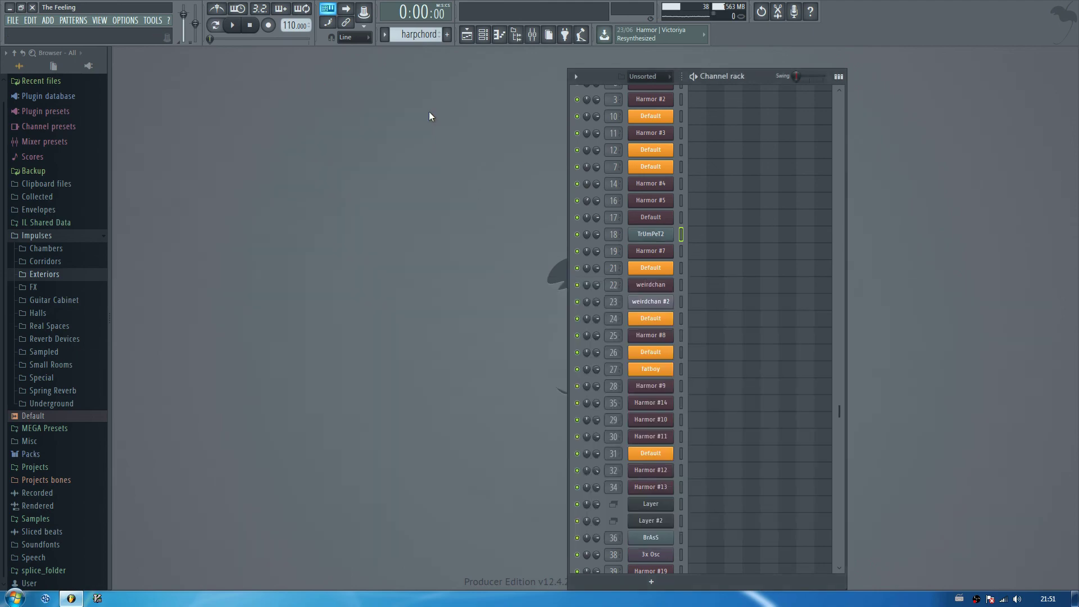
# Step: Reopen the playlist at the song's start and solo Track 4 with the bass #2 clips
pyautogui.click(466, 36)
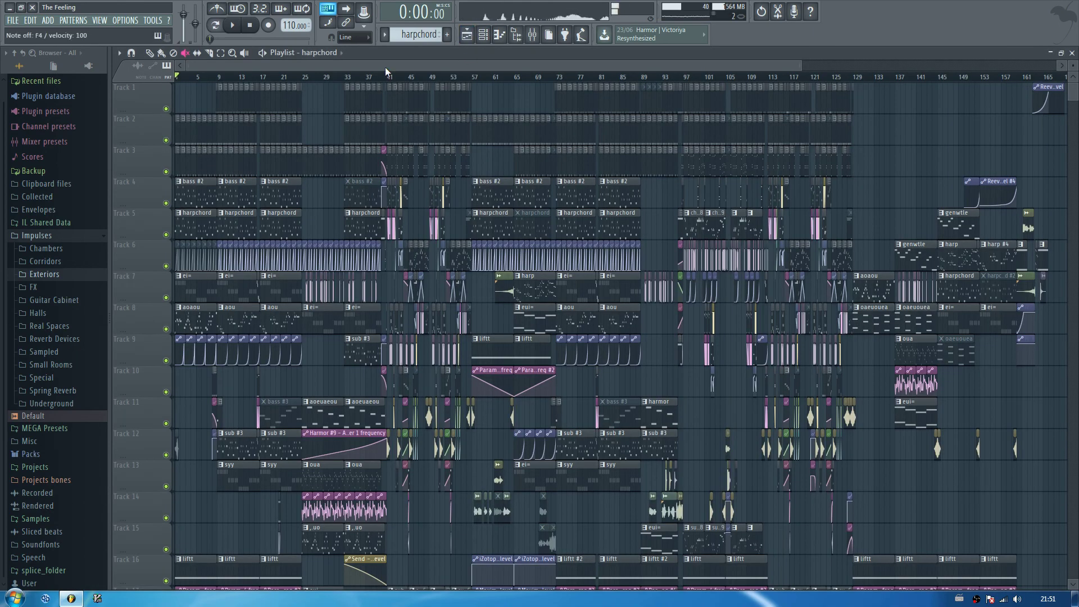
pyautogui.scroll(3, 385, 66)
pyautogui.moveTo(386, 66); pyautogui.dragTo(181, 69)
pyautogui.scroll(3, 224, 65)
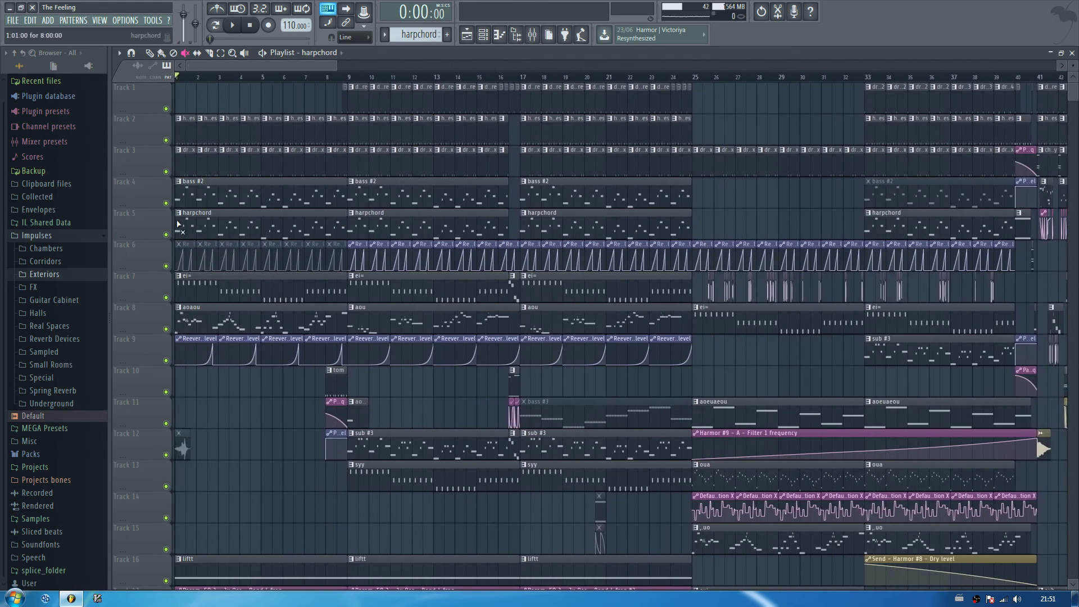
pyautogui.keyDown('ctrl'); pyautogui.click(166, 203); pyautogui.keyUp('ctrl')
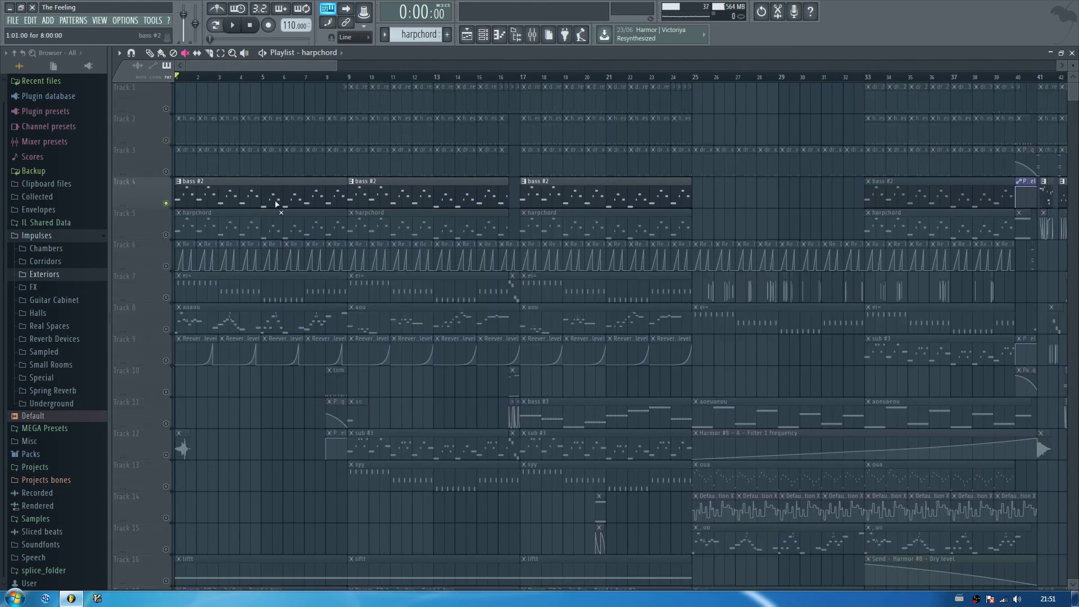
# Step: Turn off the solo on Track 4 and unmute the aoaou clip at the start of Track 8
pyautogui.rightClick(167, 203)
pyautogui.rightClick(162, 303)
pyautogui.click(301, 330)
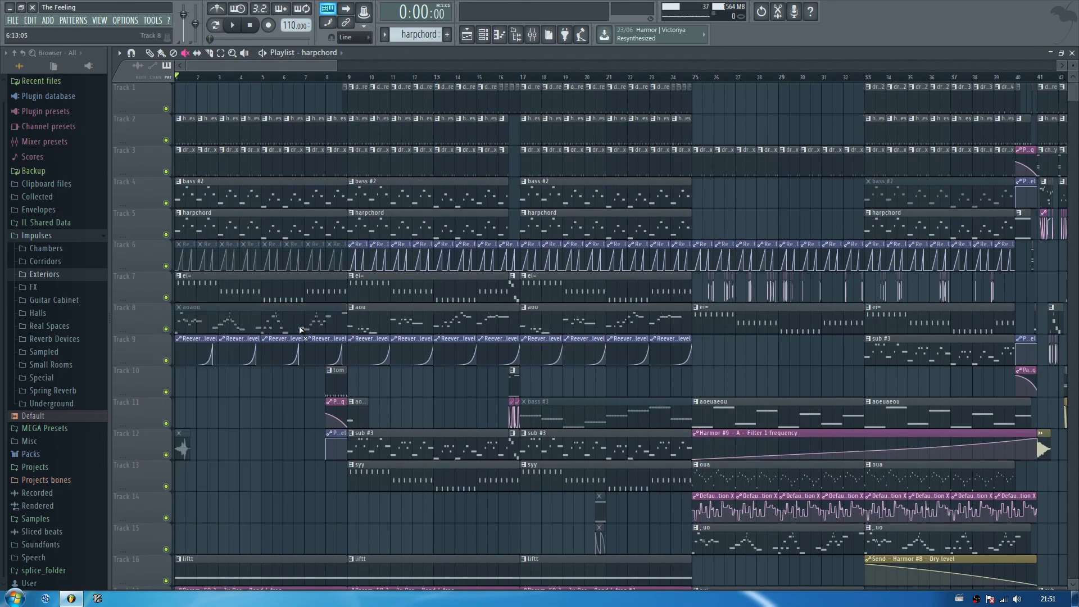
pyautogui.click(301, 331)
# Step: Open the aoaou clip's Harmor #3 notes, then show the channel rack and play the aoaou pattern in pattern mode
pyautogui.click(149, 54)
pyautogui.doubleClick(218, 307)
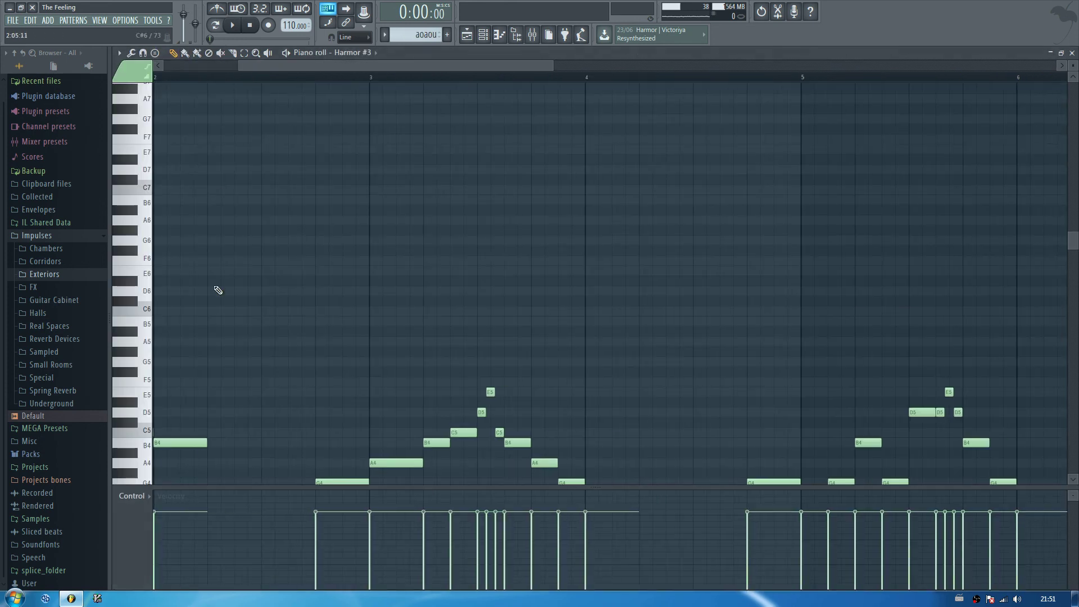
pyautogui.click(218, 27)
pyautogui.press('F6')
pyautogui.scroll(3, 612, 253)
pyautogui.press('space')
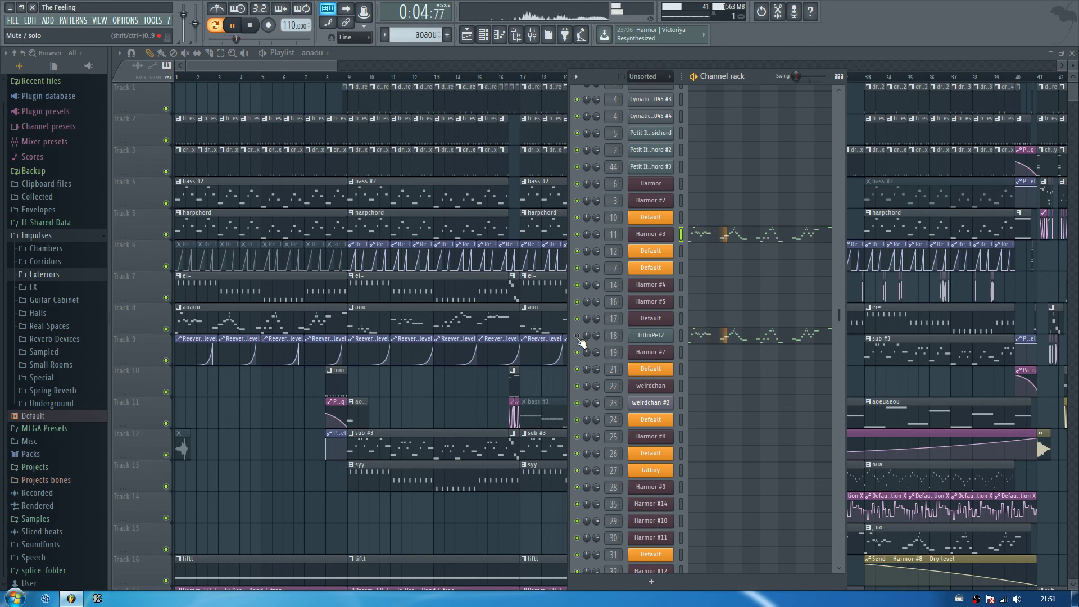
# Step: Check the Harmor #3 and TrUmPeT2 levels in the mixer during playback, then stop playback and close the mixer
pyautogui.click(533, 35)
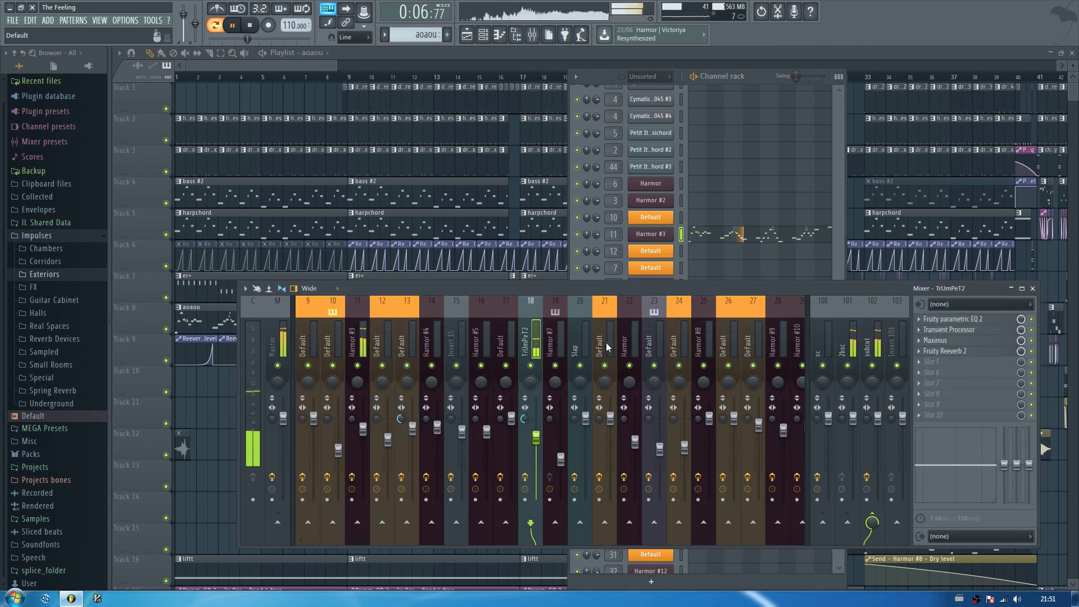
pyautogui.press('space')
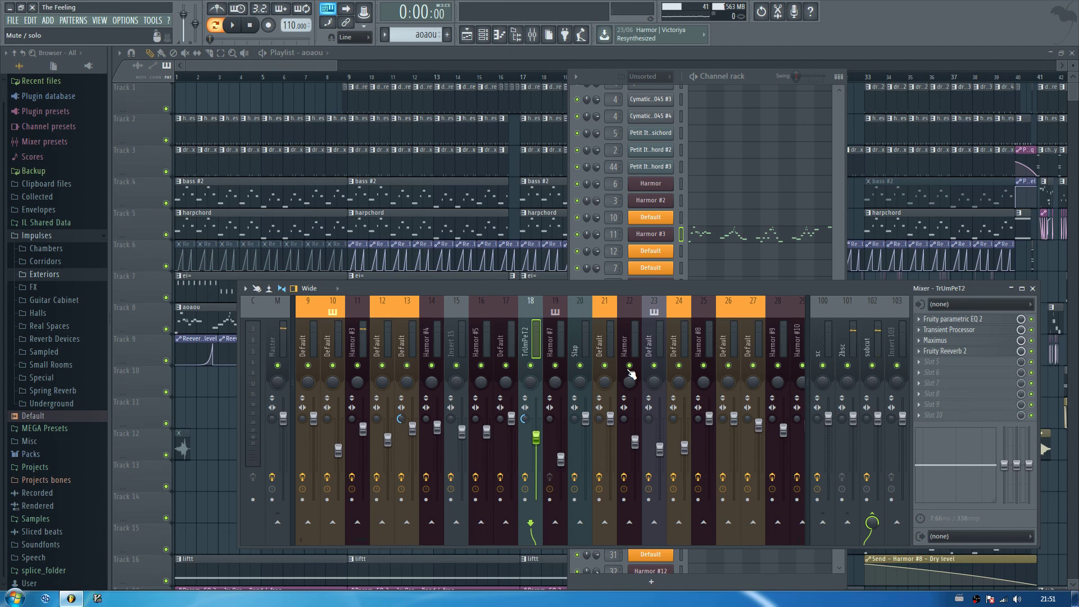
pyautogui.press('Escape')
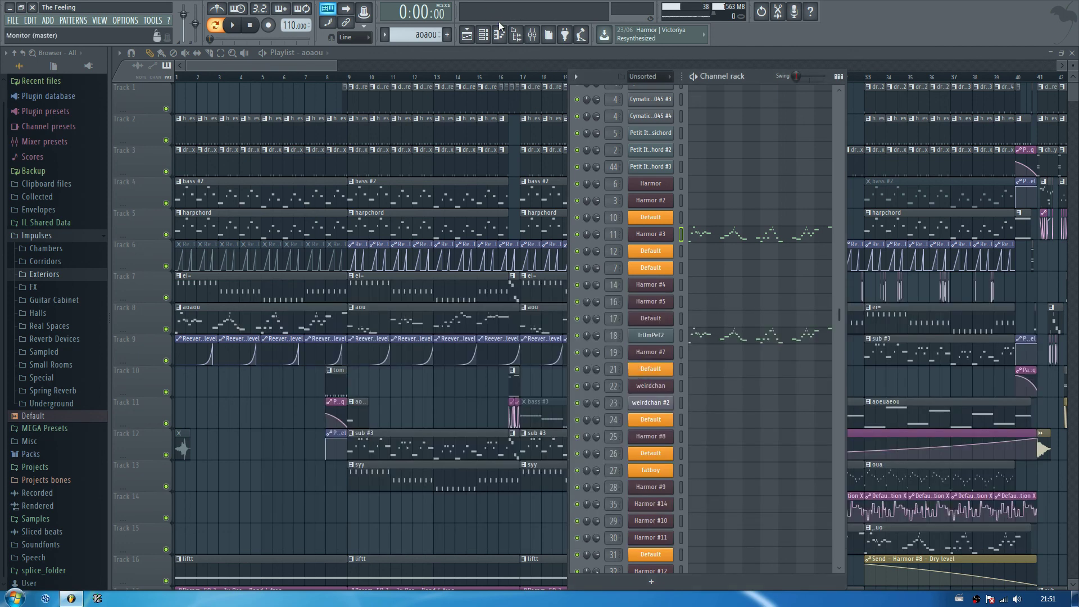
# Step: Reopen the mixer and inspect the TrUmPeT2 track's stereo separation while briefly auditioning the aoaou pattern, then close the mixer
pyautogui.click(532, 35)
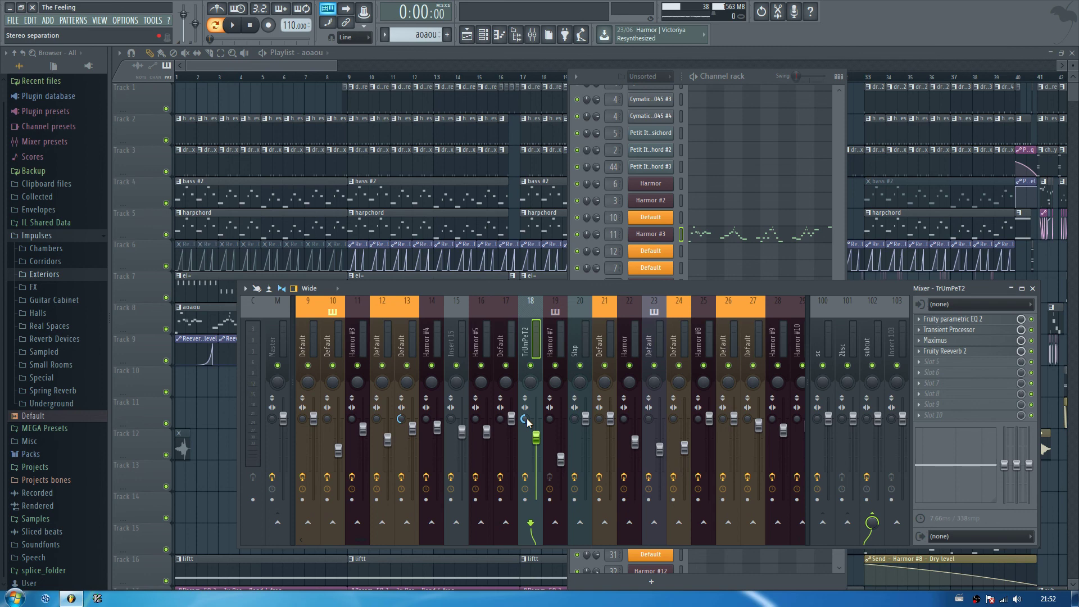
pyautogui.press('space')
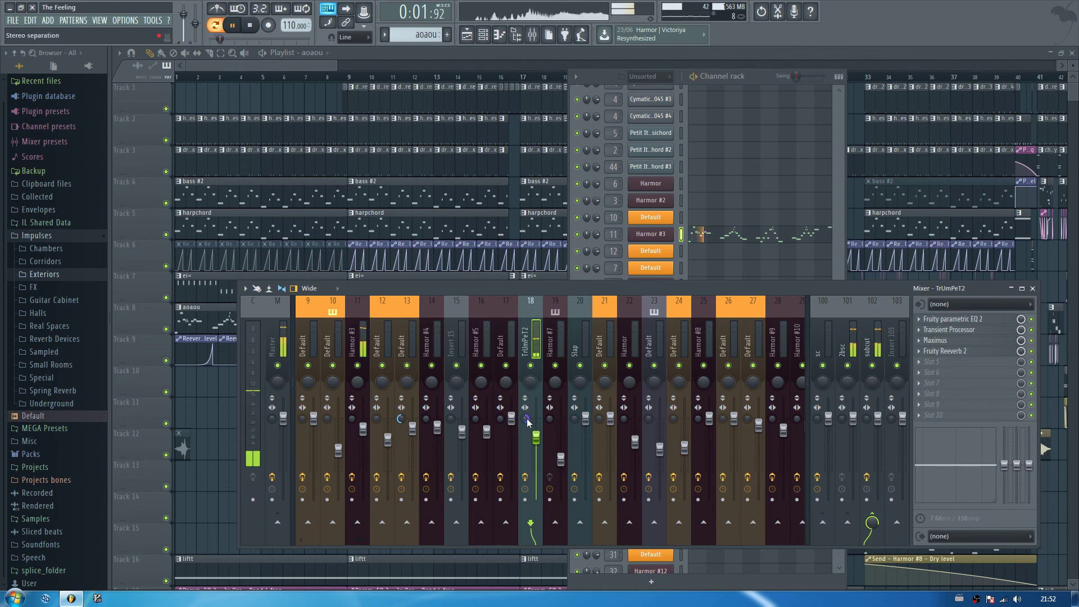
pyautogui.press('space')
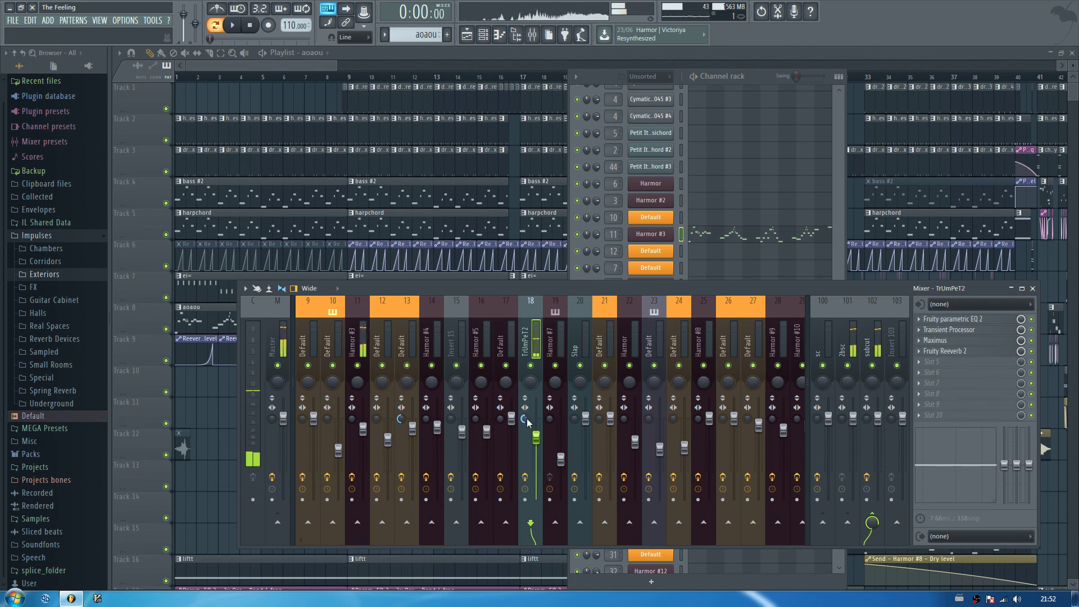
pyautogui.press('F9')
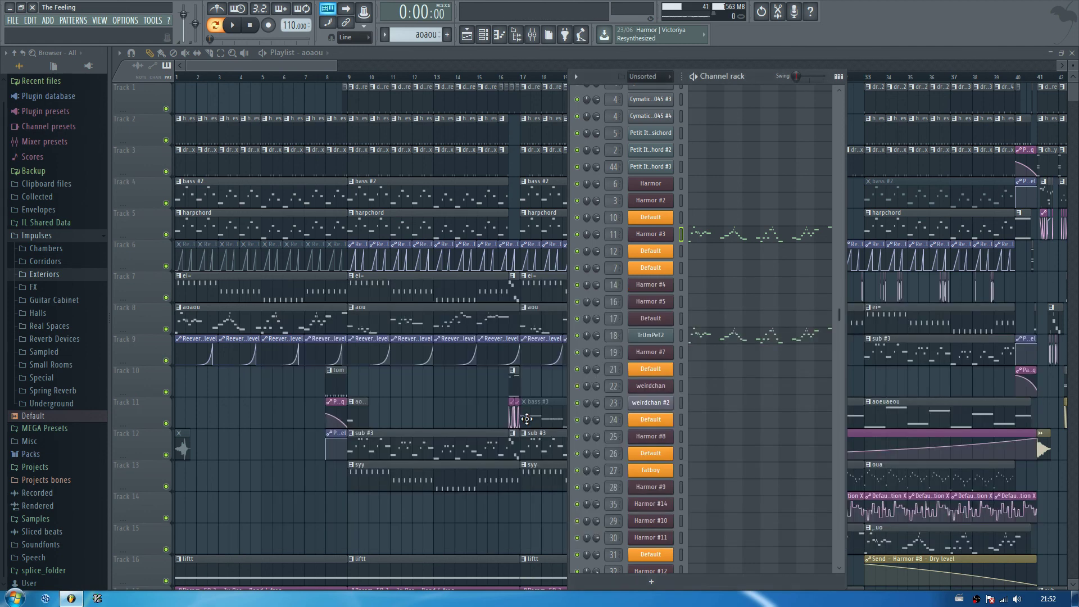